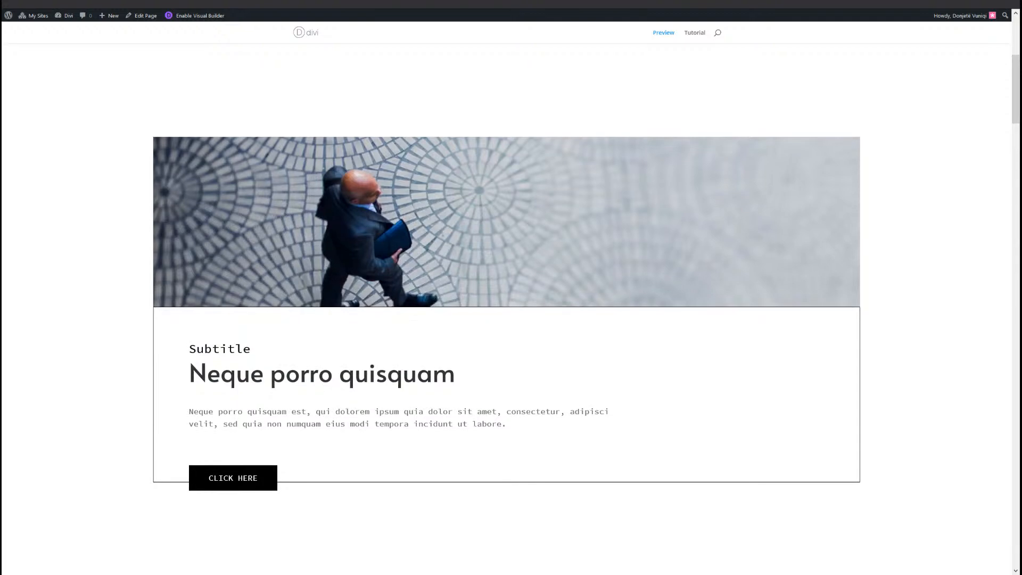
Examine the fake horizontal scrolling effect across the three card sections of the full-width preview page, in both directions
{"action": "scroll", "coordinate": [506, 239], "scroll_direction": "down", "scroll_amount": 5}
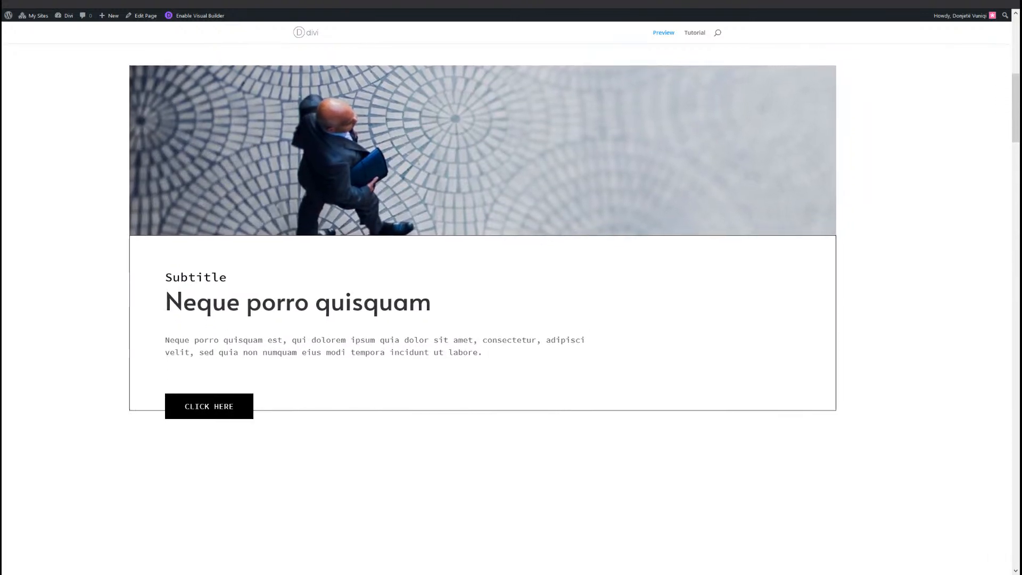
{"action": "scroll", "coordinate": [507, 239], "scroll_direction": "down", "scroll_amount": 5}
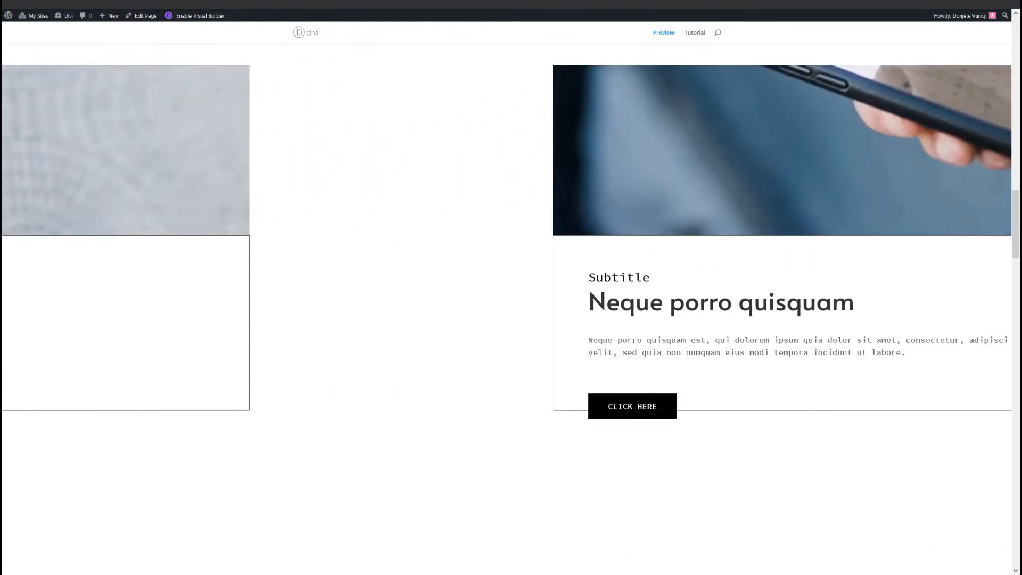
{"action": "scroll", "coordinate": [506, 240], "scroll_direction": "down", "scroll_amount": 5}
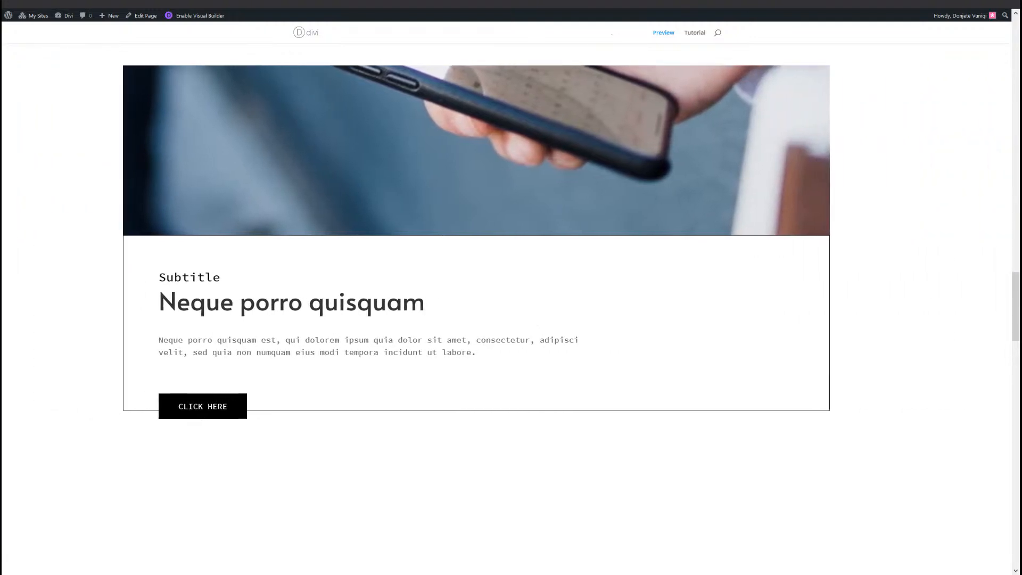
{"action": "scroll", "coordinate": [507, 240], "scroll_direction": "down", "scroll_amount": 5}
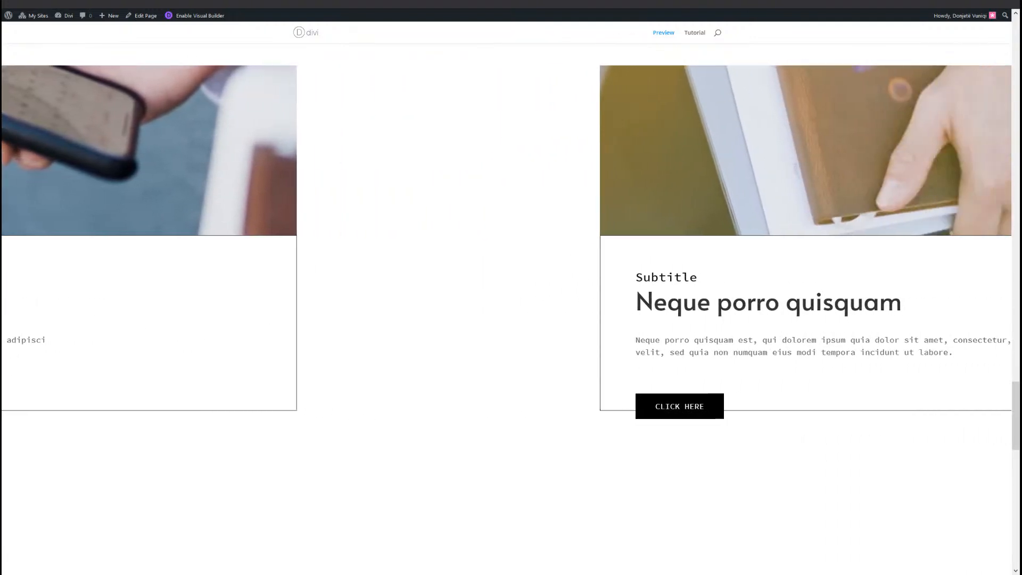
{"action": "scroll", "coordinate": [506, 288], "scroll_direction": "down", "scroll_amount": 5}
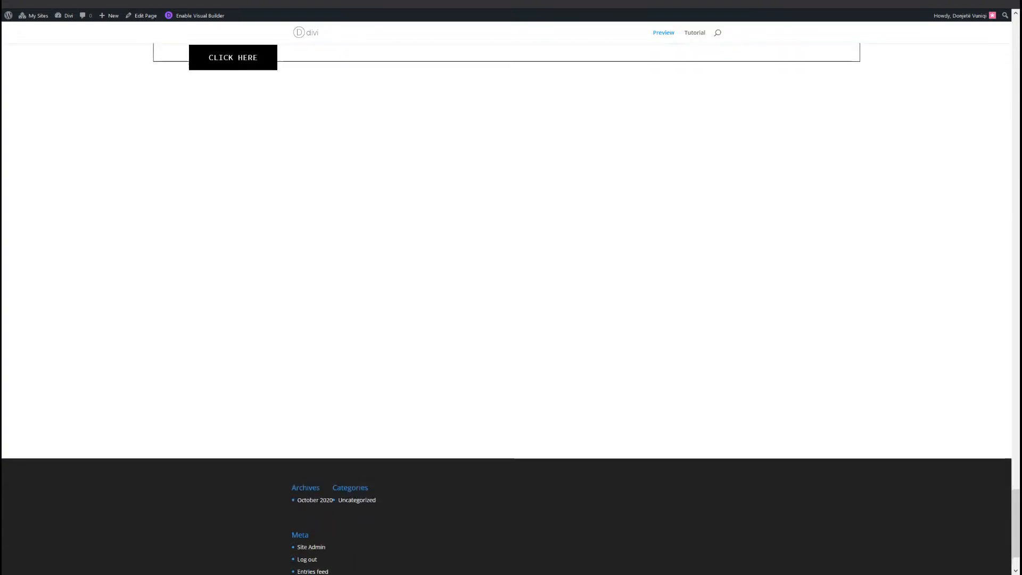
{"action": "scroll", "coordinate": [506, 287], "scroll_direction": "up", "scroll_amount": 5}
{"action": "scroll", "coordinate": [506, 288], "scroll_direction": "up", "scroll_amount": 5}
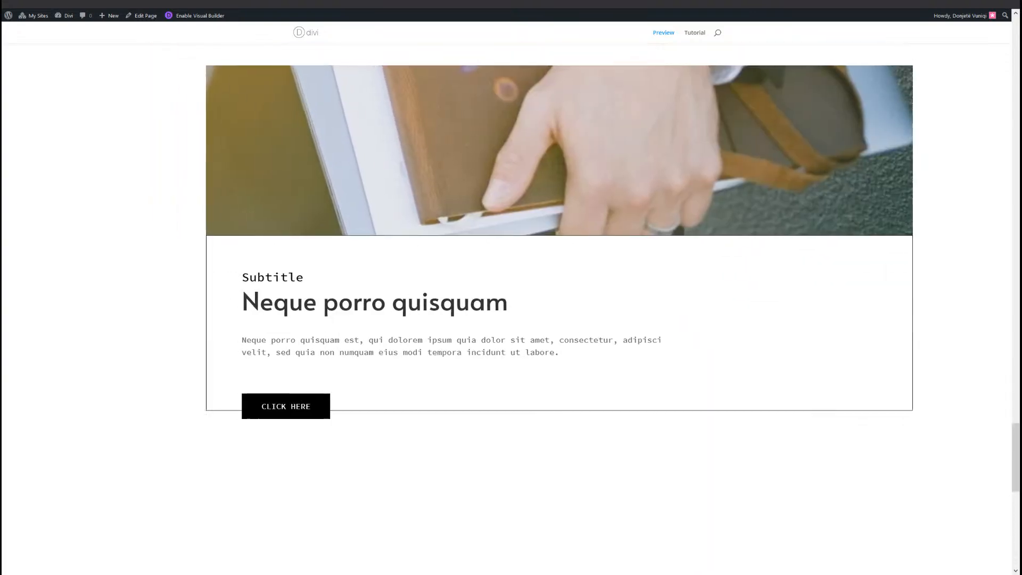
{"action": "scroll", "coordinate": [506, 287], "scroll_direction": "up", "scroll_amount": 10}
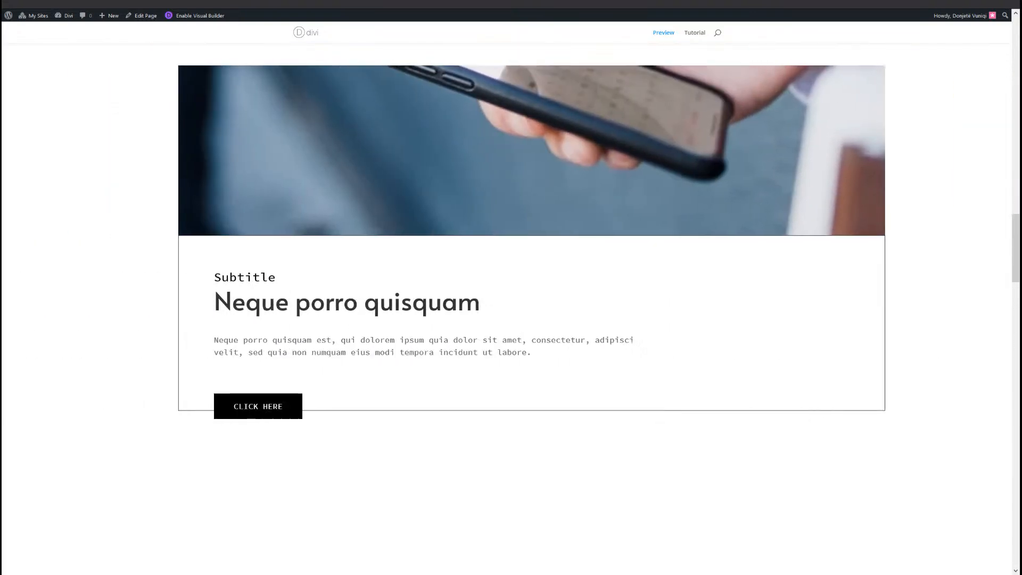
{"action": "scroll", "coordinate": [506, 288], "scroll_direction": "up", "scroll_amount": 10}
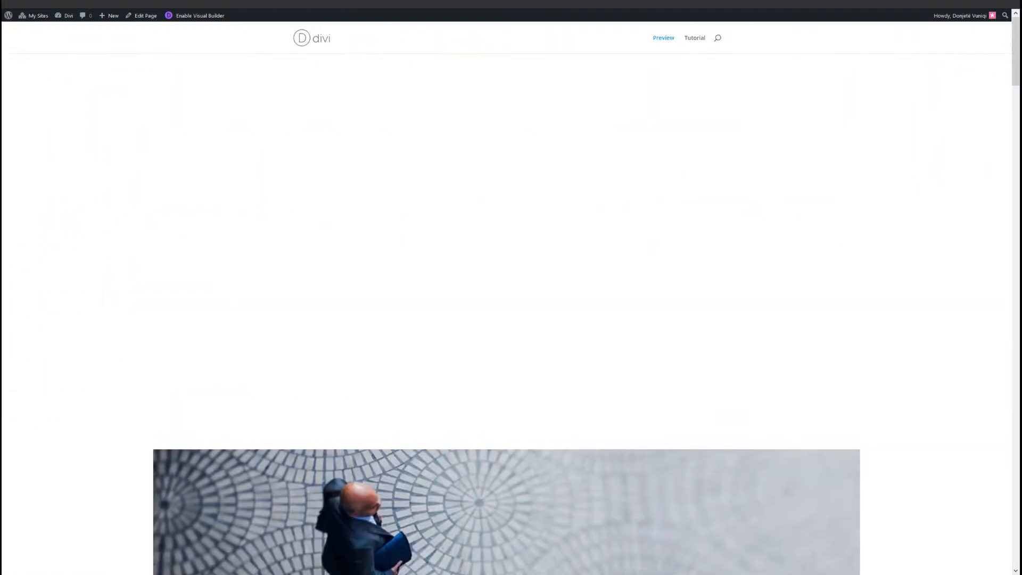
{"action": "scroll", "coordinate": [506, 287], "scroll_direction": "down", "scroll_amount": 10}
{"action": "scroll", "coordinate": [506, 288], "scroll_direction": "down", "scroll_amount": 5}
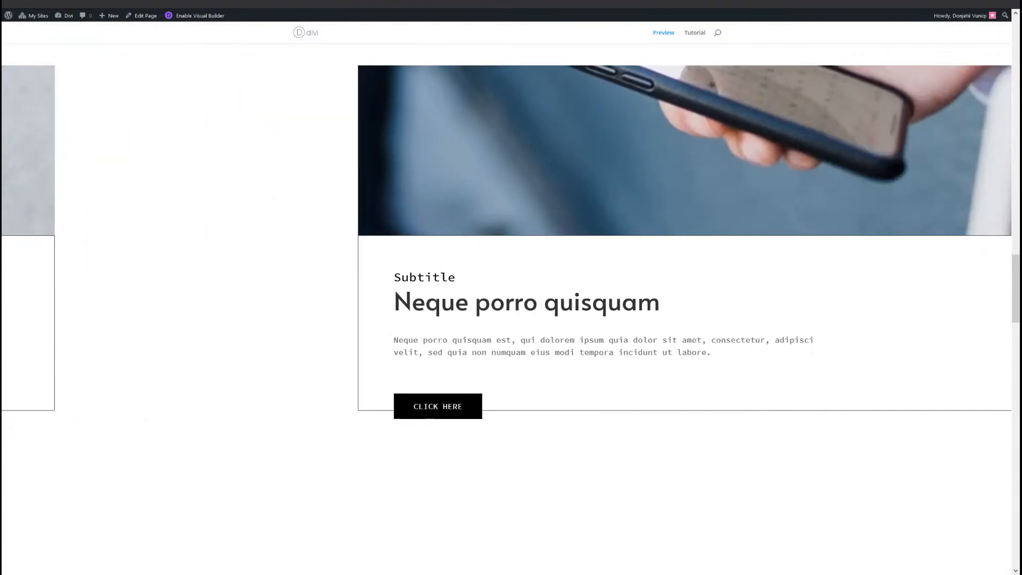
{"action": "scroll", "coordinate": [507, 287], "scroll_direction": "up", "scroll_amount": 15}
{"action": "scroll", "coordinate": [506, 287], "scroll_direction": "up", "scroll_amount": 1}
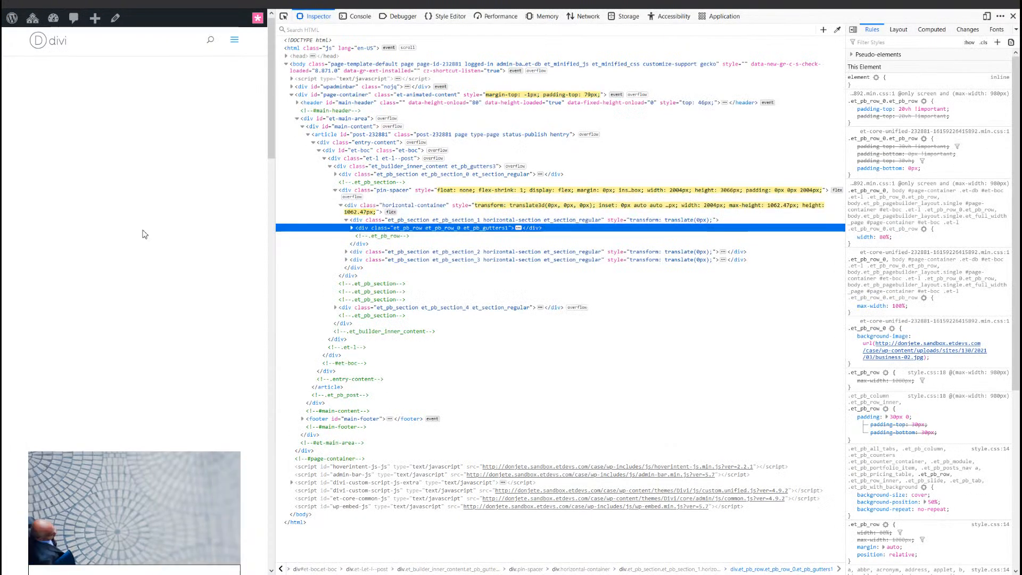
Check the horizontal card movement on the narrow responsive view of the preview page, then close the developer tools
{"action": "scroll", "coordinate": [142, 232], "scroll_direction": "down", "scroll_amount": 6}
{"action": "scroll", "coordinate": [174, 168], "scroll_direction": "down", "scroll_amount": 5}
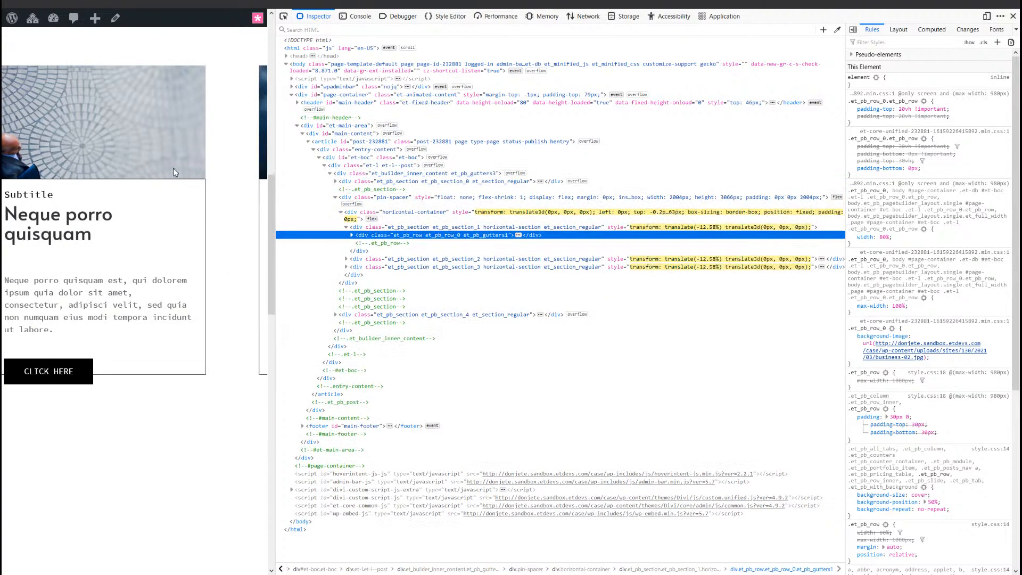
{"action": "scroll", "coordinate": [174, 168], "scroll_direction": "down", "scroll_amount": 8}
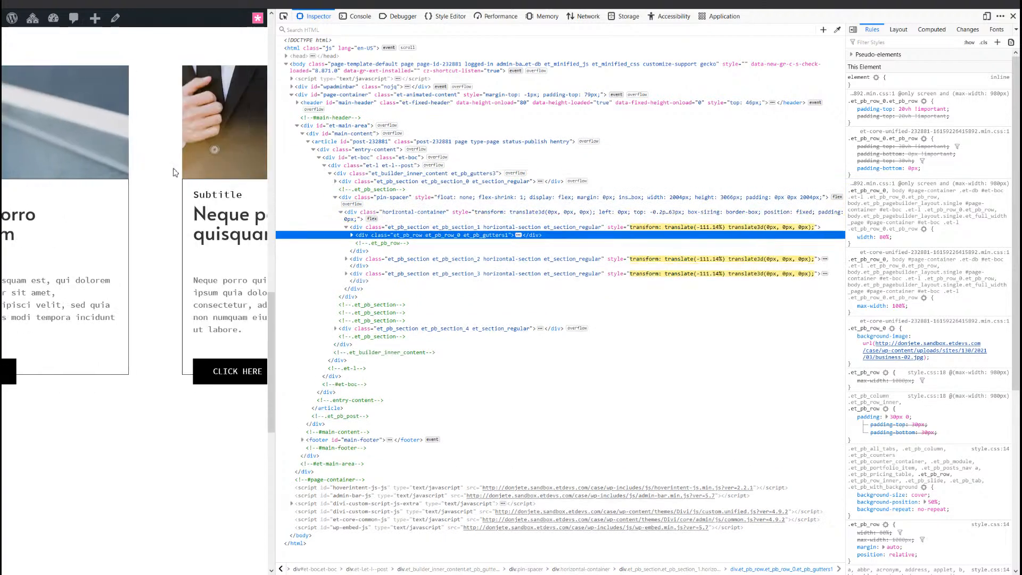
{"action": "scroll", "coordinate": [174, 171], "scroll_direction": "up", "scroll_amount": 5}
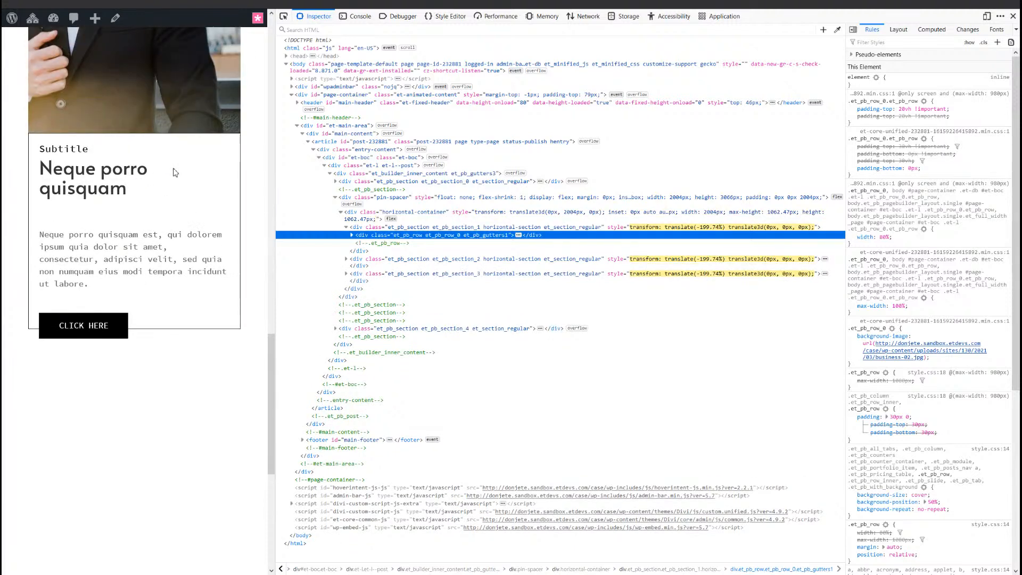
{"action": "scroll", "coordinate": [173, 171], "scroll_direction": "up", "scroll_amount": 10}
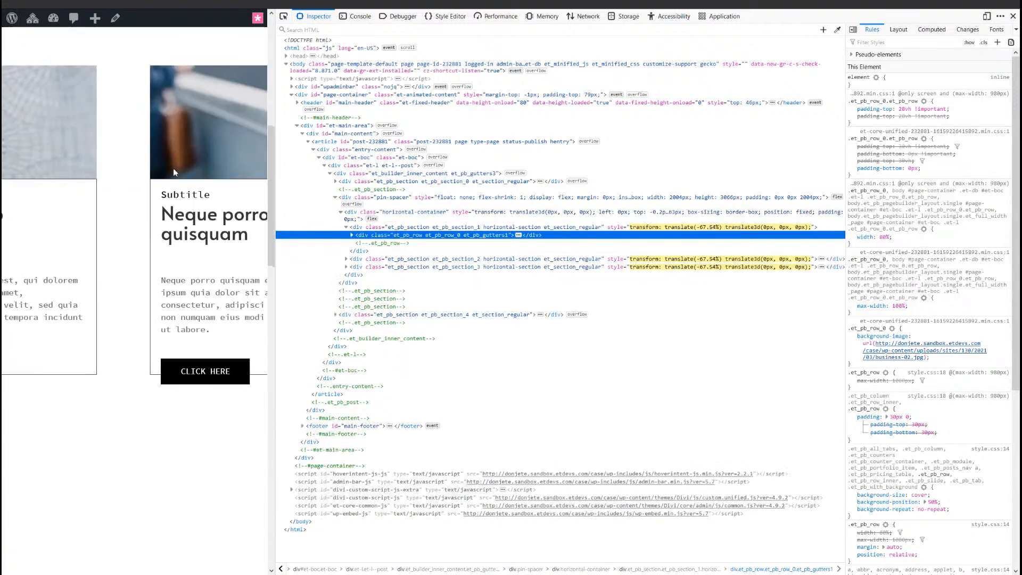
{"action": "key", "text": "F12"}
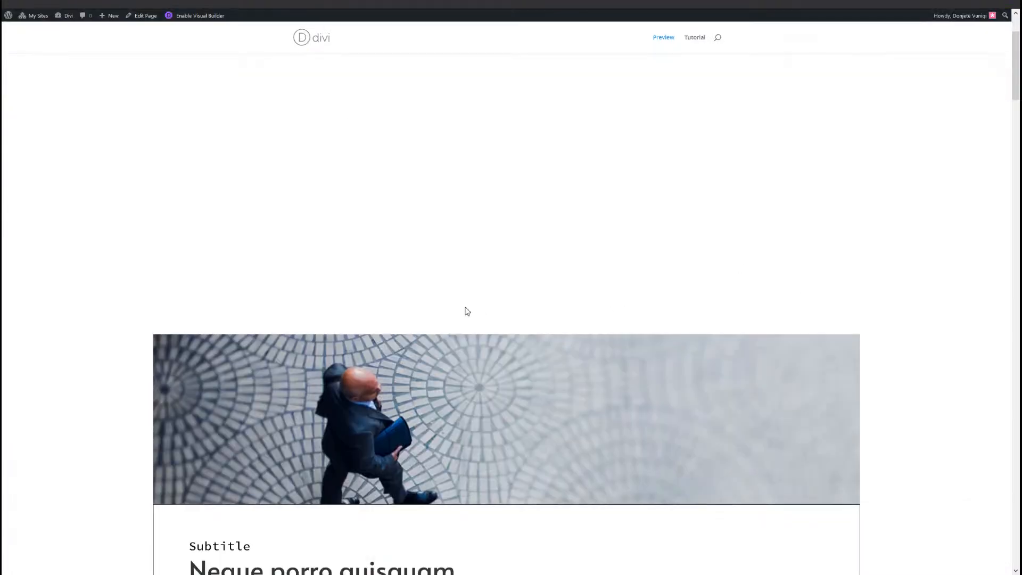
Review the first card's approach on the preview page and the Overview of Approach section in the tutorial article
{"action": "scroll", "coordinate": [467, 311], "scroll_direction": "down", "scroll_amount": 3}
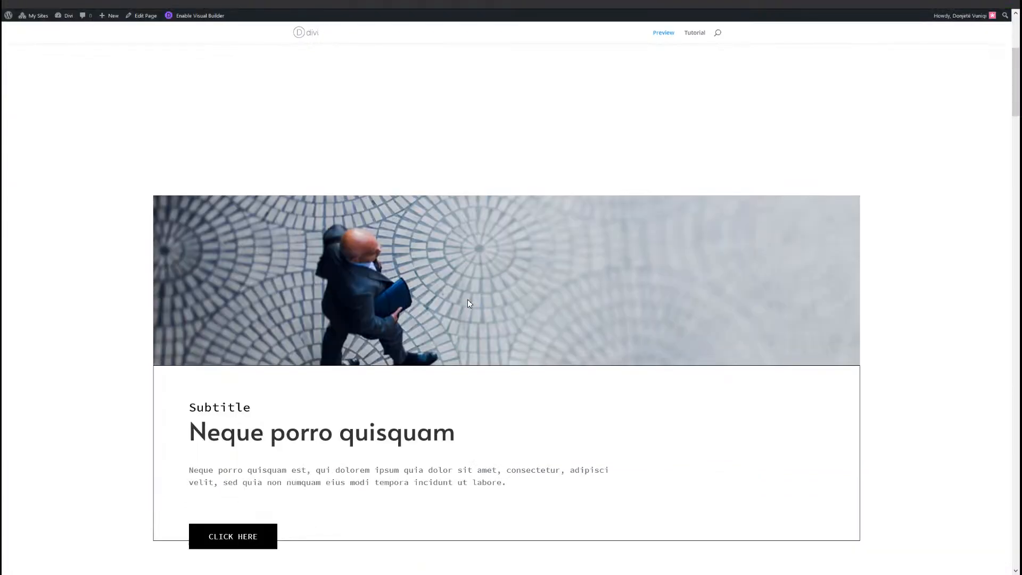
{"action": "scroll", "coordinate": [467, 299], "scroll_direction": "down", "scroll_amount": 3}
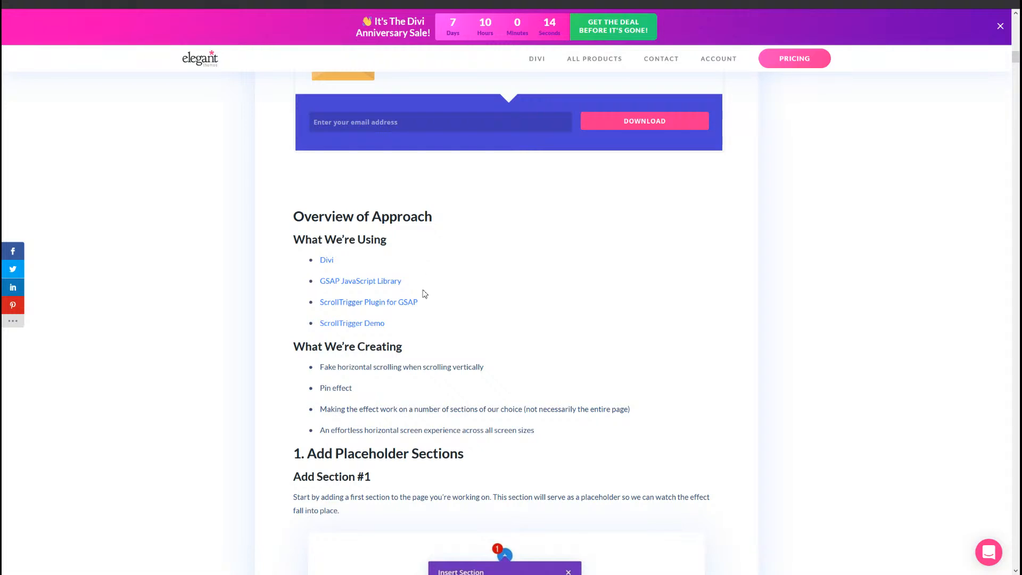
{"action": "scroll", "coordinate": [424, 298], "scroll_direction": "down", "scroll_amount": 1}
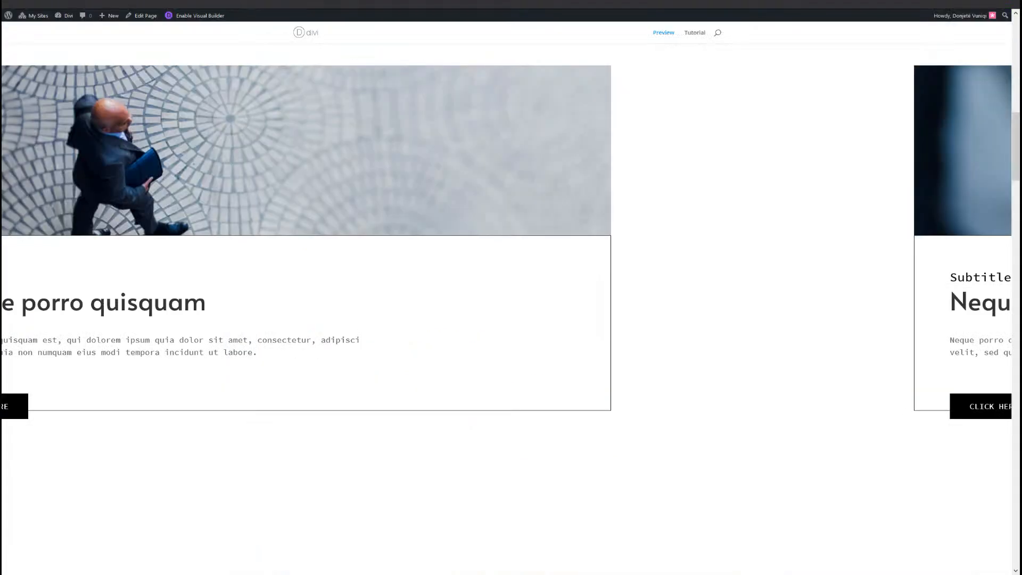
Examine on the preview page how the first card gets pinned and the cards move sideways and back
{"action": "scroll", "coordinate": [420, 215], "scroll_direction": "up", "scroll_amount": 5}
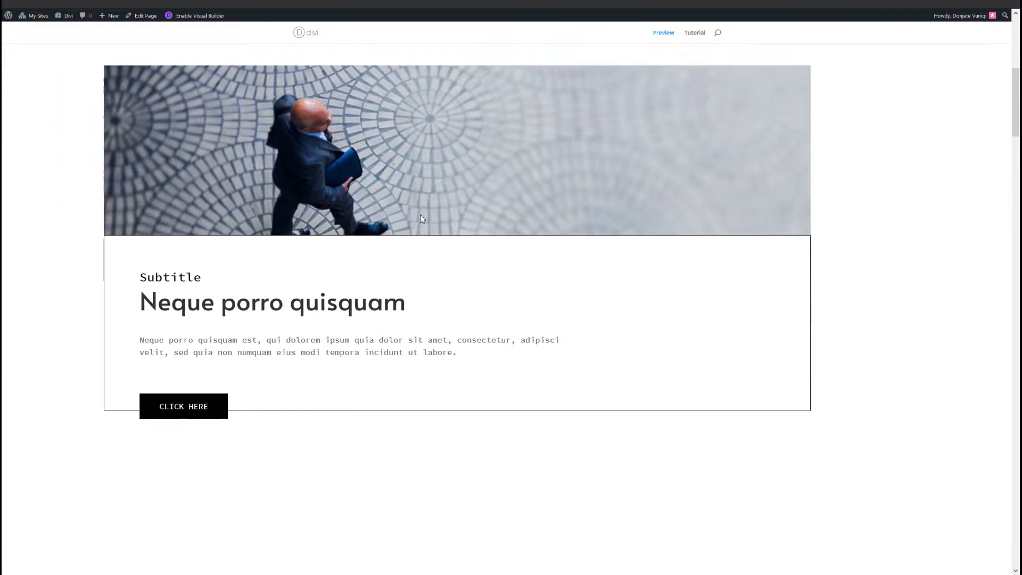
{"action": "scroll", "coordinate": [420, 215], "scroll_direction": "up", "scroll_amount": 6}
{"action": "scroll", "coordinate": [420, 215], "scroll_direction": "down", "scroll_amount": 6}
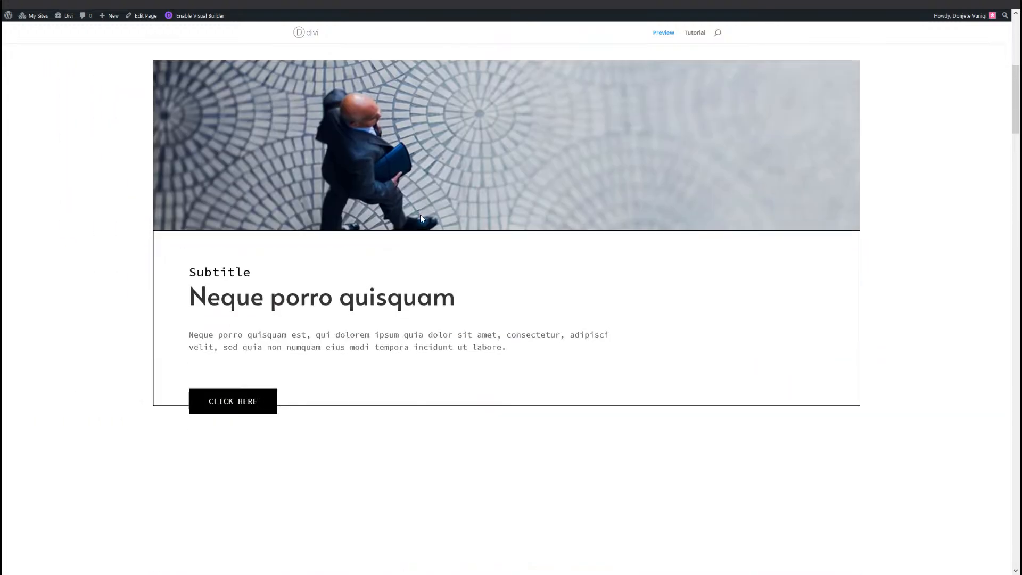
{"action": "scroll", "coordinate": [420, 215], "scroll_direction": "down", "scroll_amount": 5}
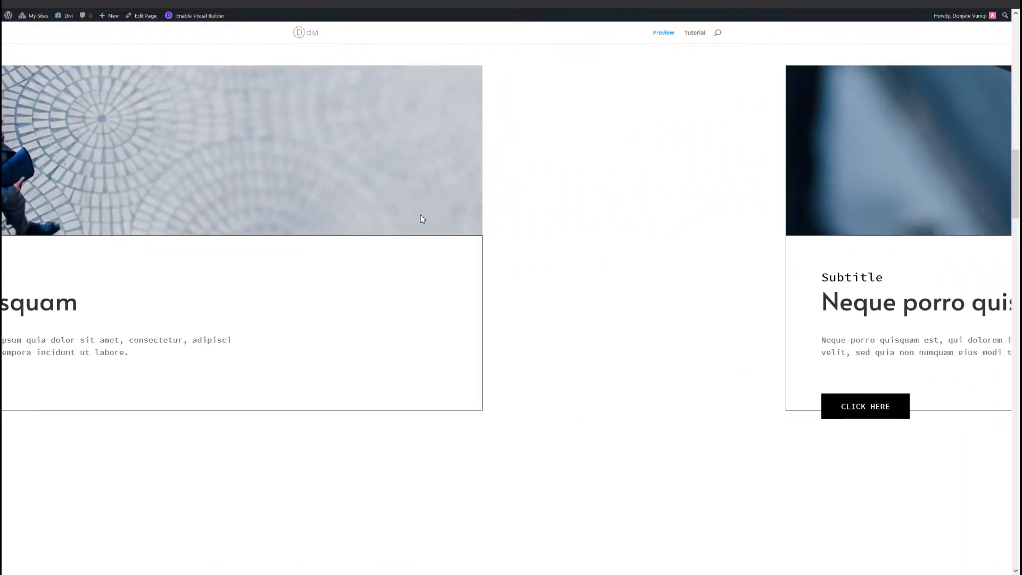
{"action": "scroll", "coordinate": [420, 215], "scroll_direction": "down", "scroll_amount": 6}
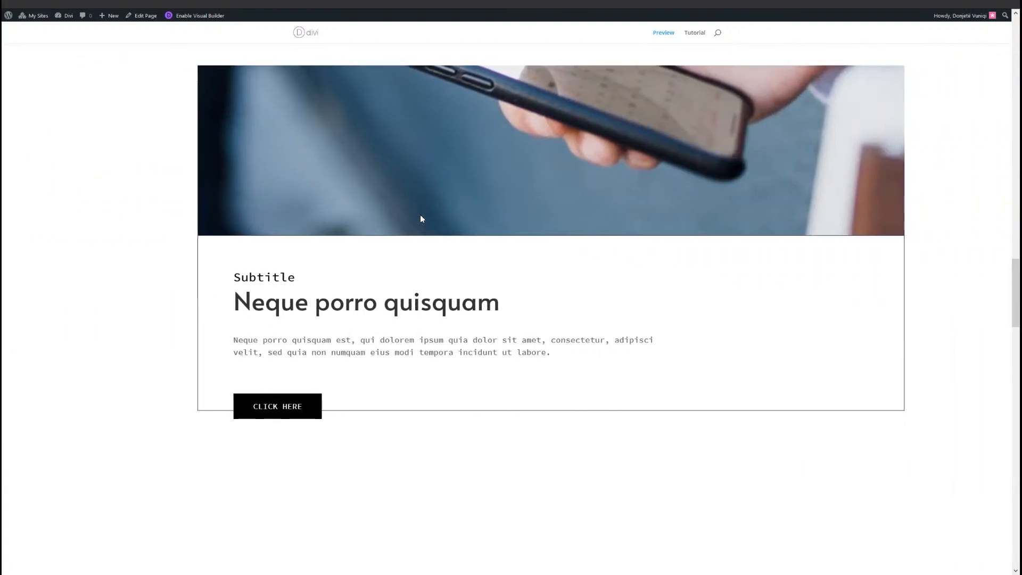
{"action": "scroll", "coordinate": [420, 215], "scroll_direction": "down", "scroll_amount": 6}
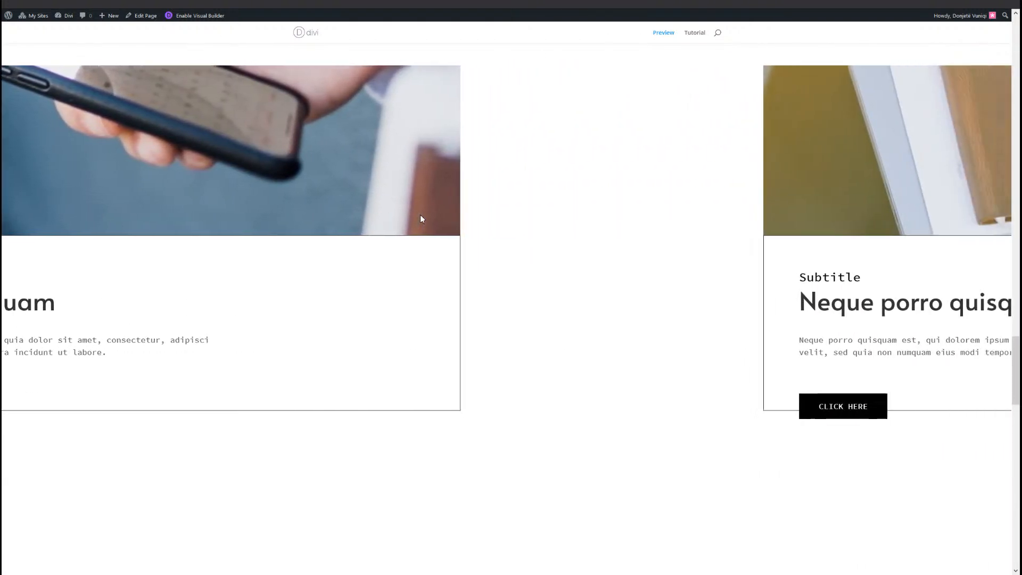
{"action": "scroll", "coordinate": [420, 215], "scroll_direction": "down", "scroll_amount": 3}
{"action": "scroll", "coordinate": [420, 215], "scroll_direction": "up", "scroll_amount": 5}
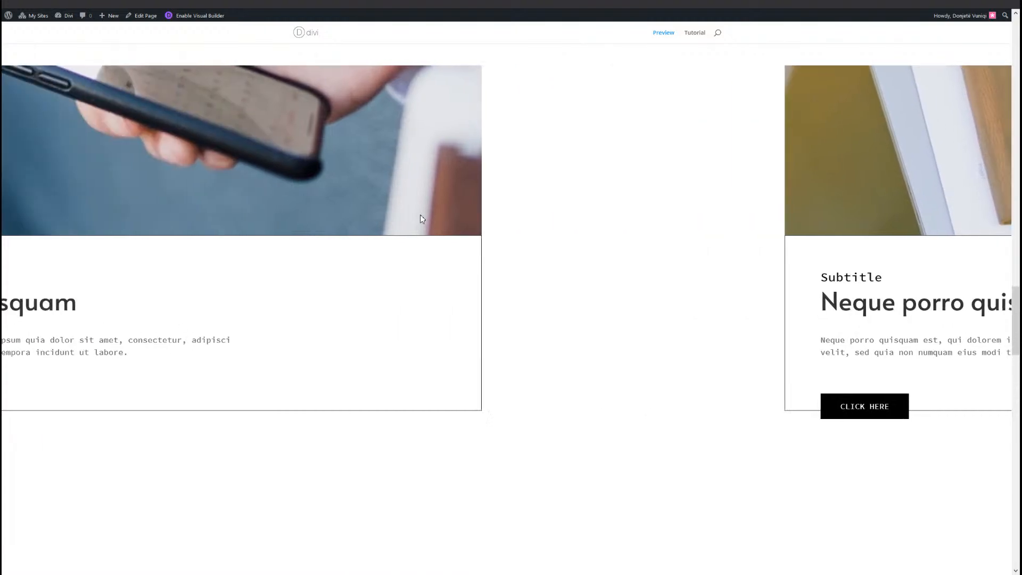
{"action": "scroll", "coordinate": [420, 215], "scroll_direction": "up", "scroll_amount": 6}
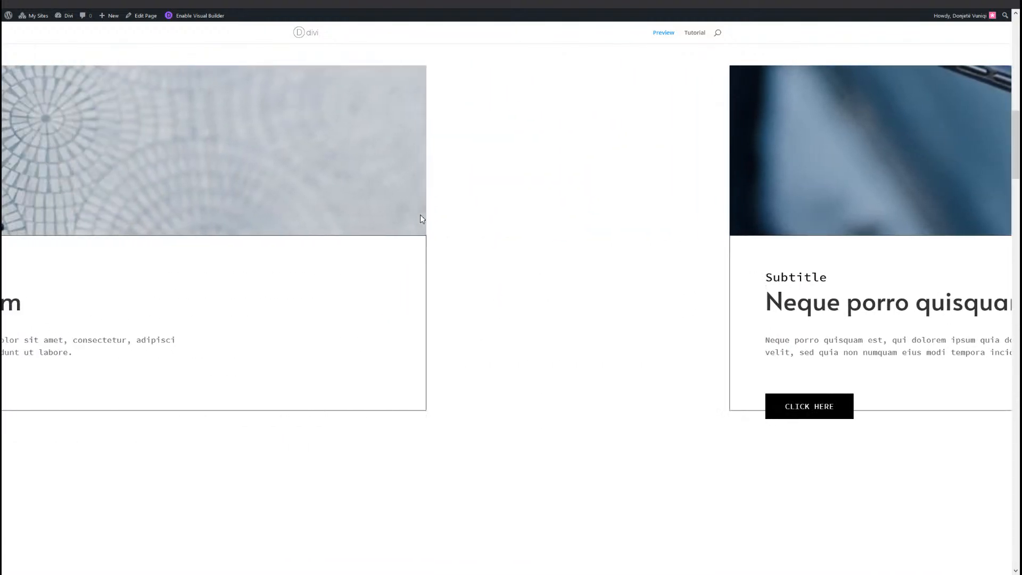
{"action": "scroll", "coordinate": [419, 218], "scroll_direction": "up", "scroll_amount": 4}
Examine the movement from the first card to the last and the return to vertical scrolling before the footer
{"action": "scroll", "coordinate": [420, 218], "scroll_direction": "down", "scroll_amount": 2}
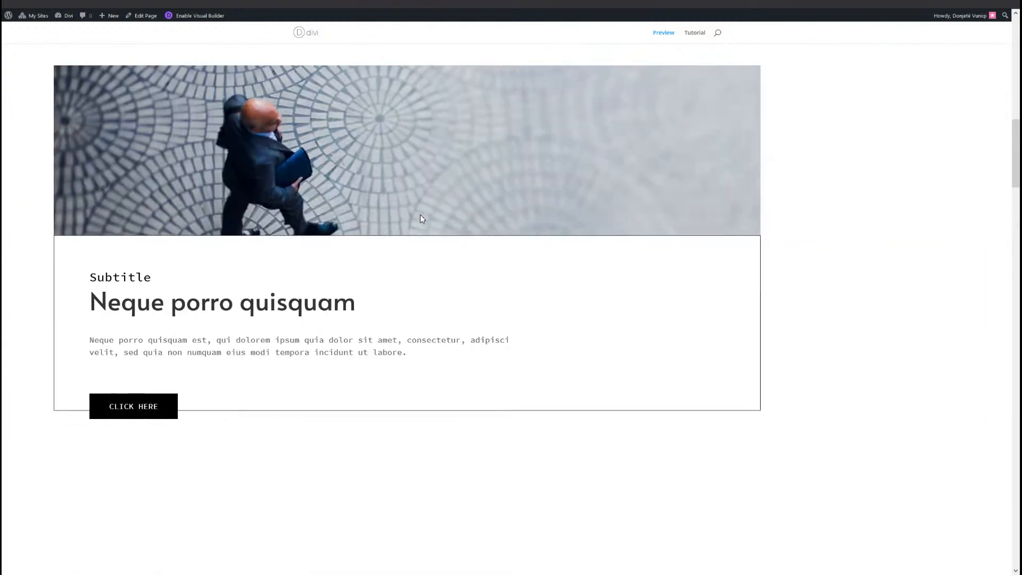
{"action": "scroll", "coordinate": [420, 219], "scroll_direction": "down", "scroll_amount": 6}
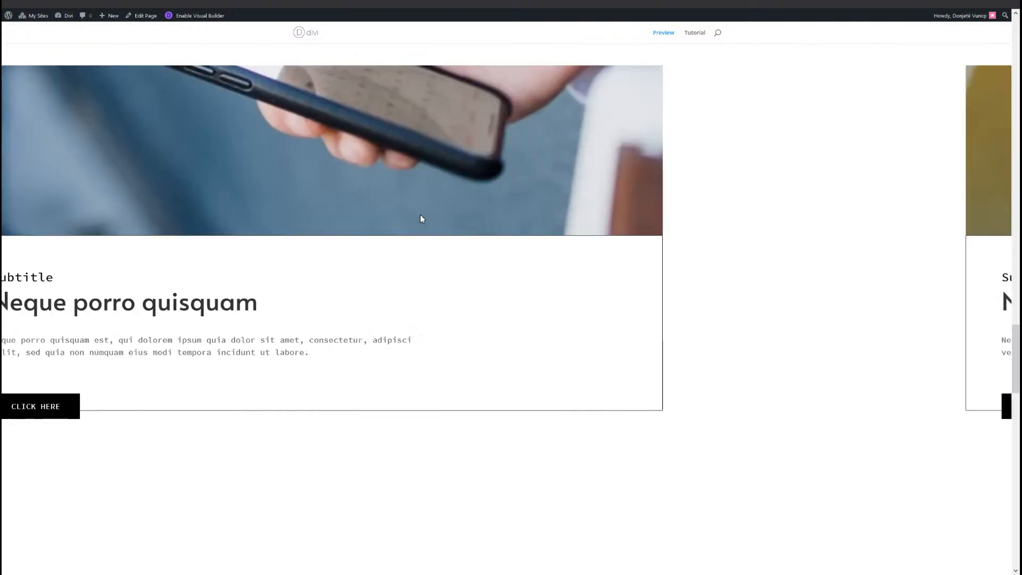
{"action": "scroll", "coordinate": [422, 218], "scroll_direction": "down", "scroll_amount": 3}
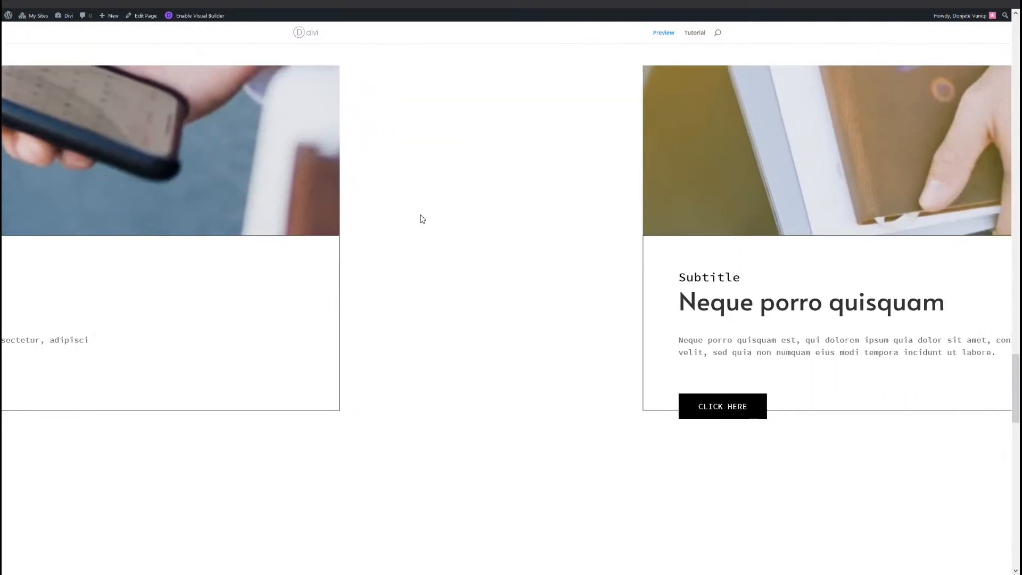
{"action": "scroll", "coordinate": [422, 219], "scroll_direction": "down", "scroll_amount": 3}
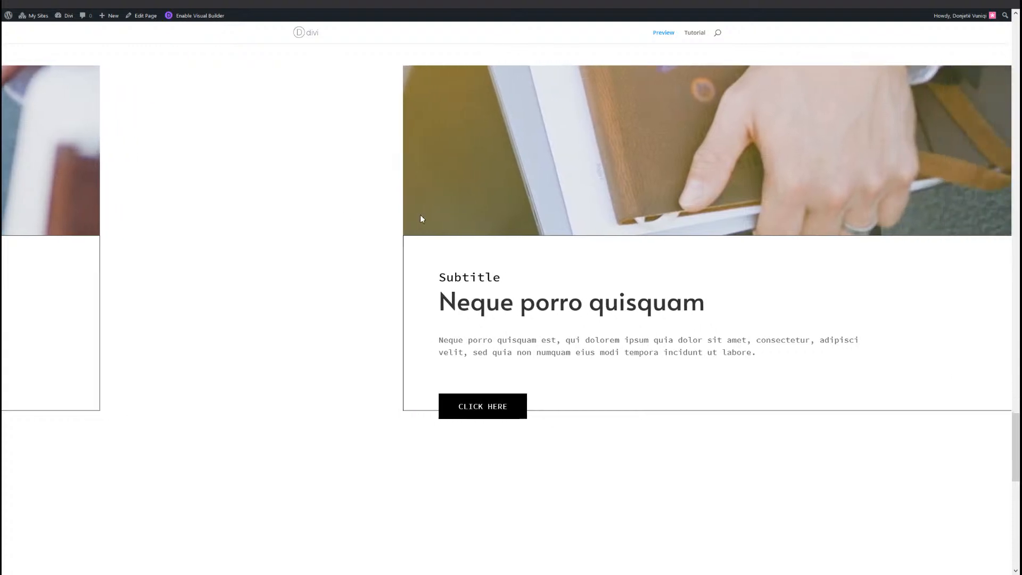
{"action": "scroll", "coordinate": [421, 219], "scroll_direction": "down", "scroll_amount": 3}
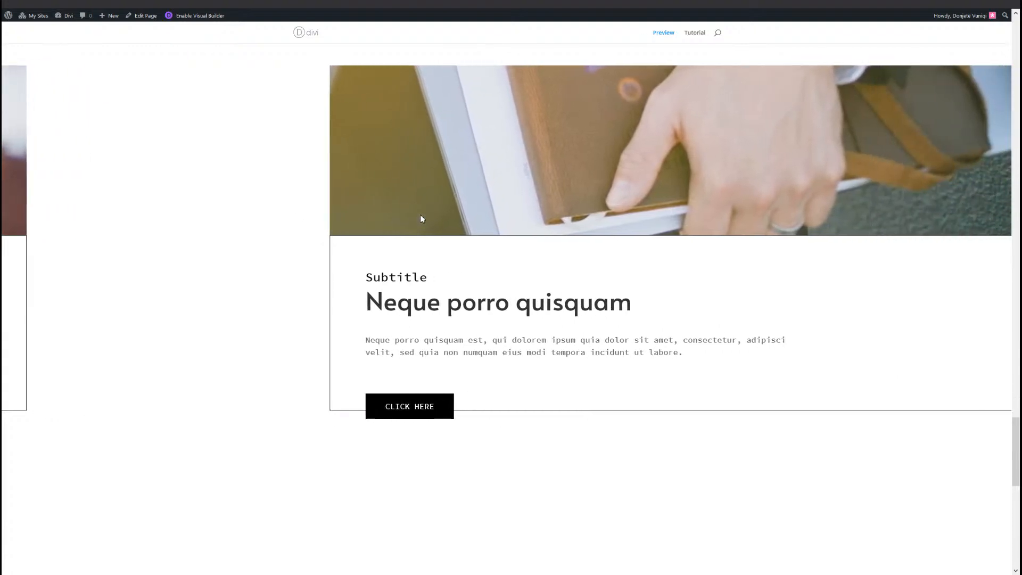
{"action": "scroll", "coordinate": [421, 218], "scroll_direction": "up", "scroll_amount": 3}
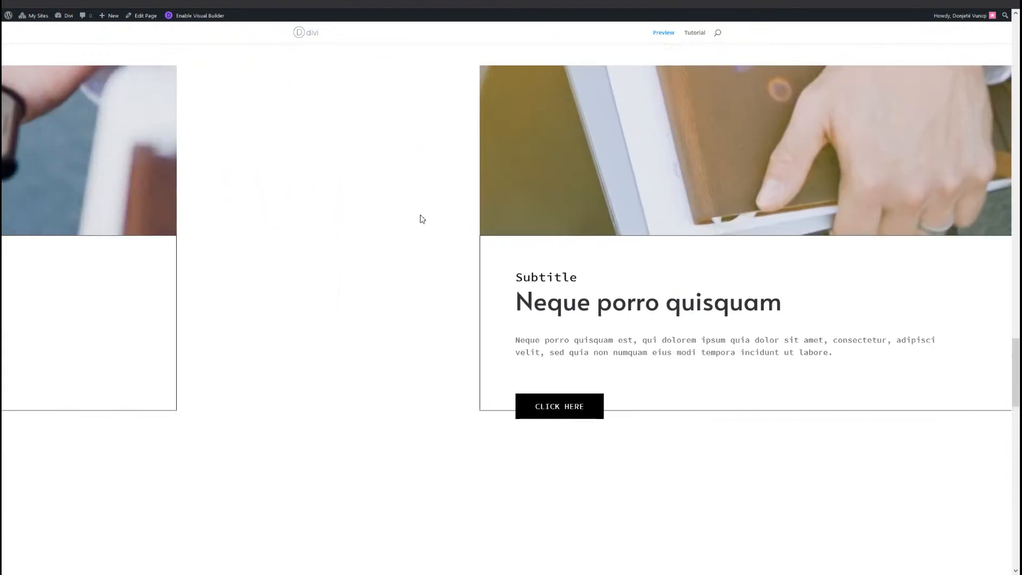
{"action": "scroll", "coordinate": [421, 218], "scroll_direction": "down", "scroll_amount": 5}
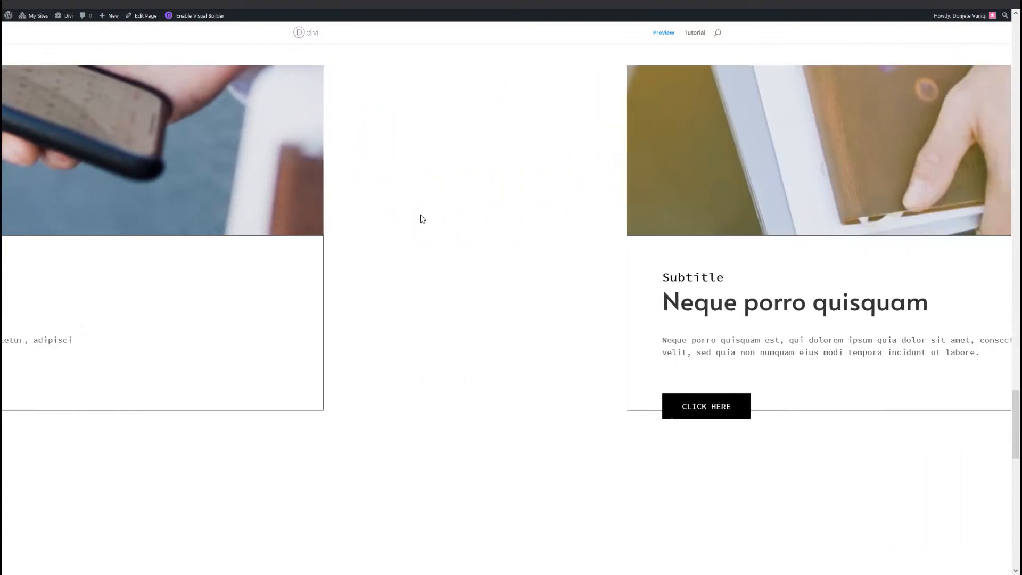
{"action": "scroll", "coordinate": [421, 218], "scroll_direction": "down", "scroll_amount": 5}
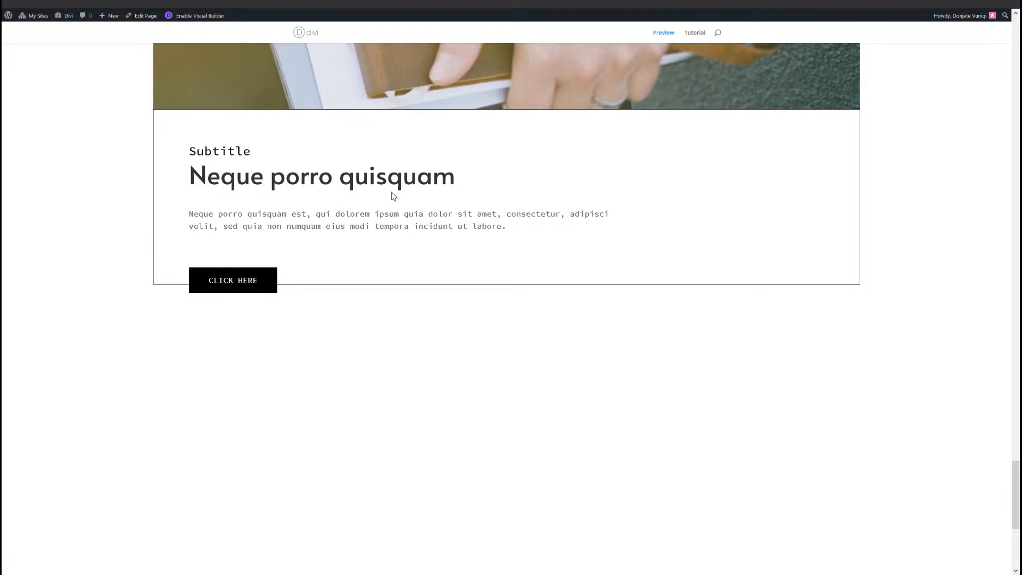
{"action": "scroll", "coordinate": [393, 192], "scroll_direction": "down", "scroll_amount": 5}
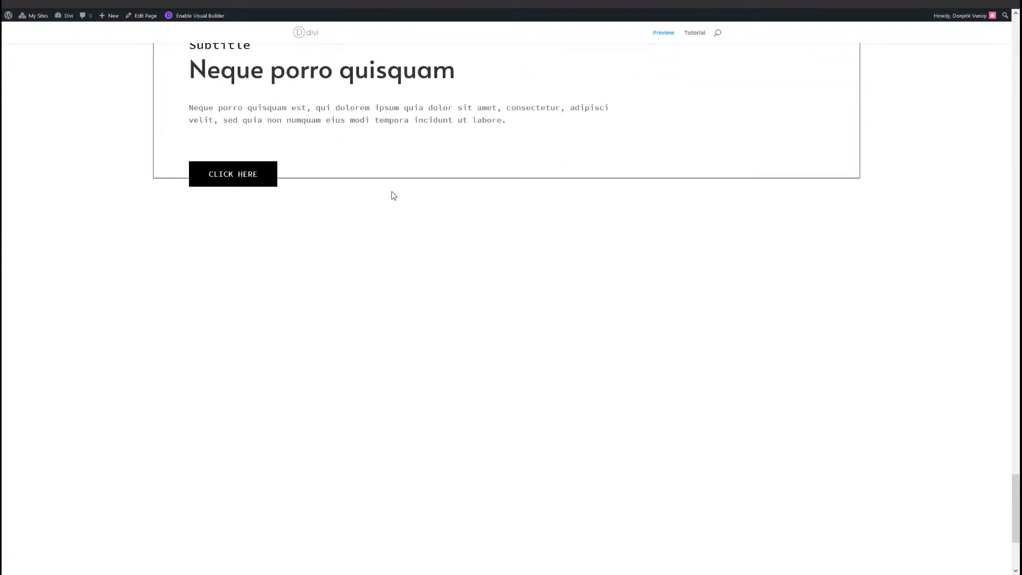
{"action": "scroll", "coordinate": [393, 195], "scroll_direction": "up", "scroll_amount": 8}
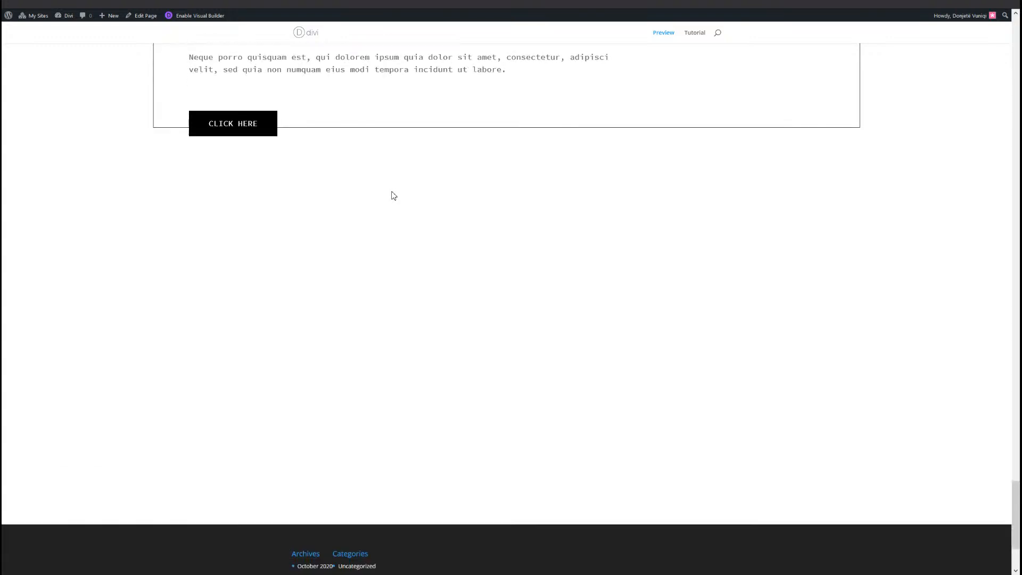
Open the ScrollTrigger Demo linked in the tutorial article and examine how its panels snap sideways and back
{"action": "scroll", "coordinate": [394, 196], "scroll_direction": "up", "scroll_amount": 10}
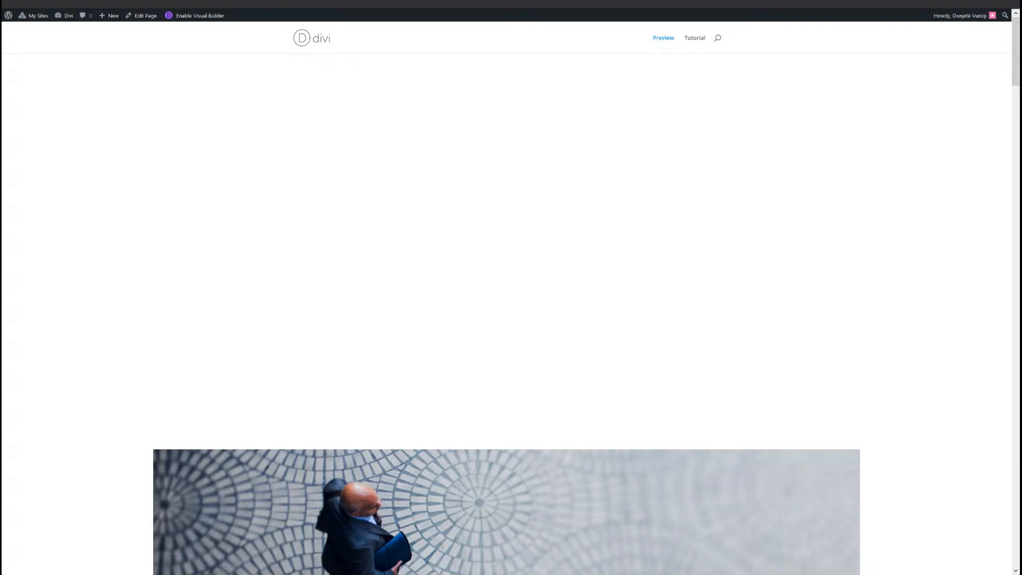
{"action": "key", "text": "ctrl+Tab"}
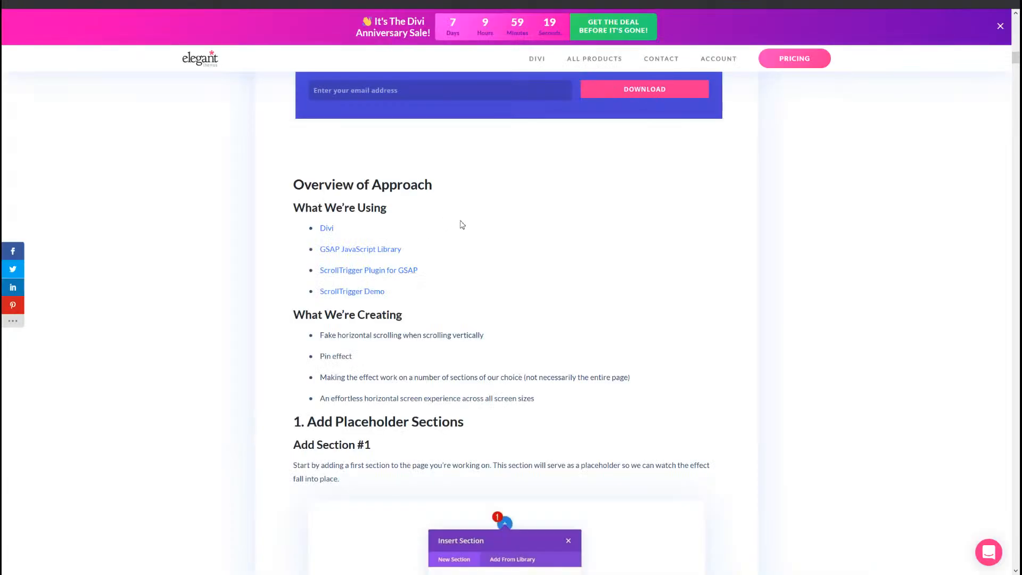
{"action": "left_click", "coordinate": [360, 292]}
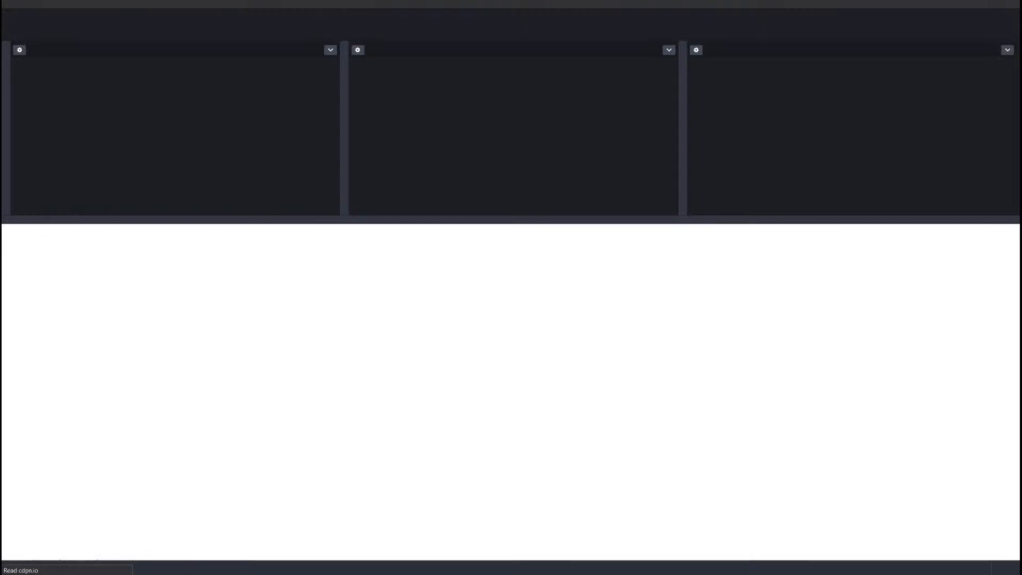
{"action": "scroll", "coordinate": [760, 320], "scroll_direction": "down", "scroll_amount": 5}
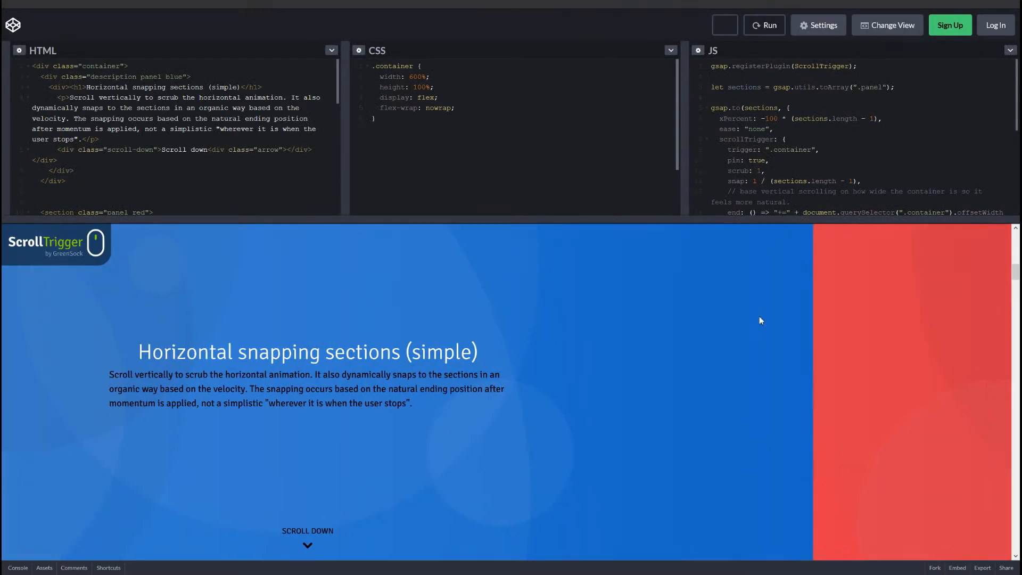
{"action": "scroll", "coordinate": [760, 318], "scroll_direction": "down", "scroll_amount": 3}
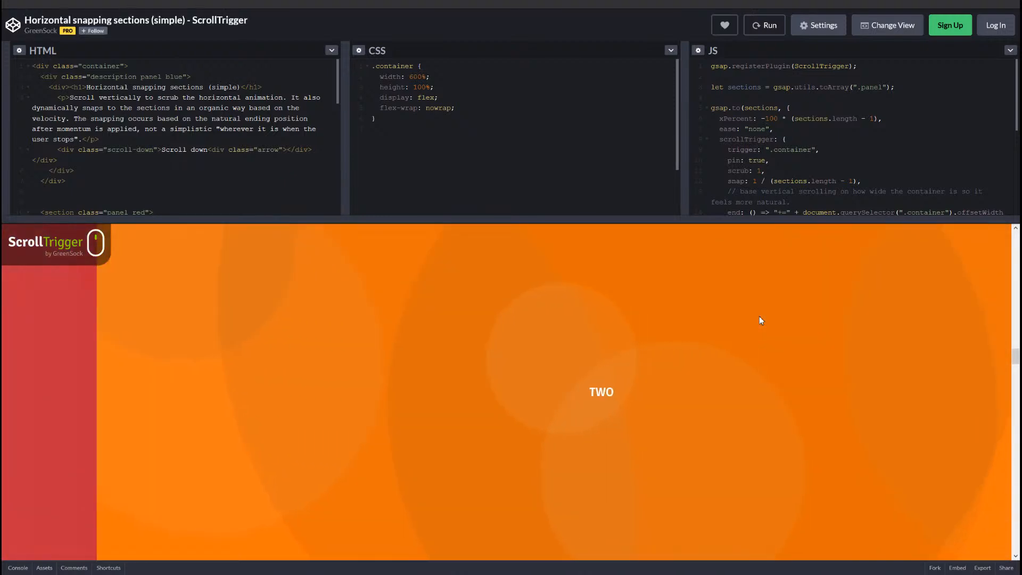
{"action": "scroll", "coordinate": [759, 320], "scroll_direction": "down", "scroll_amount": 3}
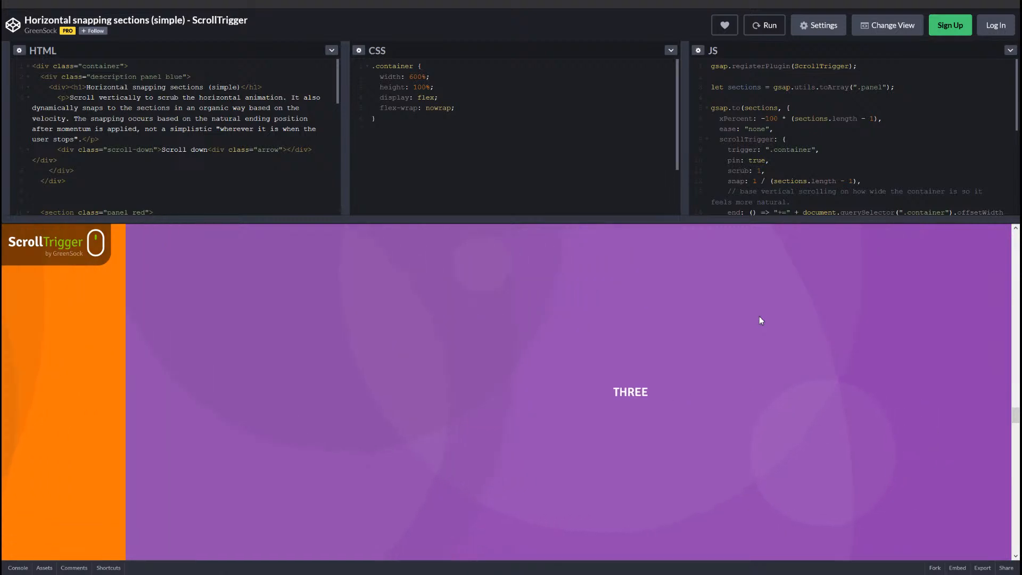
{"action": "scroll", "coordinate": [760, 320], "scroll_direction": "up", "scroll_amount": 6}
{"action": "scroll", "coordinate": [759, 316], "scroll_direction": "up", "scroll_amount": 3}
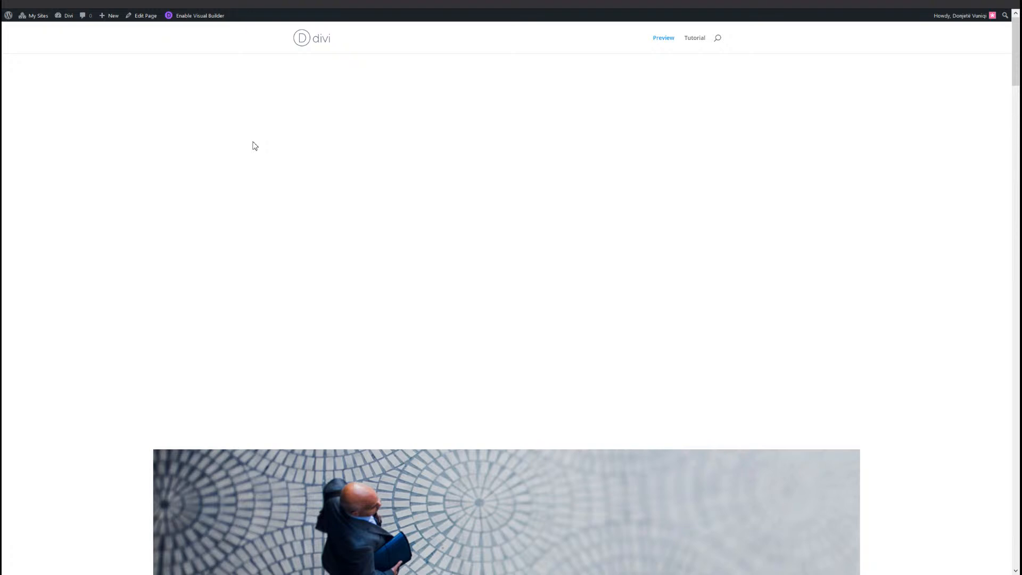
Review on the preview page the blank area above the first card and the card's vertical approach
{"action": "scroll", "coordinate": [254, 146], "scroll_direction": "down", "scroll_amount": 6}
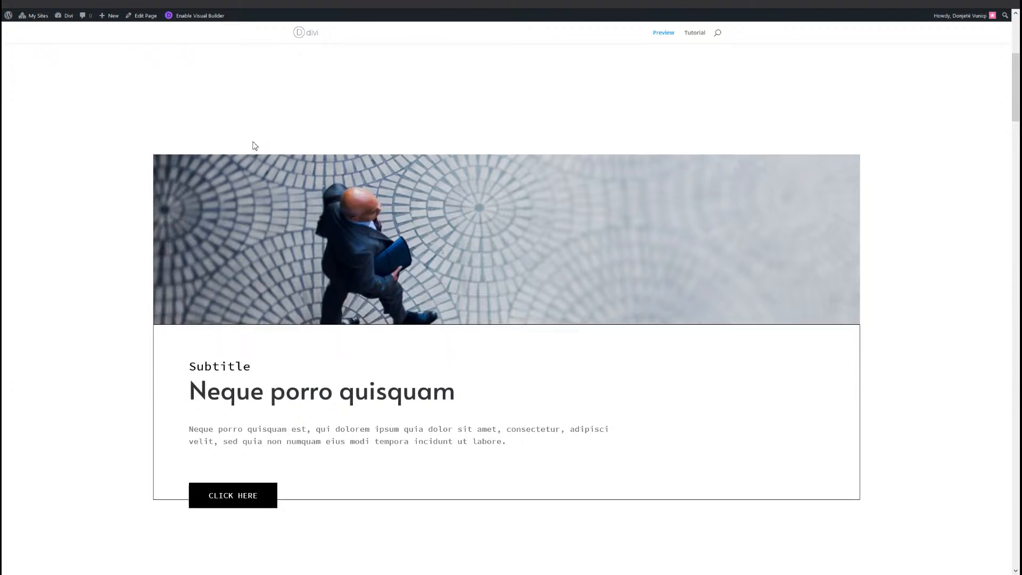
{"action": "scroll", "coordinate": [382, 140], "scroll_direction": "up", "scroll_amount": 2}
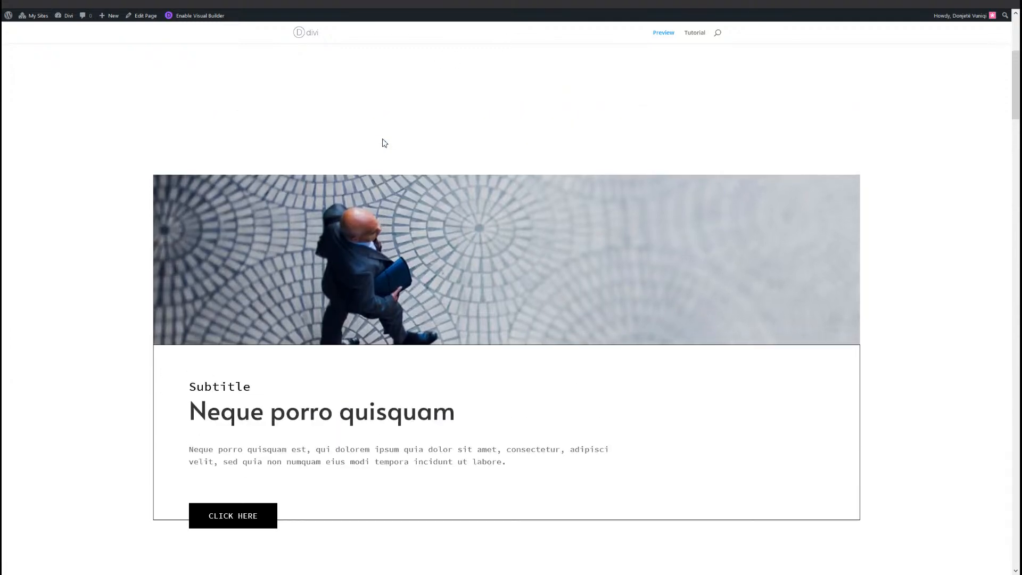
{"action": "scroll", "coordinate": [599, 232], "scroll_direction": "down", "scroll_amount": 2}
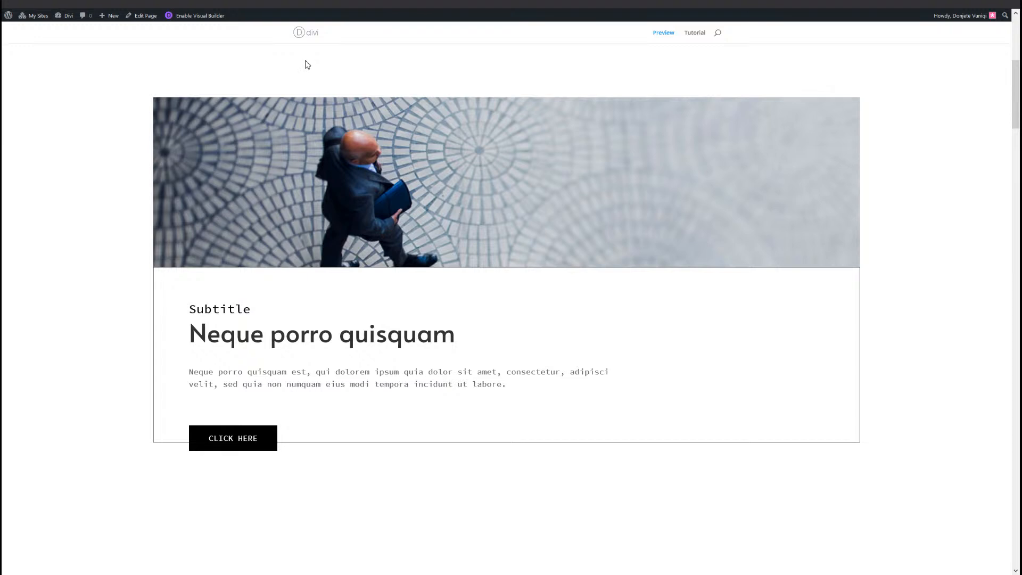
{"action": "scroll", "coordinate": [303, 117], "scroll_direction": "up", "scroll_amount": 5}
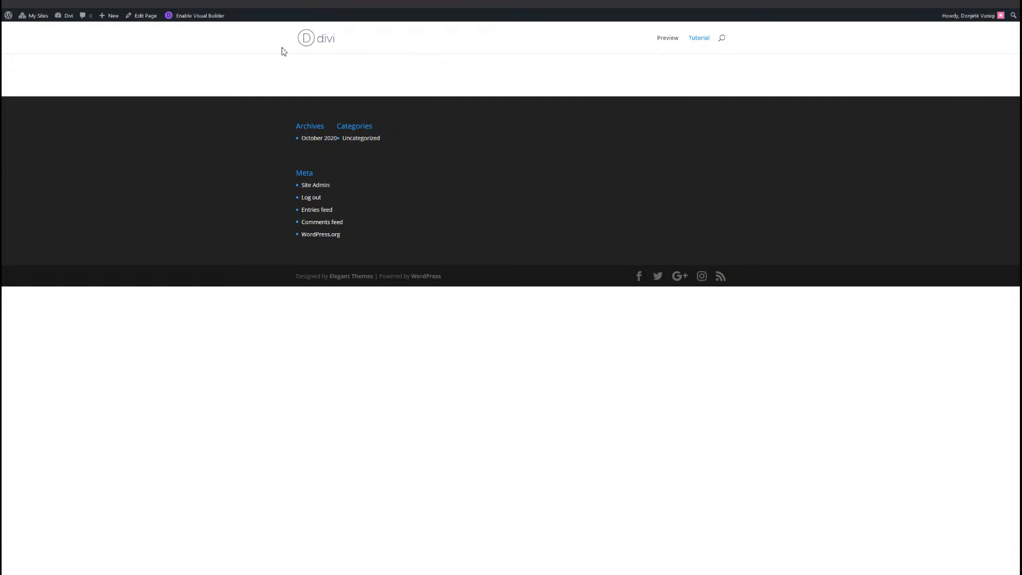
Start building the Tutorial page from scratch in the Visual Builder without inserting a row, rechecking the preview page's card scrolling meanwhile
{"action": "left_click", "coordinate": [217, 20]}
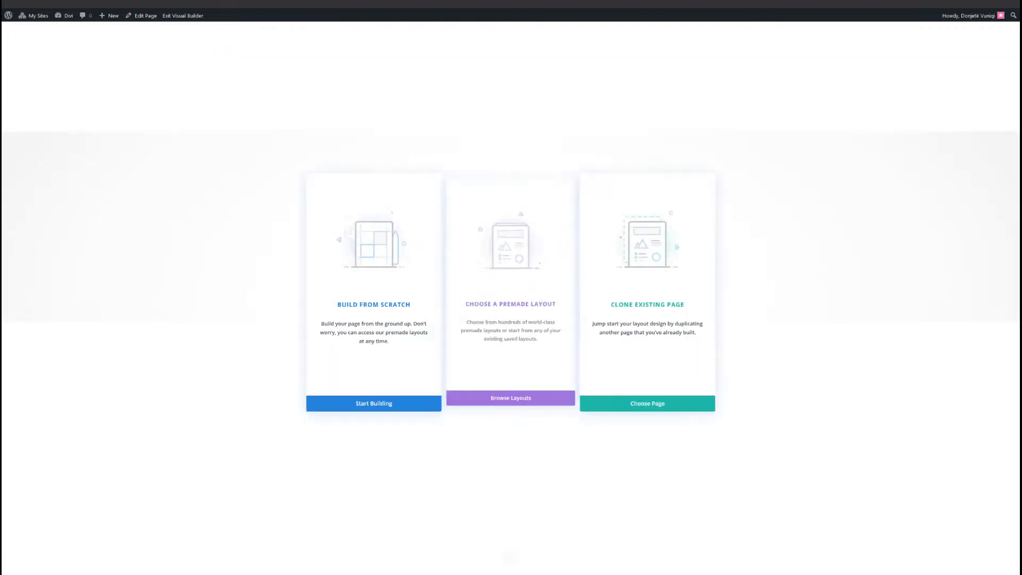
{"action": "left_click", "coordinate": [353, 405]}
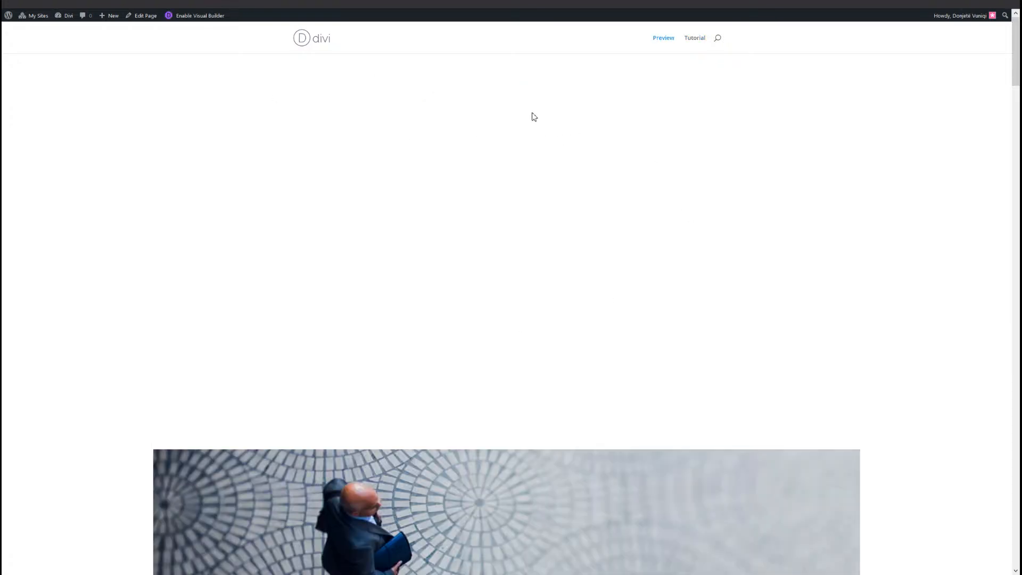
{"action": "scroll", "coordinate": [575, 187], "scroll_direction": "down", "scroll_amount": 7}
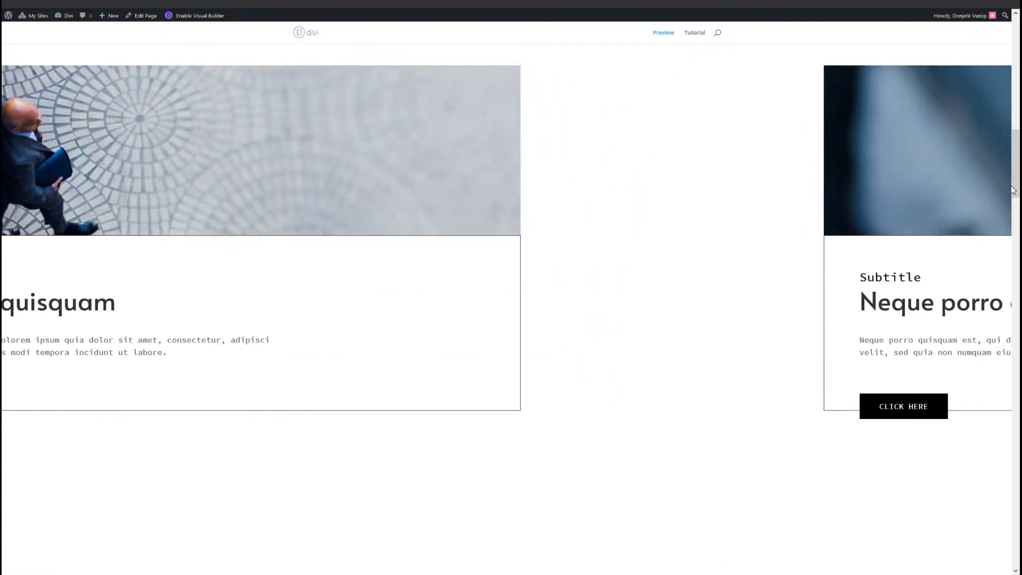
{"action": "left_click_drag", "start_coordinate": [1013, 190], "coordinate": [1016, 48]}
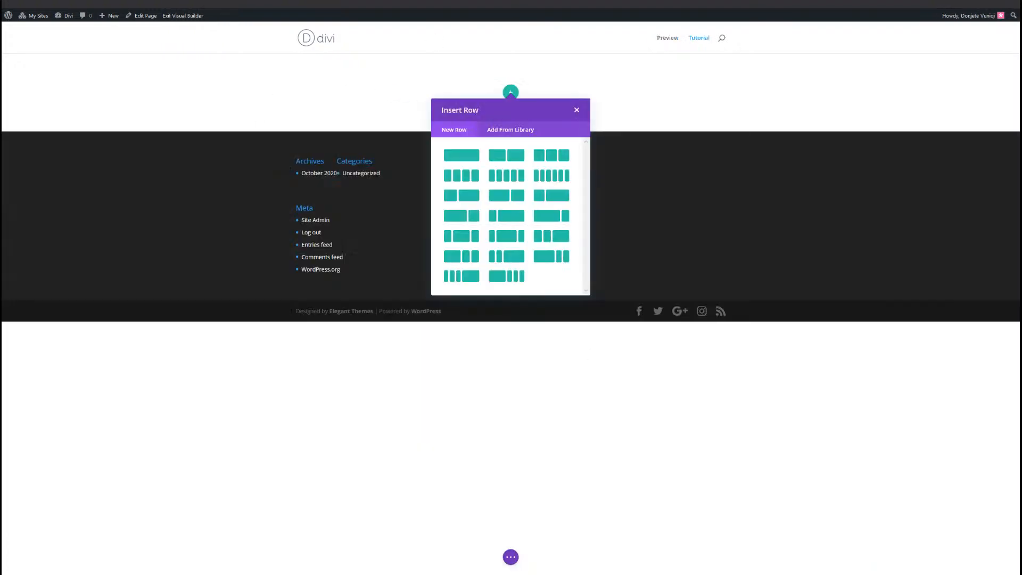
{"action": "left_click", "coordinate": [646, 110]}
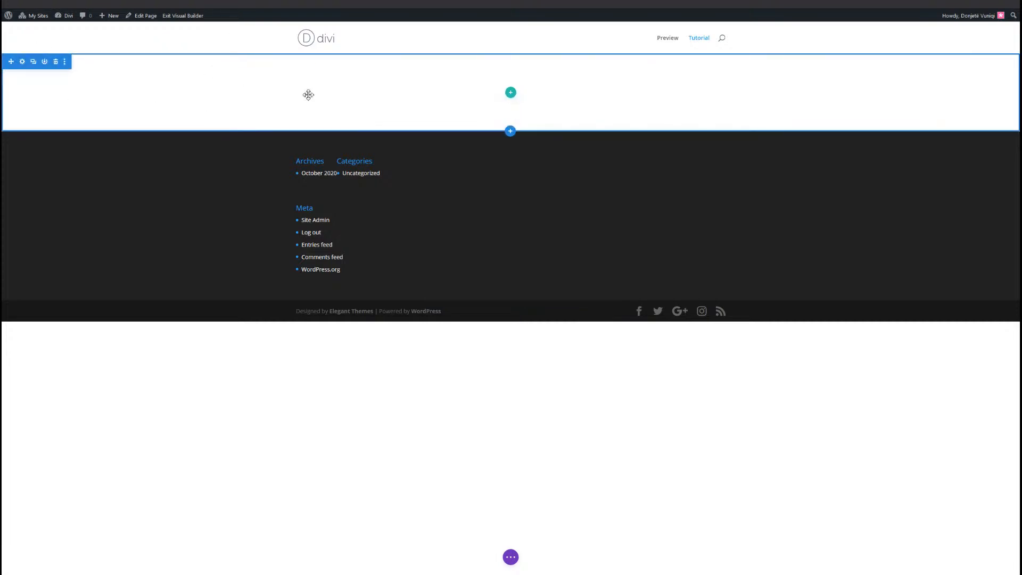
Set the first section's height to 60vh and save its settings
{"action": "left_click", "coordinate": [23, 61]}
{"action": "left_click", "coordinate": [275, 91]}
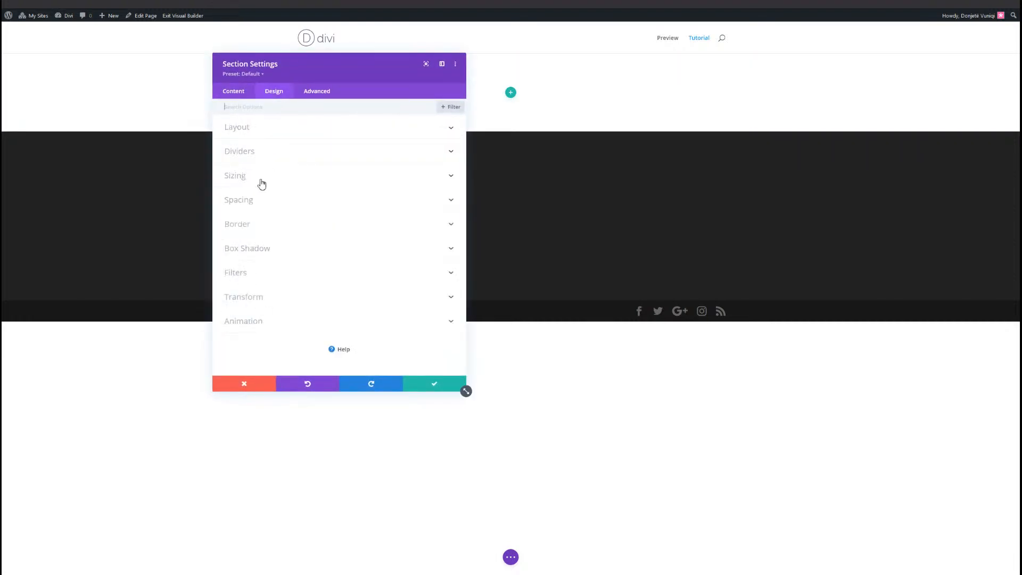
{"action": "left_click", "coordinate": [261, 183]}
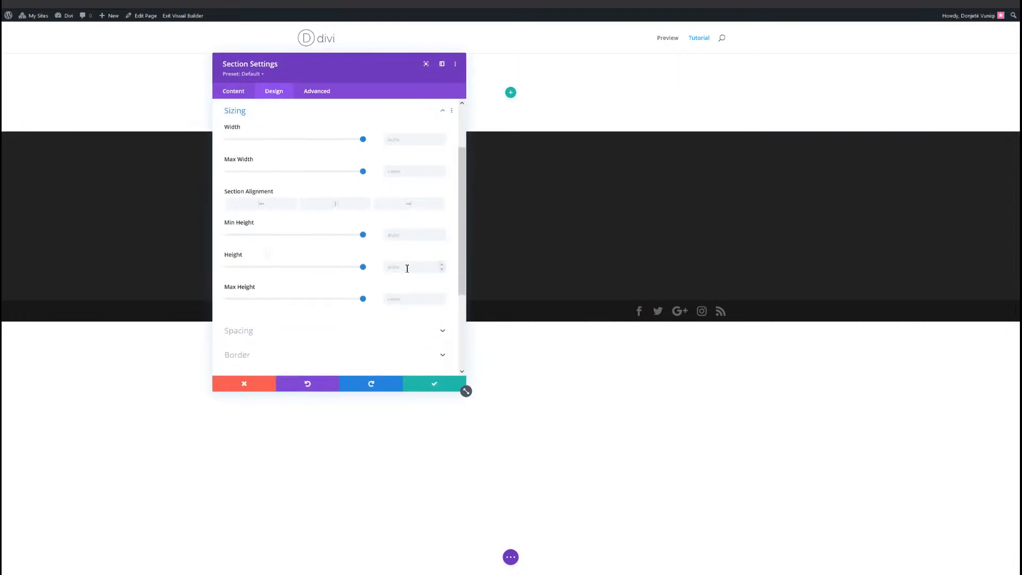
{"action": "left_click", "coordinate": [408, 268]}
{"action": "type", "text": "60vh"}
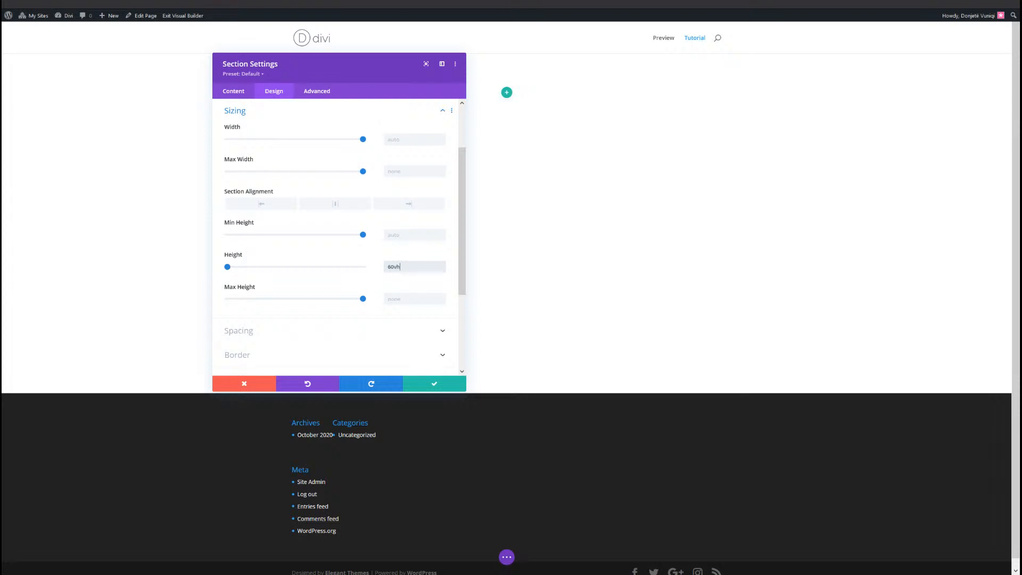
{"action": "left_click", "coordinate": [426, 384]}
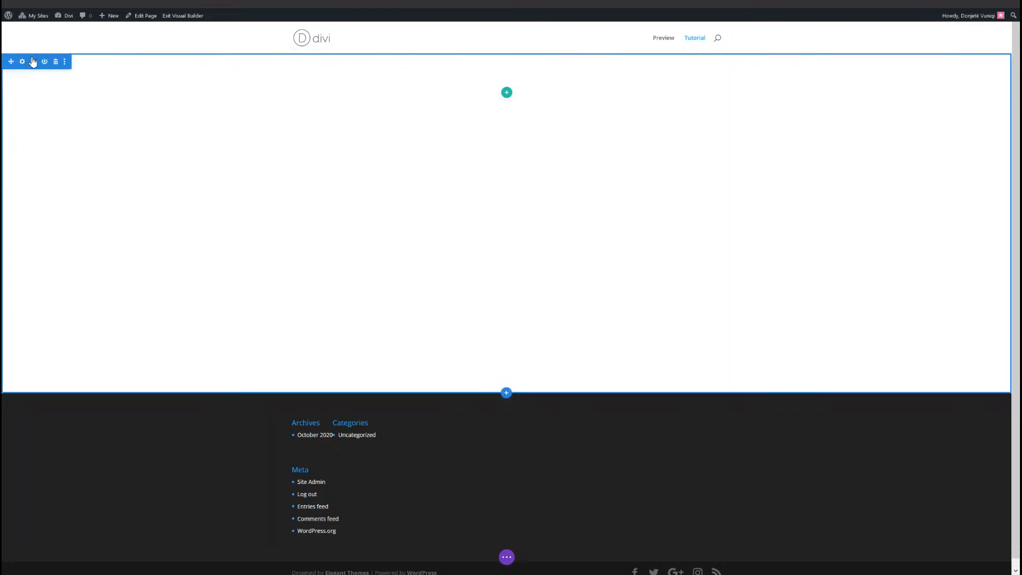
Duplicate the 60vh placeholder section and insert a regular section without a row between the two copies
{"action": "left_click", "coordinate": [33, 61]}
{"action": "scroll", "coordinate": [569, 318], "scroll_direction": "down", "scroll_amount": 1}
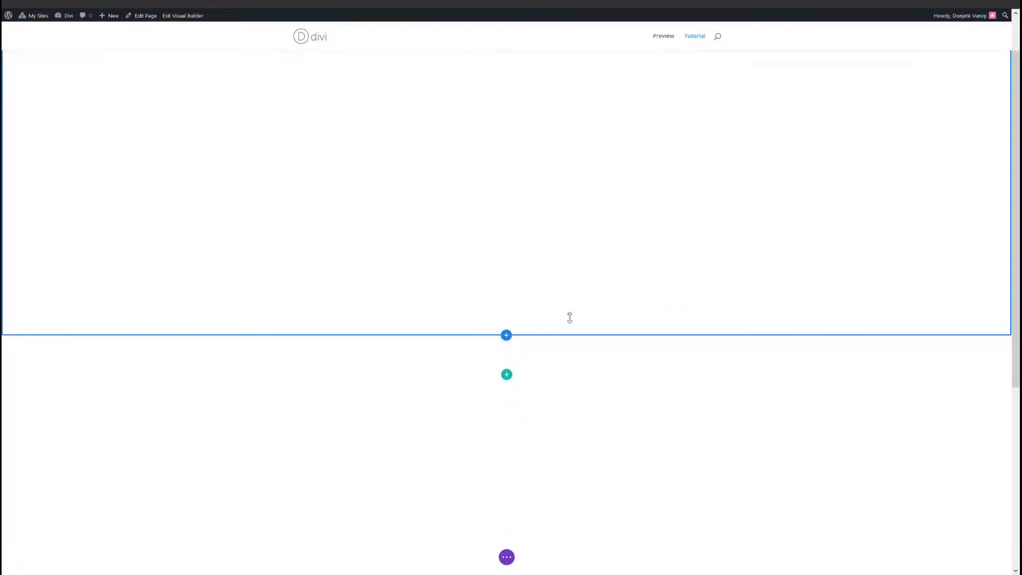
{"action": "left_click", "coordinate": [507, 329]}
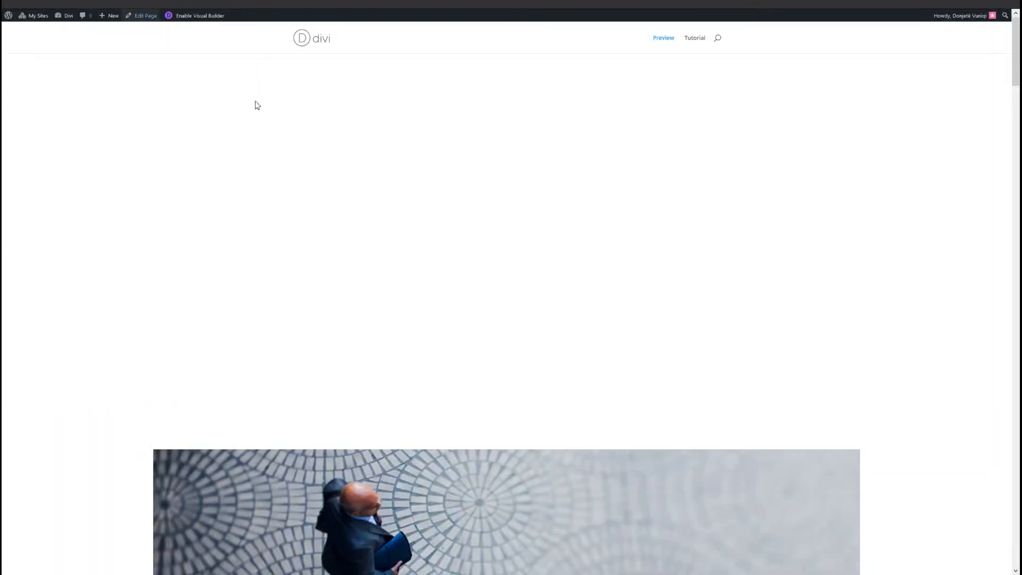
{"action": "scroll", "coordinate": [445, 294], "scroll_direction": "down", "scroll_amount": 5}
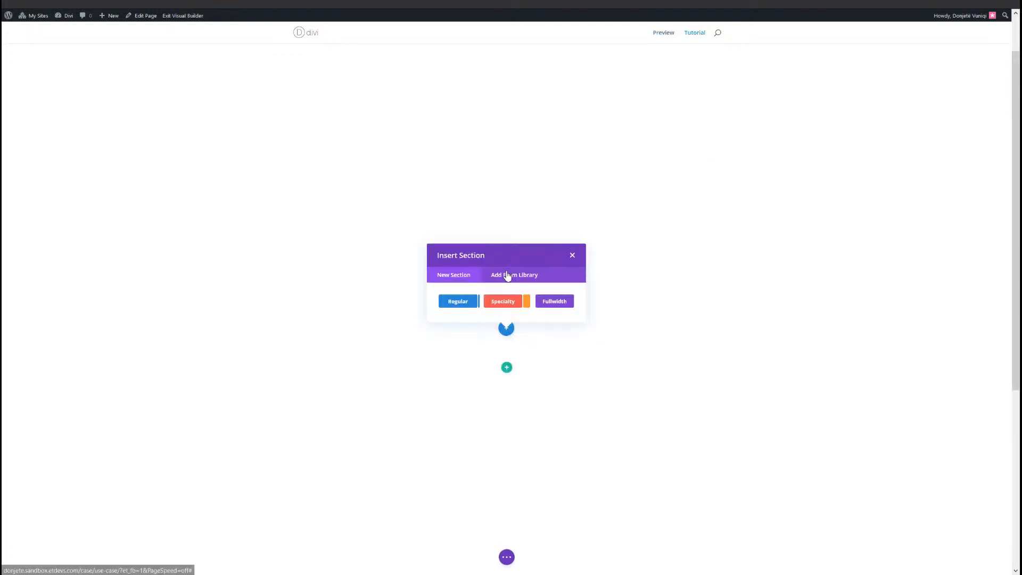
{"action": "left_click", "coordinate": [458, 302]}
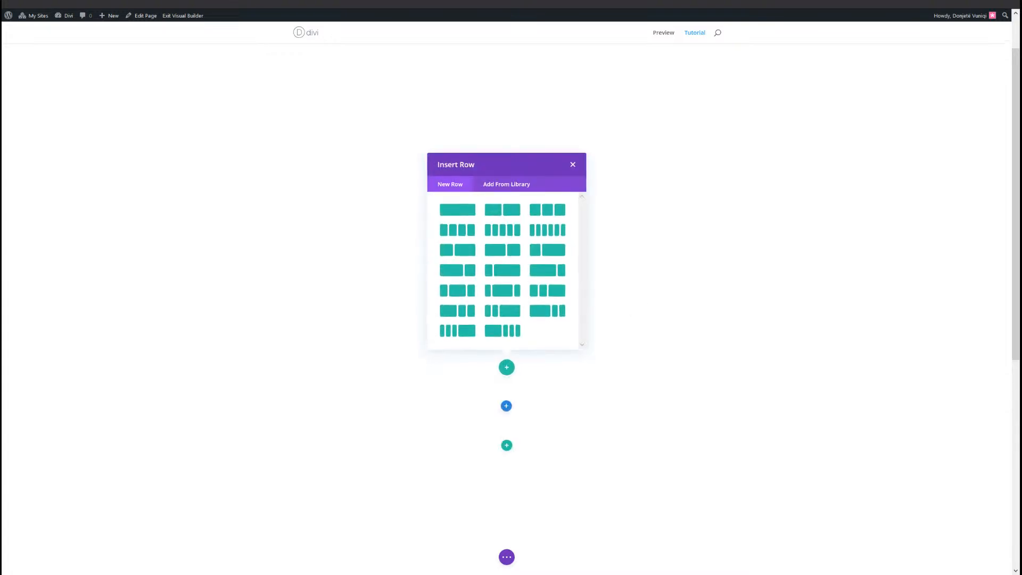
{"action": "left_click", "coordinate": [335, 256]}
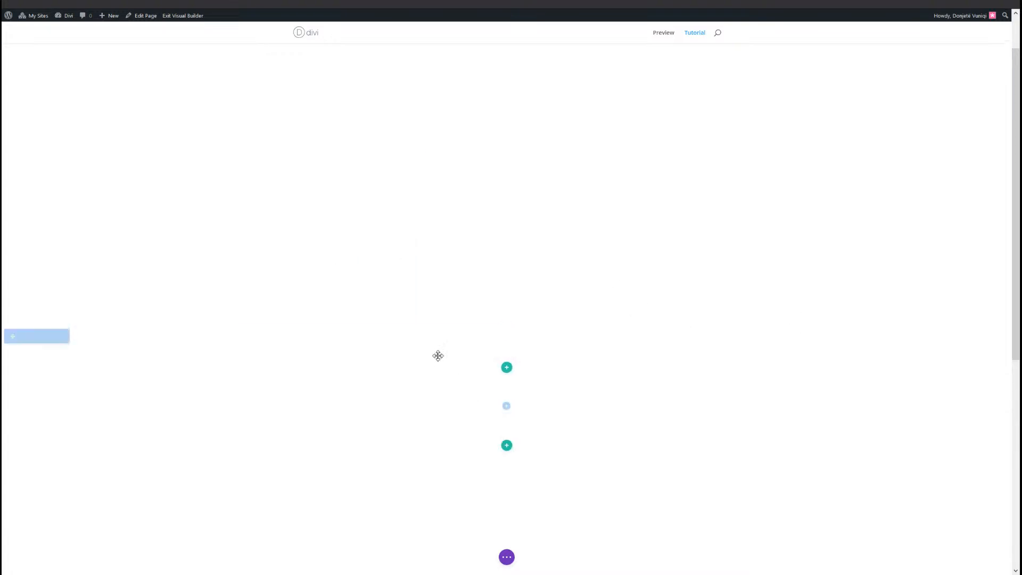
Set the new middle section's maximum height to 100vh in its sizing settings
{"action": "left_click", "coordinate": [21, 336]}
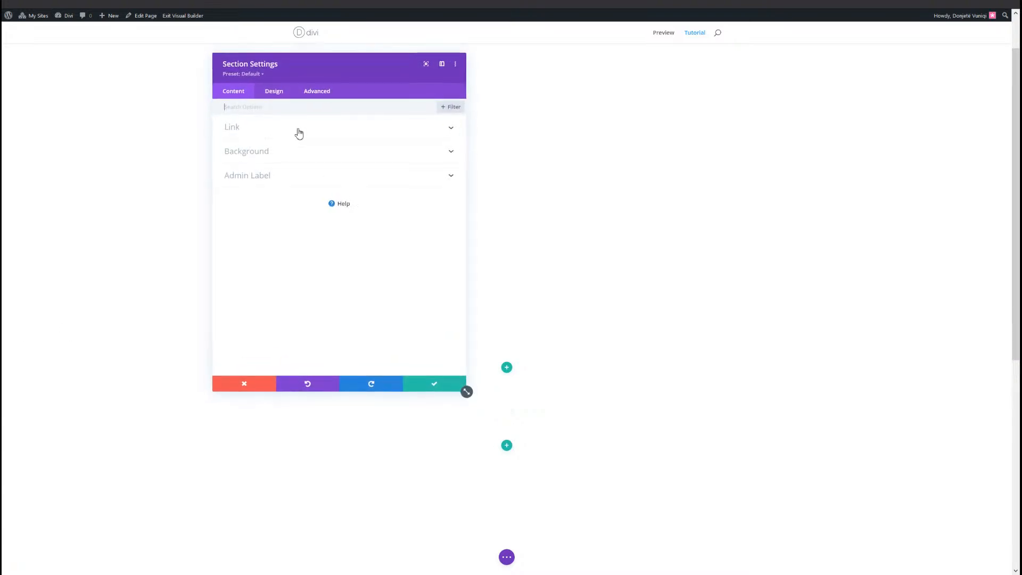
{"action": "left_click", "coordinate": [277, 94]}
{"action": "left_click", "coordinate": [257, 175]}
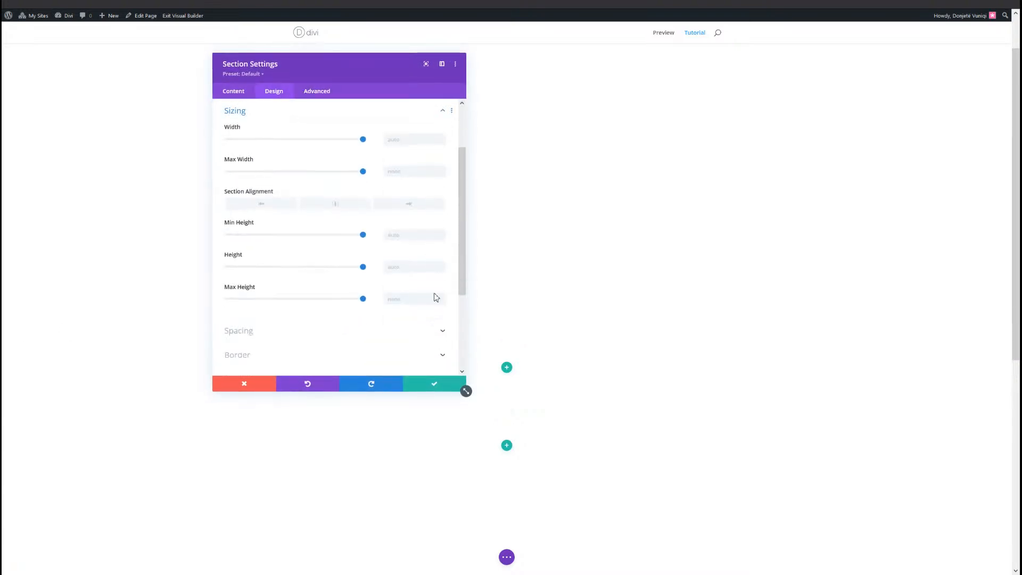
{"action": "left_click", "coordinate": [415, 299]}
{"action": "type", "text": "100vh"}
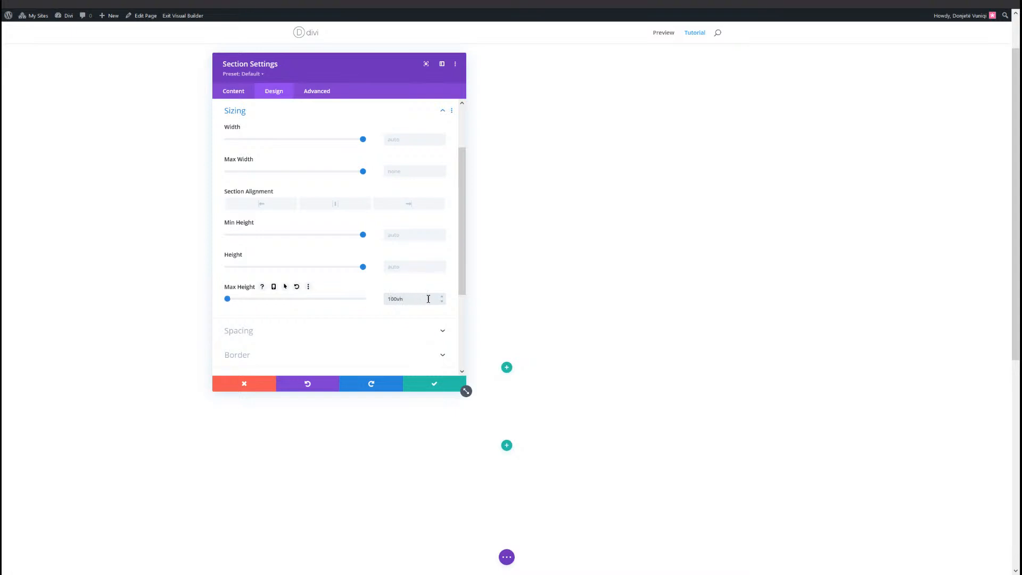
Set the middle section's top padding to 10vh in its spacing settings
{"action": "scroll", "coordinate": [426, 300], "scroll_direction": "down", "scroll_amount": 1}
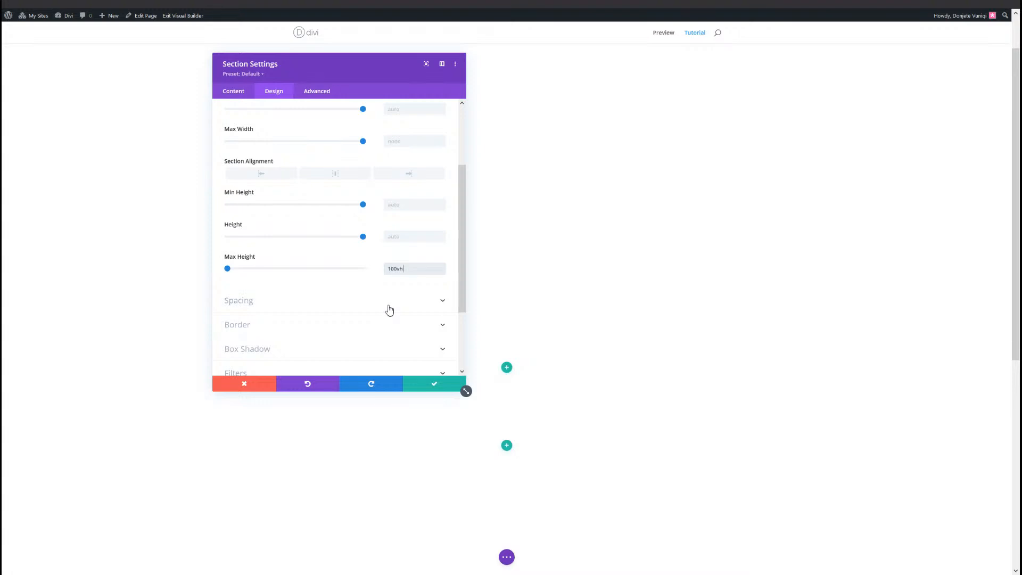
{"action": "left_click", "coordinate": [389, 309]}
{"action": "left_click", "coordinate": [250, 194]}
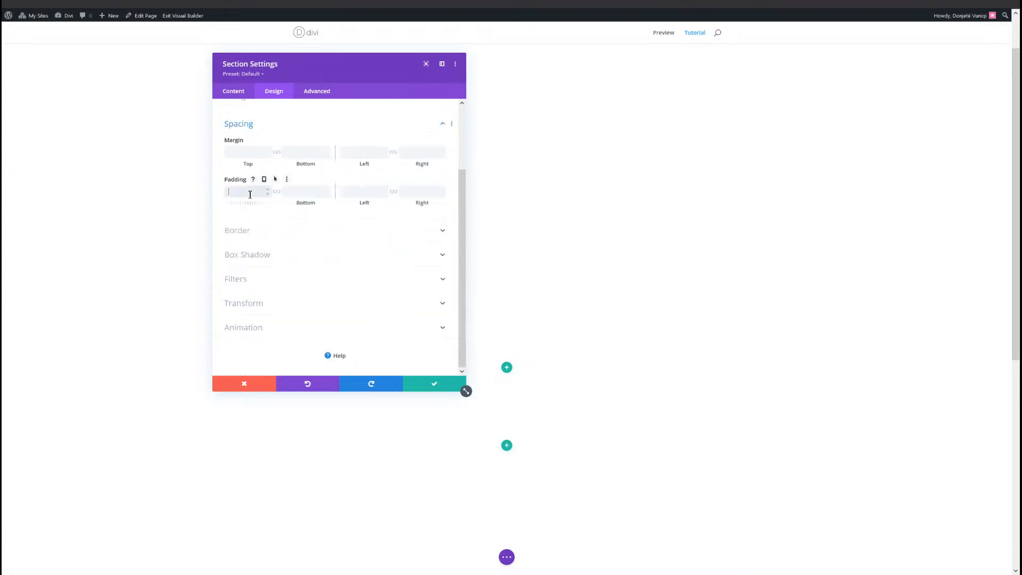
{"action": "type", "text": "10vh"}
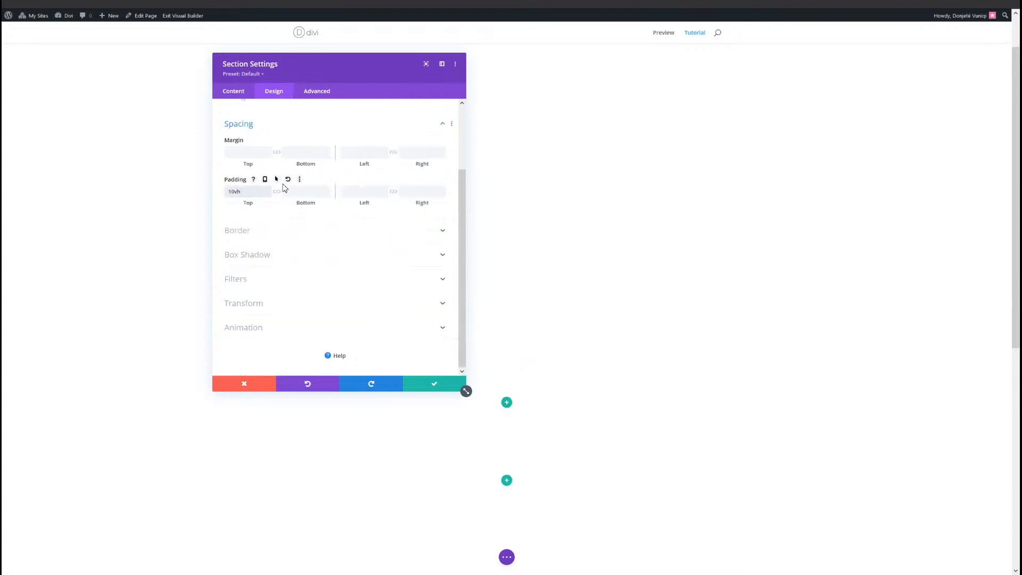
Set the middle section's vertical overflow to Auto in its visibility settings
{"action": "left_click", "coordinate": [310, 96]}
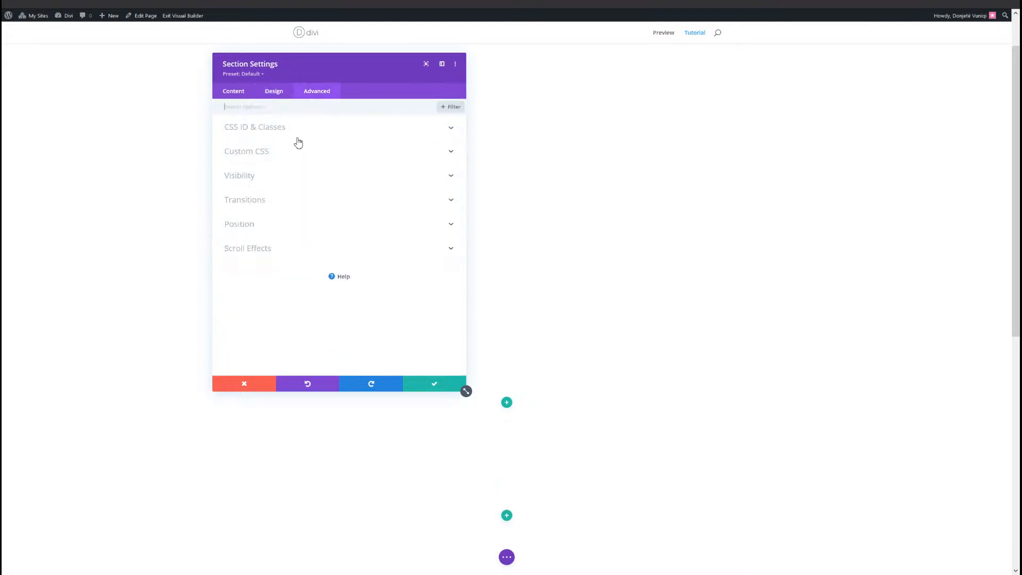
{"action": "left_click", "coordinate": [278, 177]}
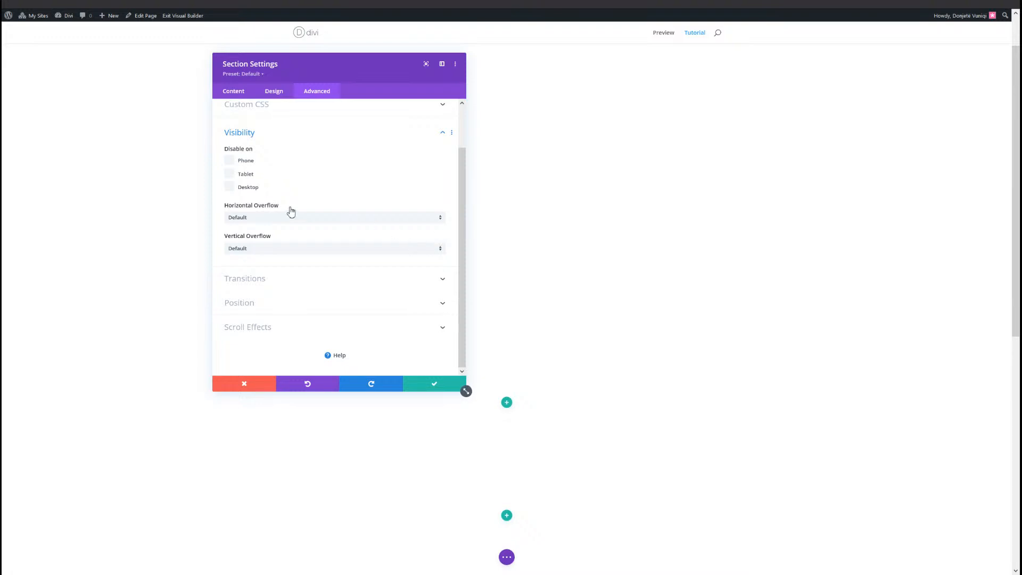
{"action": "left_click", "coordinate": [276, 251]}
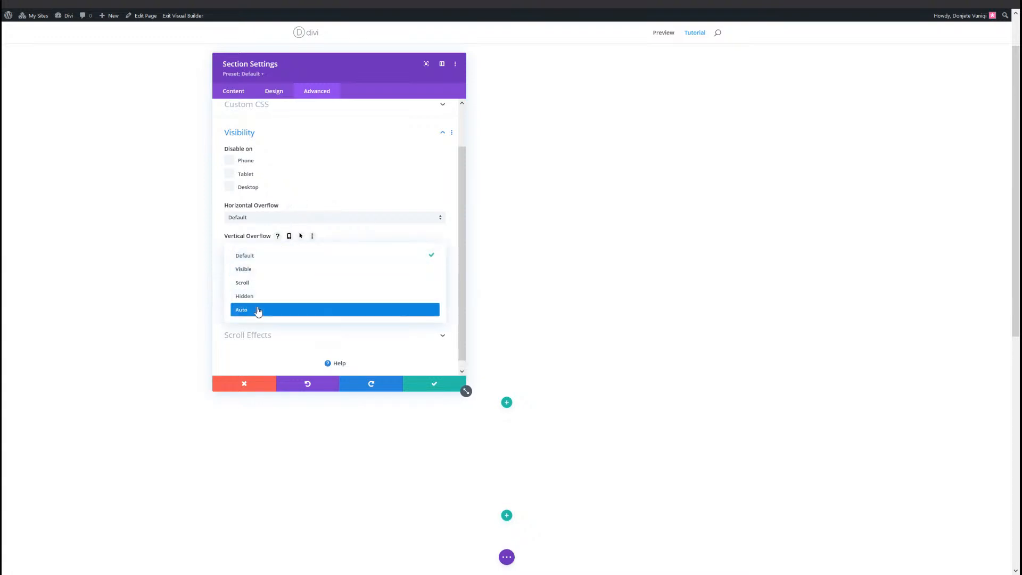
{"action": "left_click", "coordinate": [258, 310]}
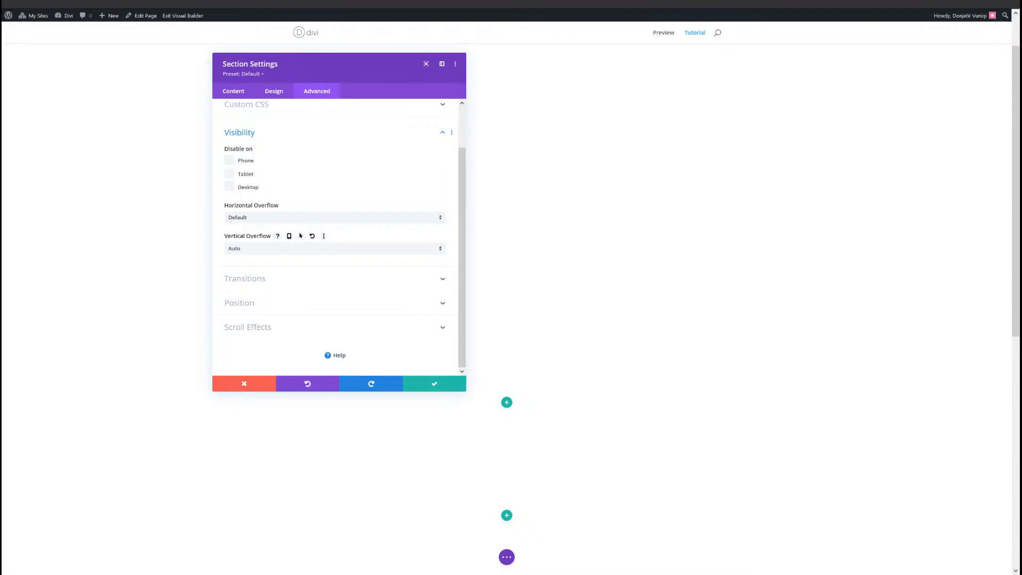
Save the section settings and insert a single-column row without a module in the middle section
{"action": "left_click", "coordinate": [461, 384]}
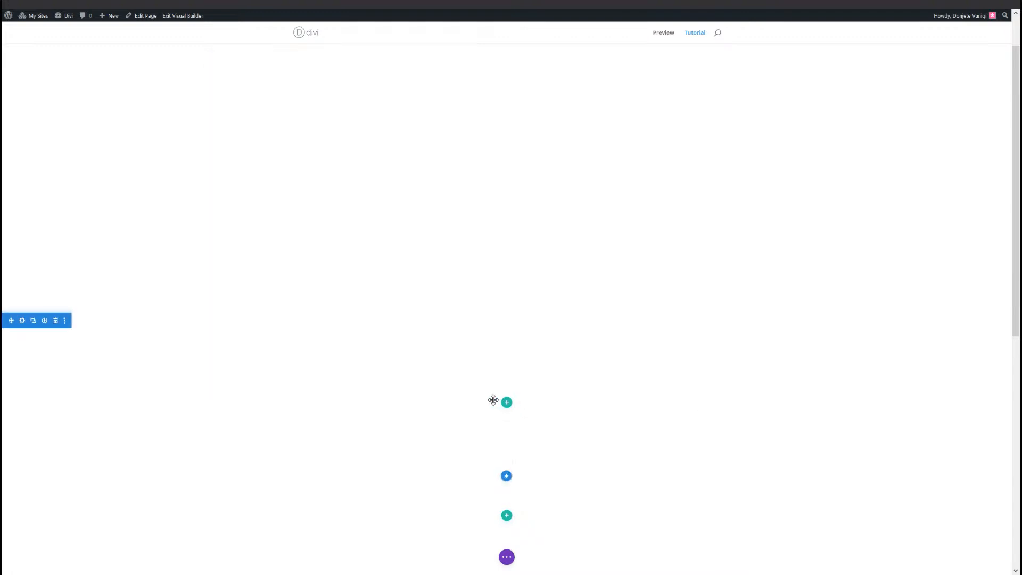
{"action": "left_click", "coordinate": [506, 402]}
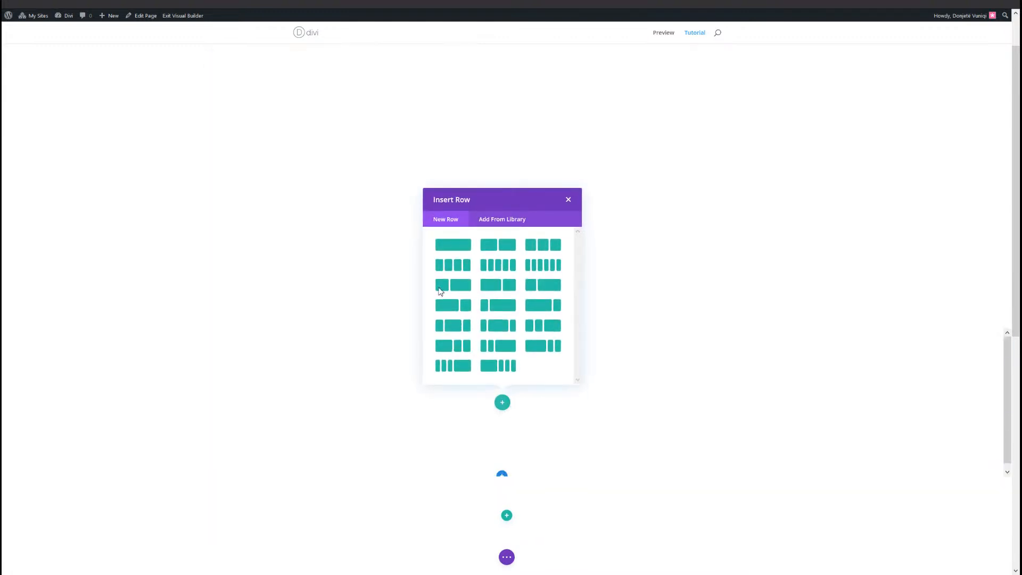
{"action": "left_click", "coordinate": [452, 253]}
{"action": "left_click", "coordinate": [382, 408]}
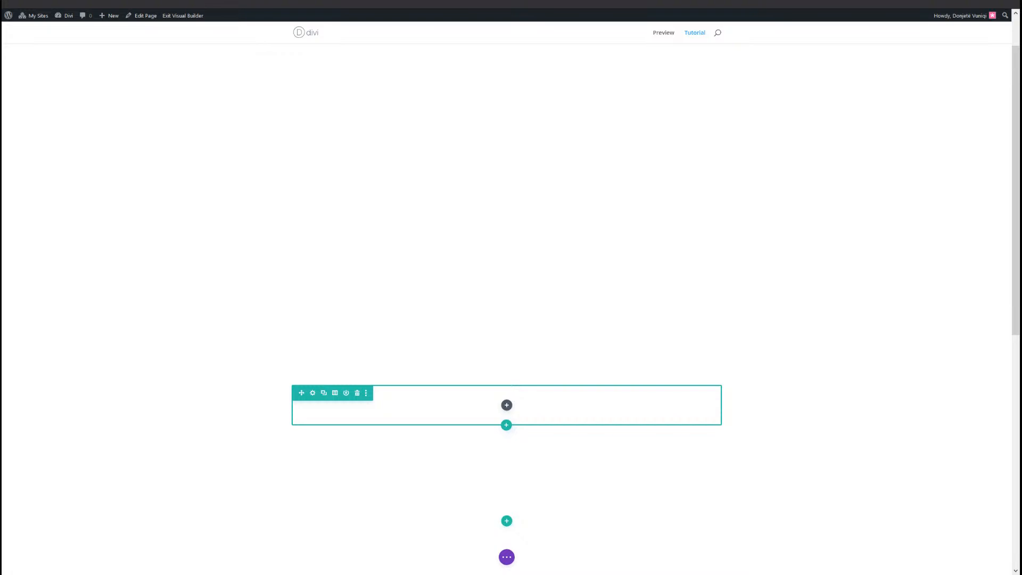
Give the new row the media library image business-02.jpg as its background image
{"action": "left_click", "coordinate": [312, 393]}
{"action": "left_click", "coordinate": [300, 250]}
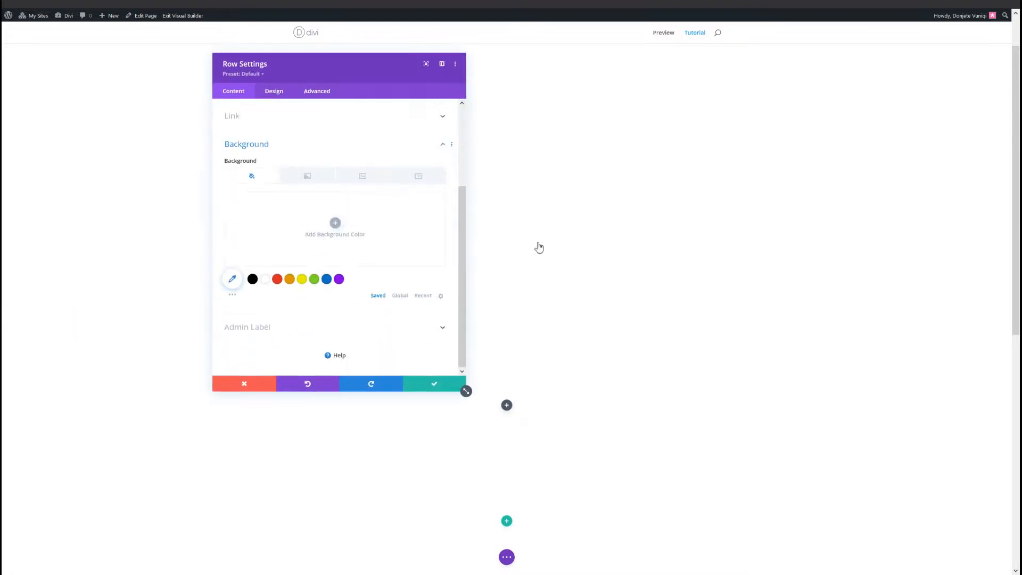
{"action": "left_click", "coordinate": [362, 177]}
{"action": "left_click", "coordinate": [334, 225]}
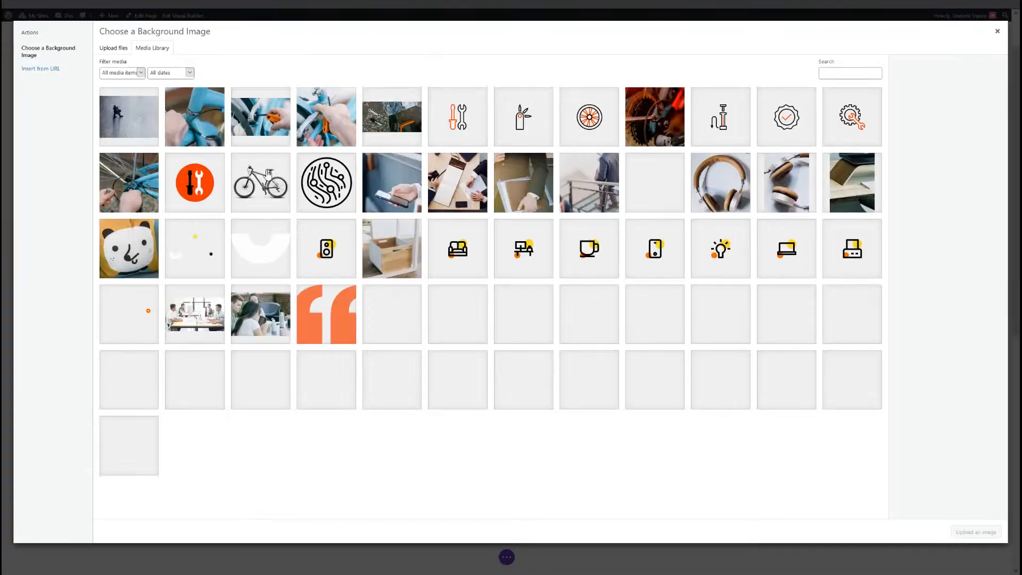
{"action": "left_click", "coordinate": [133, 128]}
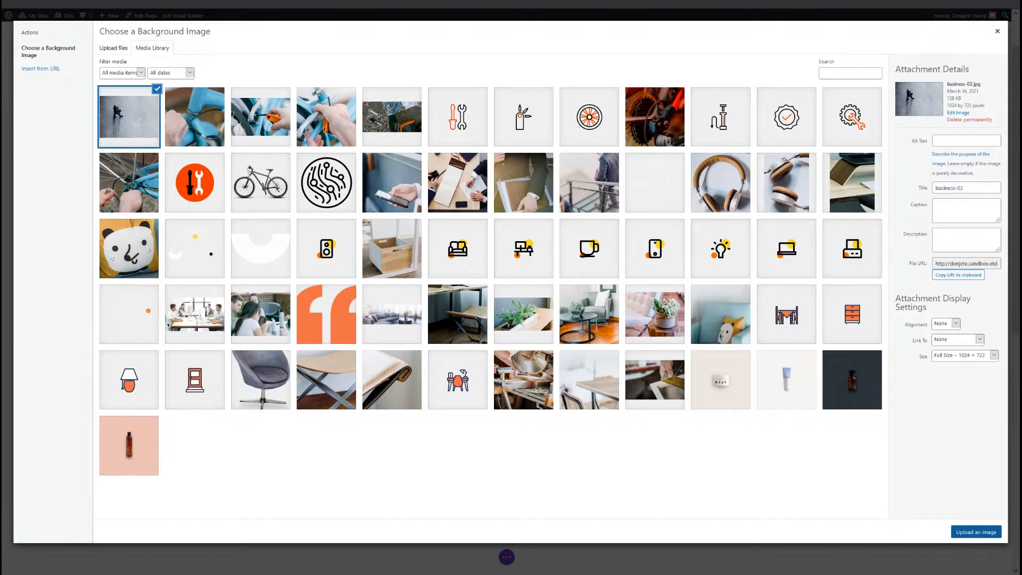
{"action": "left_click", "coordinate": [968, 534]}
{"action": "scroll", "coordinate": [238, 291], "scroll_direction": "down", "scroll_amount": 2}
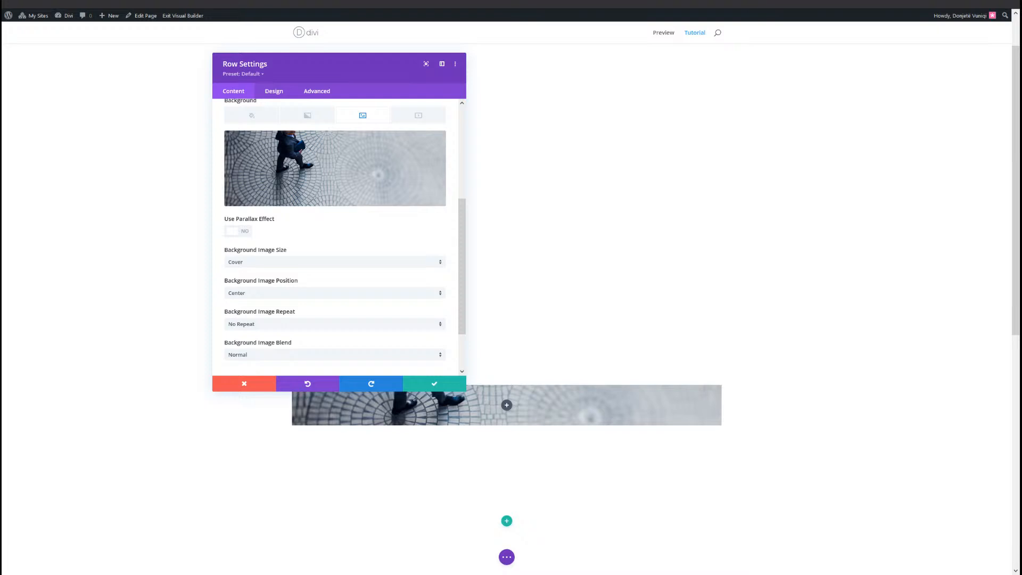
Enable a custom gutter width for the row and set it to 1
{"action": "left_click", "coordinate": [275, 92]}
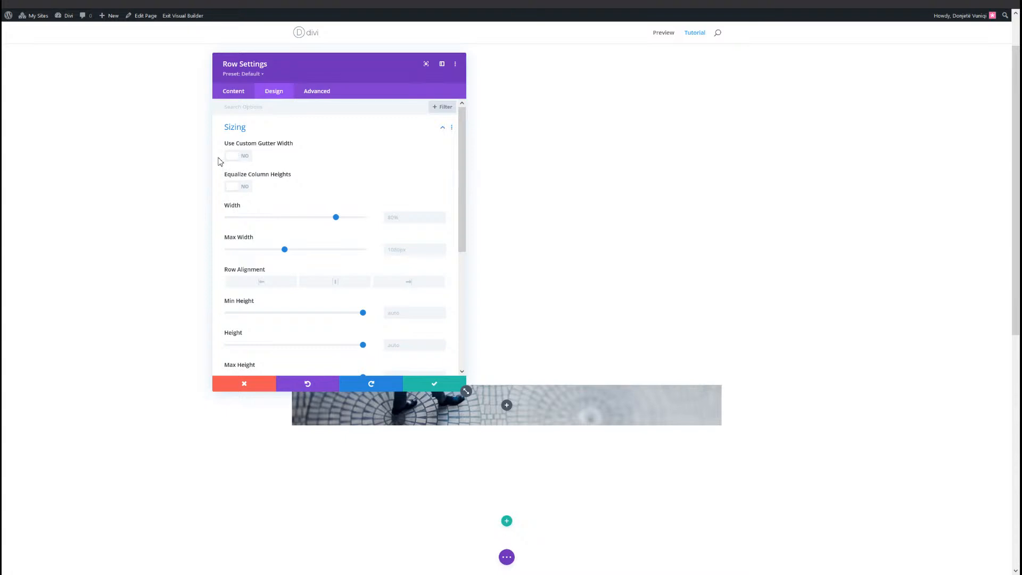
{"action": "left_click", "coordinate": [244, 162]}
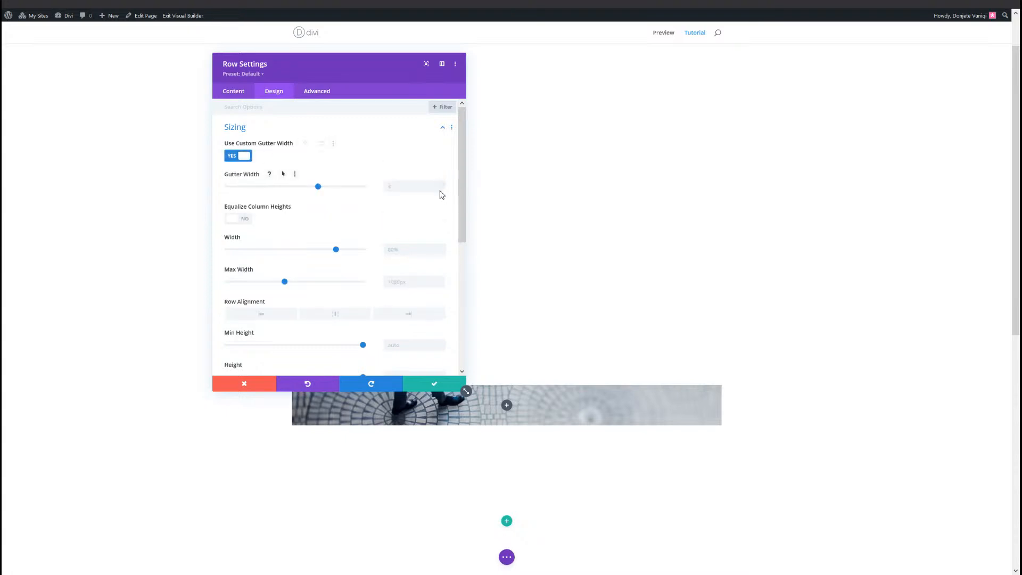
{"action": "left_click", "coordinate": [442, 189]}
{"action": "left_click", "coordinate": [442, 189]}
Set the row's width responsively to 70% on desktop and 80% on tablet
{"action": "left_click", "coordinate": [259, 238]}
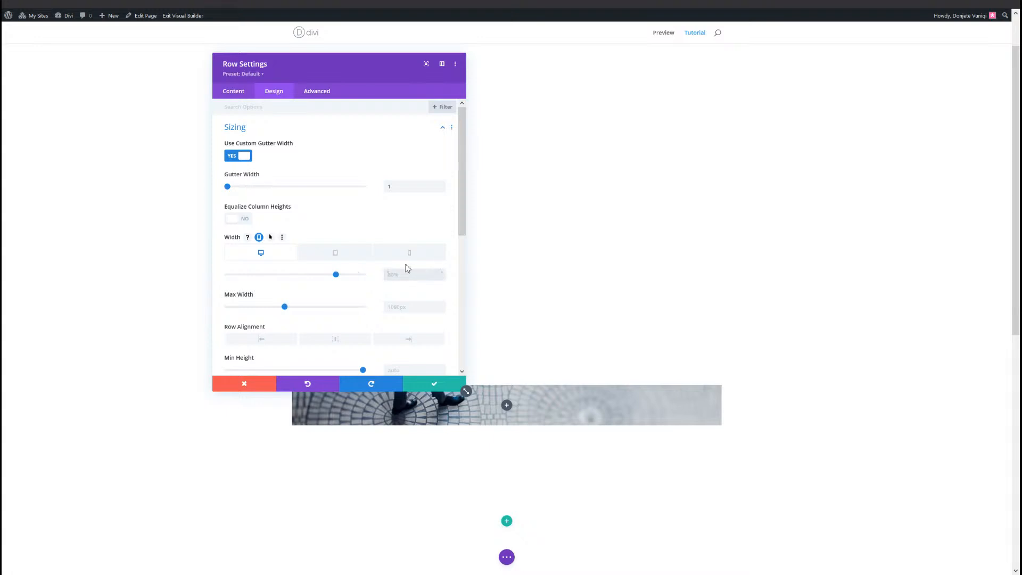
{"action": "type", "text": "70%"}
{"action": "left_click", "coordinate": [345, 257]}
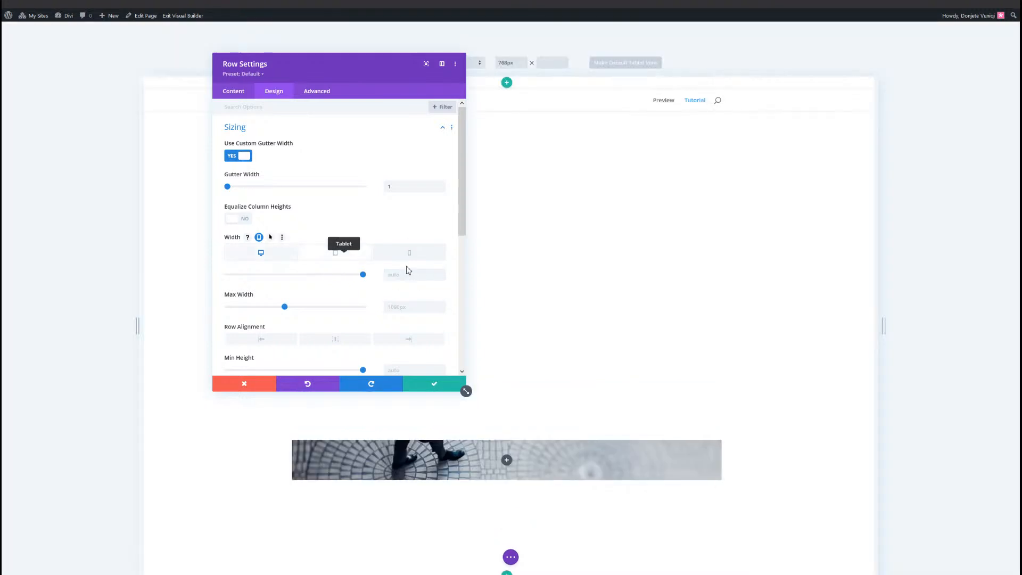
{"action": "left_click", "coordinate": [401, 276]}
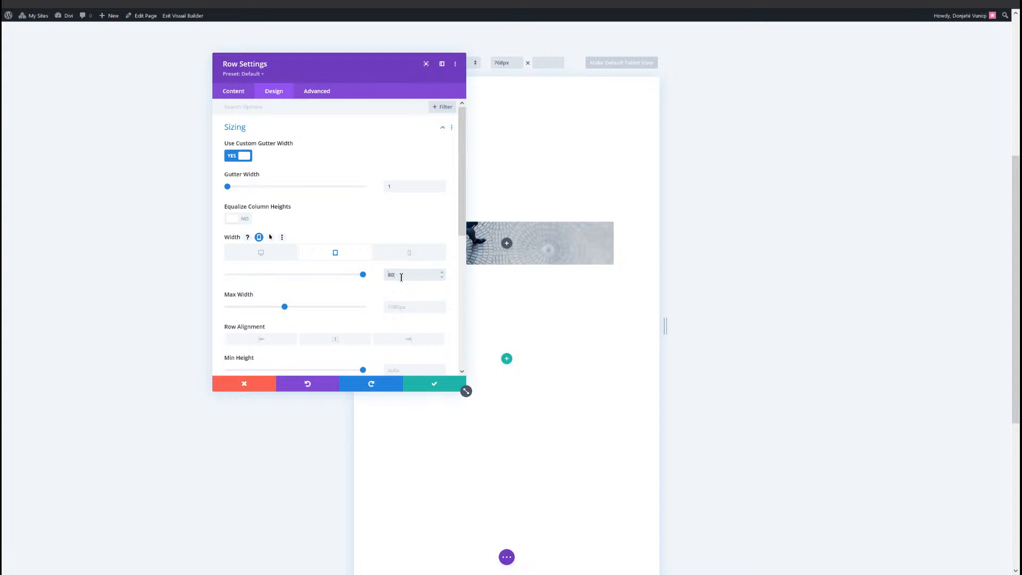
{"action": "left_click", "coordinate": [409, 252]}
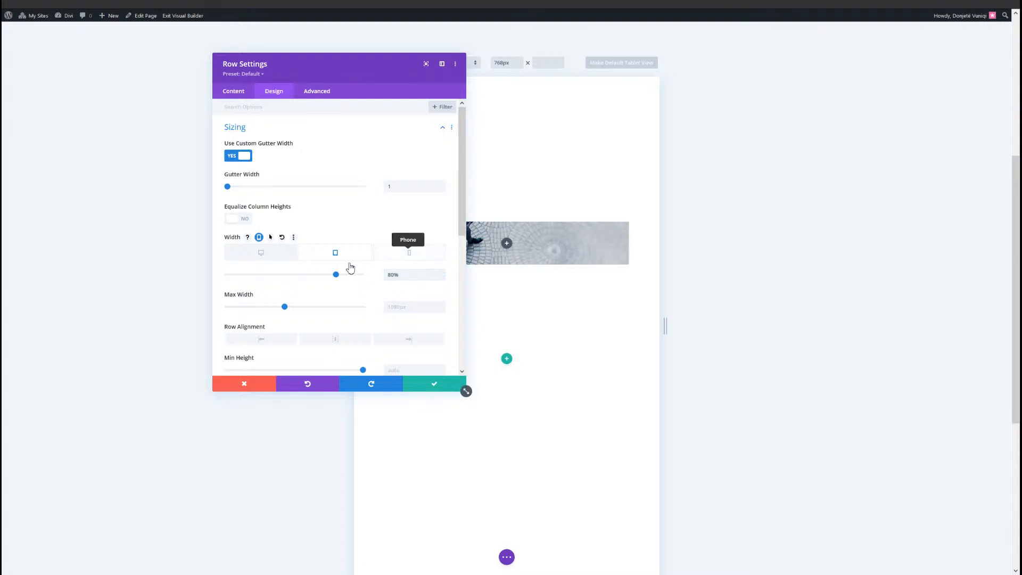
{"action": "left_click", "coordinate": [268, 262]}
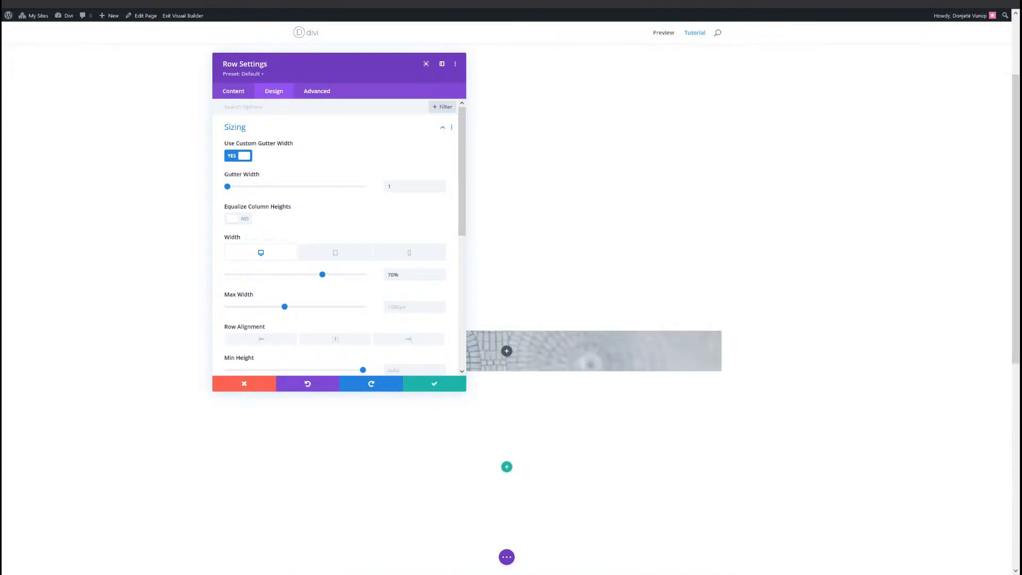
Set the row's top padding to 30vh on desktop and 20vh on tablet, and its desktop bottom padding to 0px
{"action": "scroll", "coordinate": [283, 278], "scroll_direction": "down", "scroll_amount": 3}
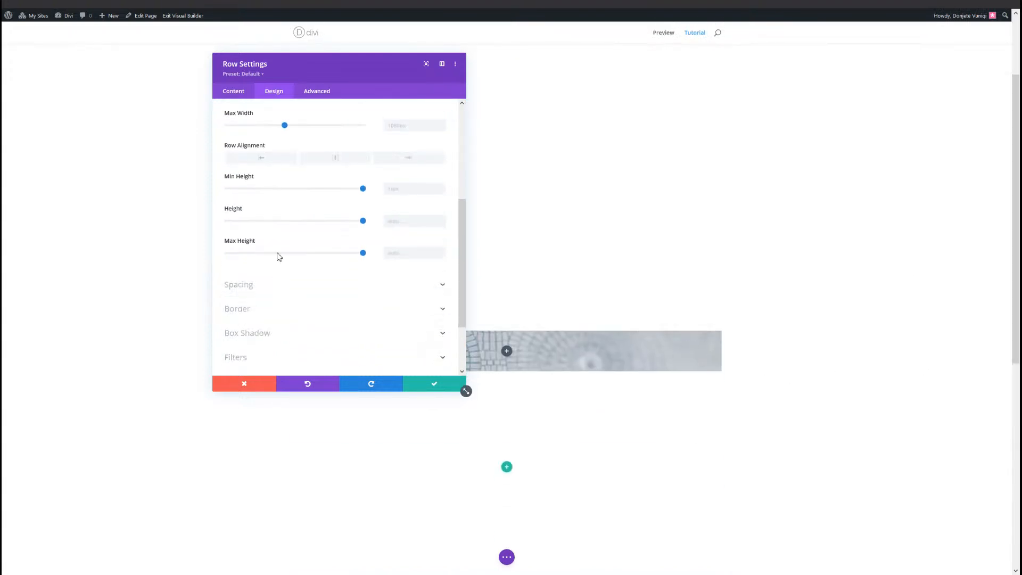
{"action": "left_click", "coordinate": [264, 284]}
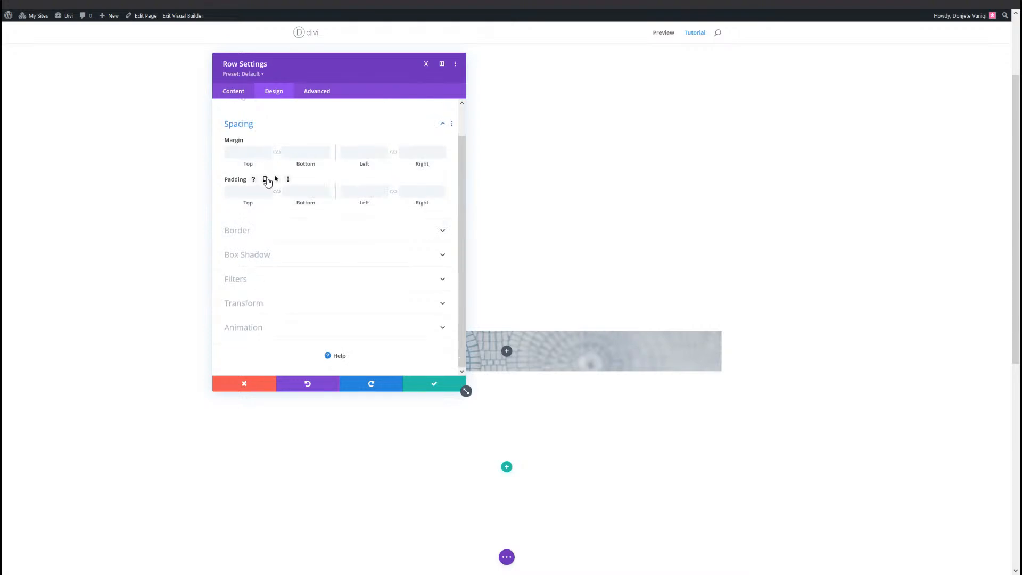
{"action": "left_click", "coordinate": [263, 179]}
{"action": "left_click", "coordinate": [257, 215]}
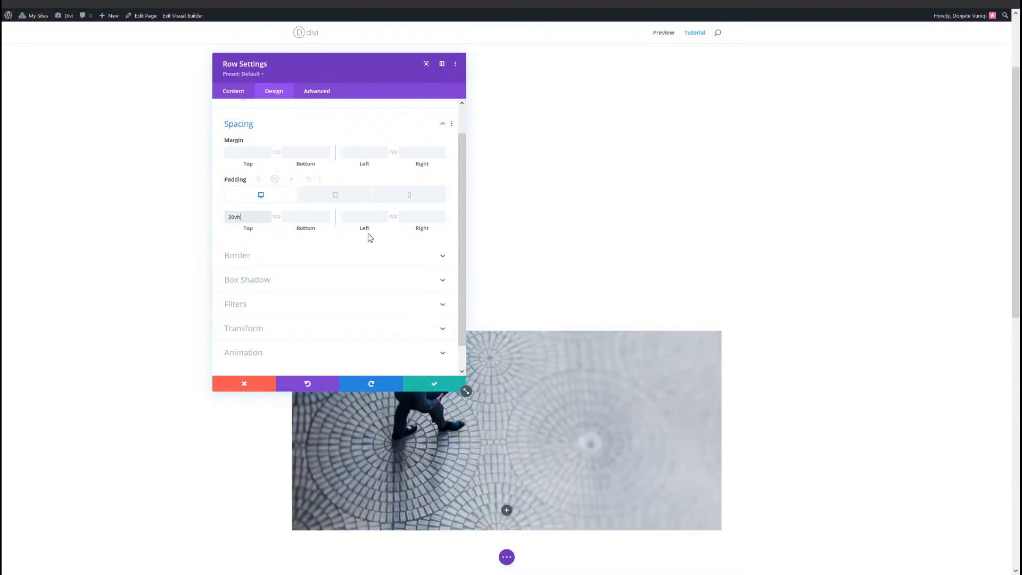
{"action": "left_click", "coordinate": [343, 198]}
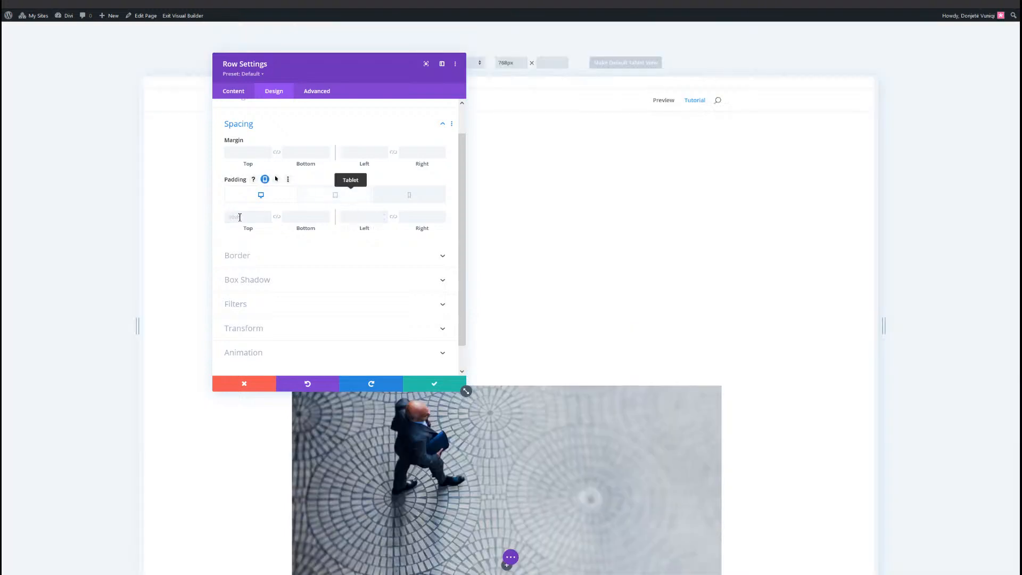
{"action": "left_click", "coordinate": [240, 217]}
{"action": "type", "text": "20vh"}
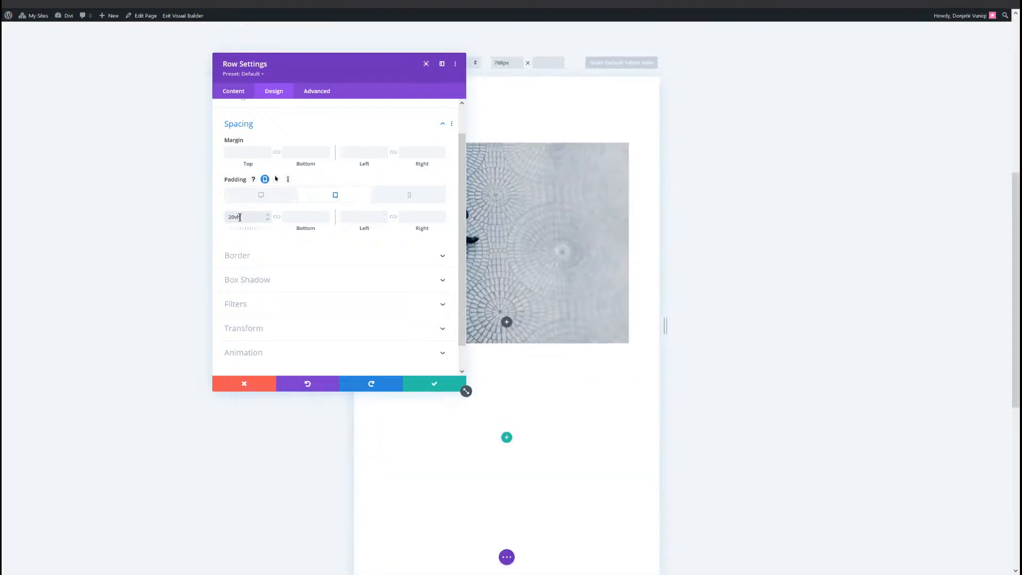
{"action": "left_click", "coordinate": [288, 206]}
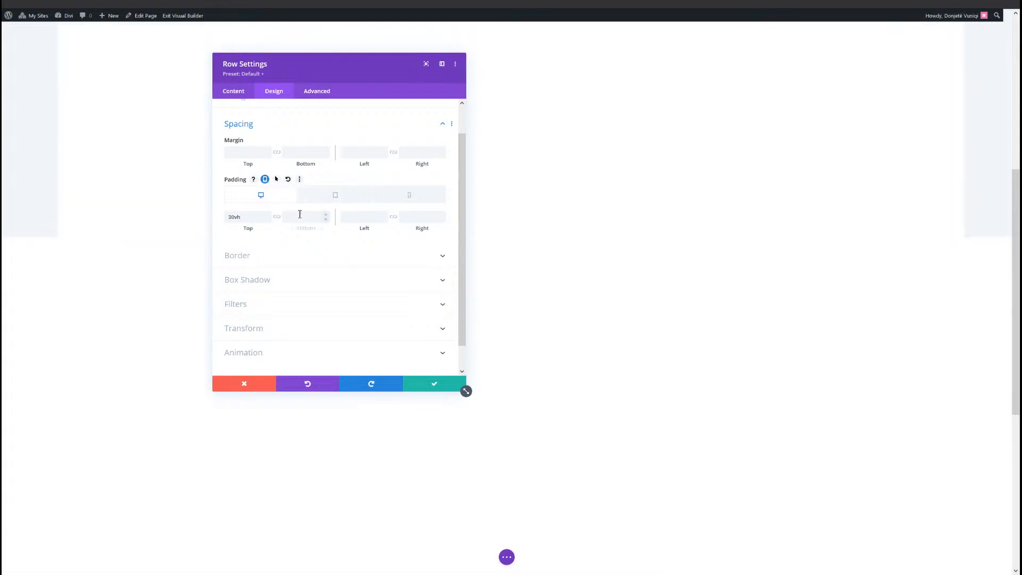
{"action": "left_click", "coordinate": [300, 220]}
{"action": "type", "text": "0px"}
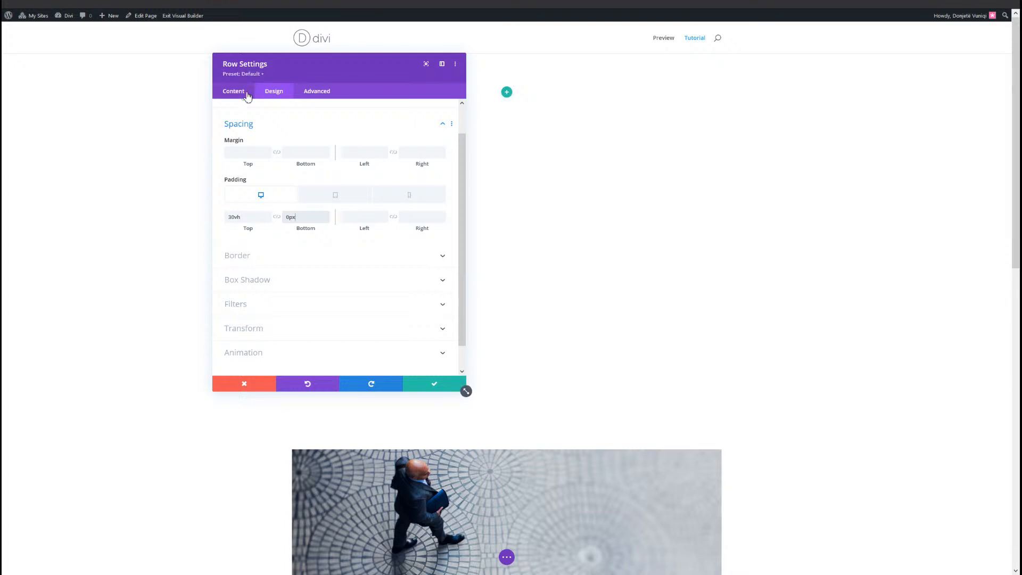
Give the row's column a white background color
{"action": "left_click", "coordinate": [245, 94]}
{"action": "left_click", "coordinate": [231, 165]}
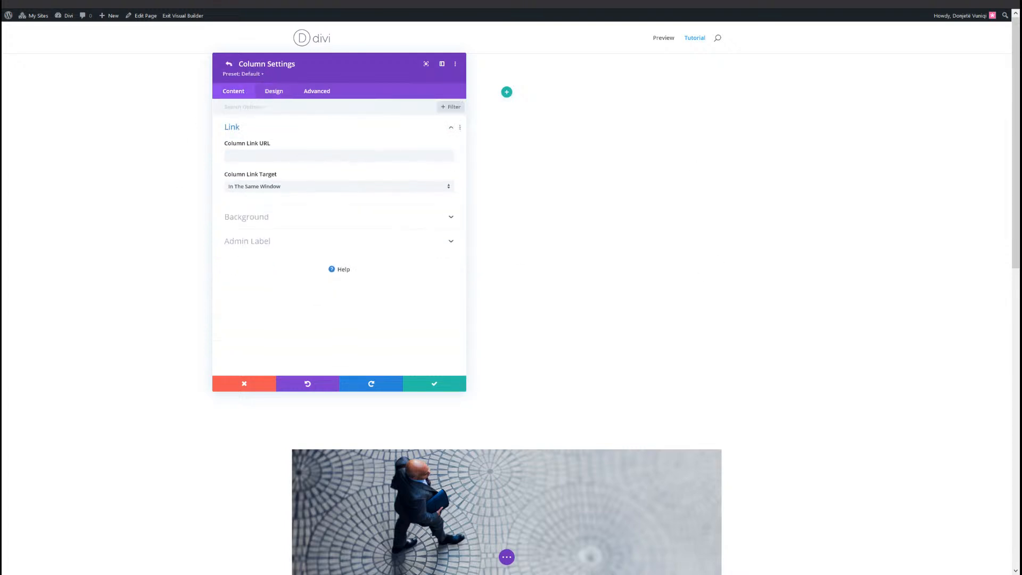
{"action": "left_click", "coordinate": [287, 218]}
{"action": "scroll", "coordinate": [782, 242], "scroll_direction": "down", "scroll_amount": 3}
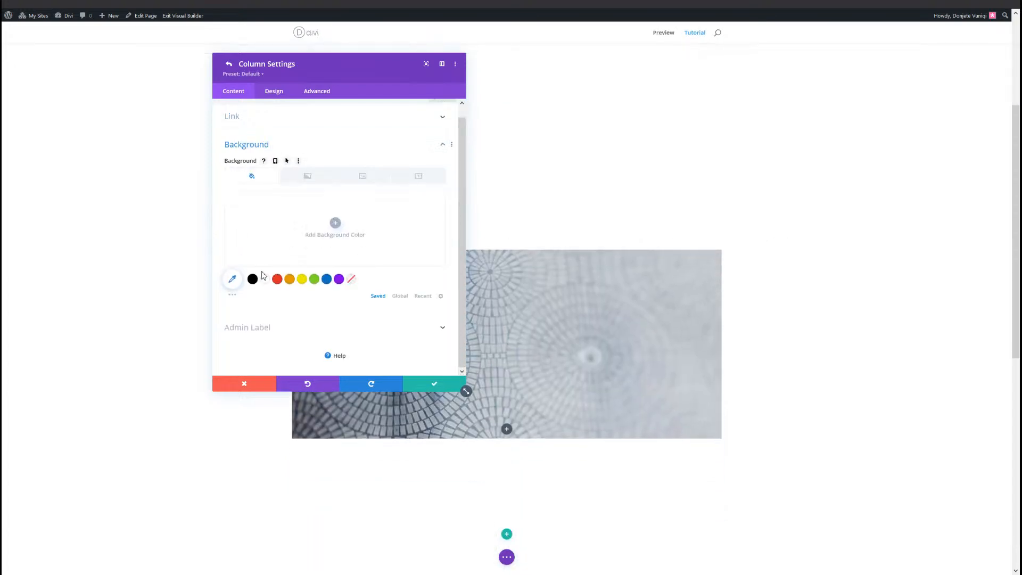
{"action": "left_click", "coordinate": [264, 282]}
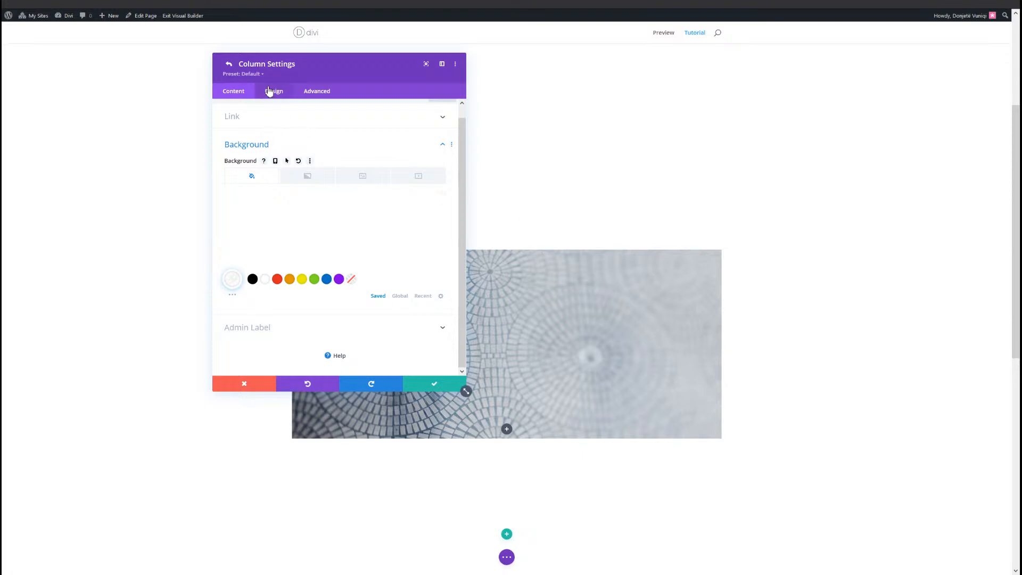
Set the column's padding to 5% on all four sides, linking top with bottom and left with right
{"action": "left_click", "coordinate": [271, 91]}
{"action": "left_click", "coordinate": [261, 132]}
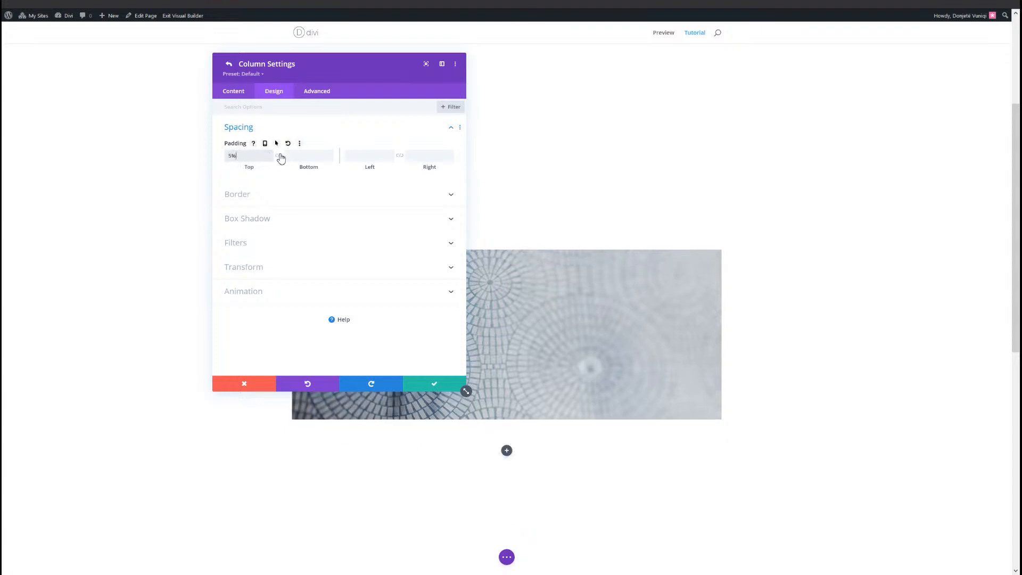
{"action": "left_click", "coordinate": [279, 155]}
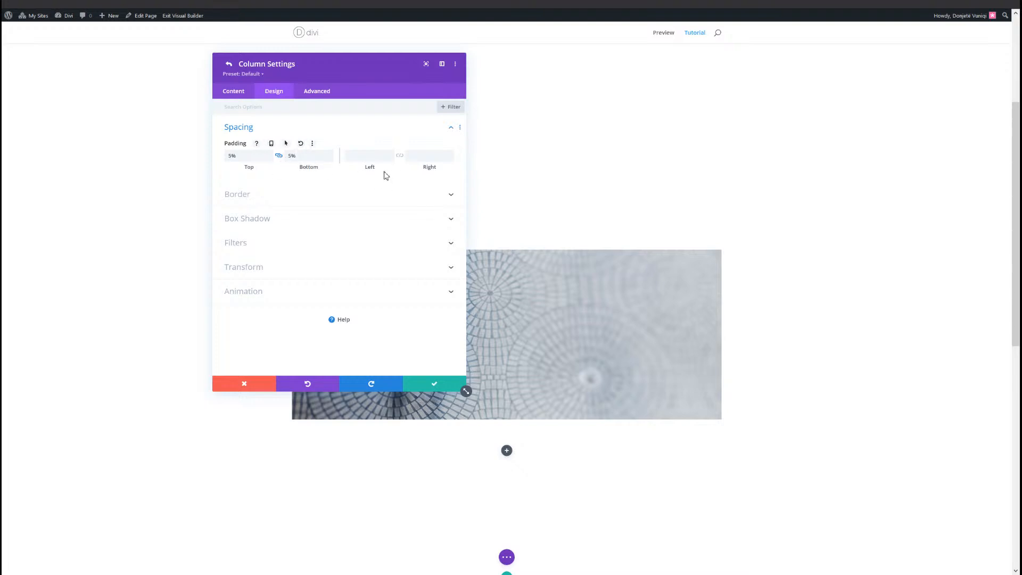
{"action": "left_click", "coordinate": [374, 157]}
{"action": "type", "text": "5"}
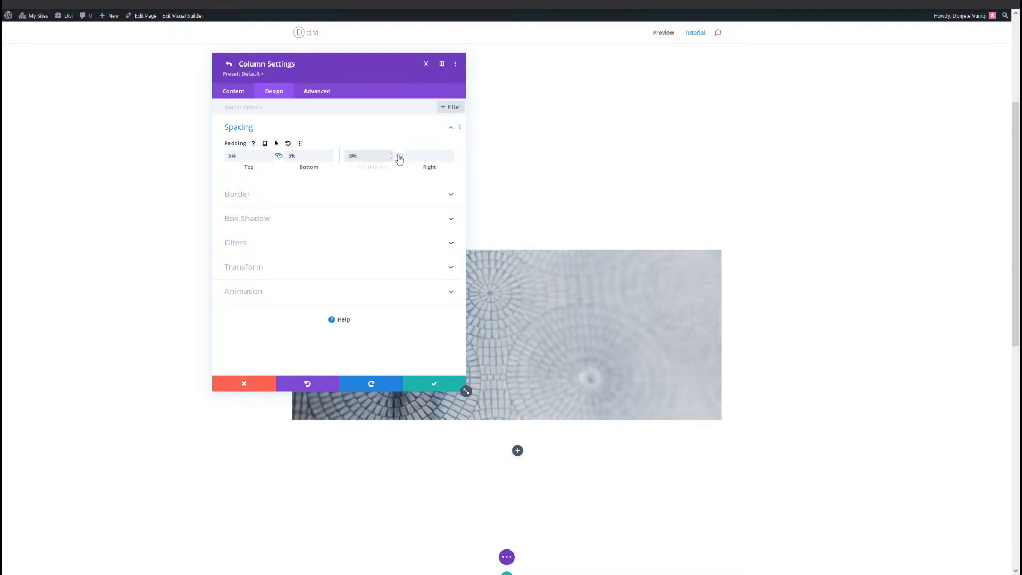
{"action": "left_click", "coordinate": [400, 155]}
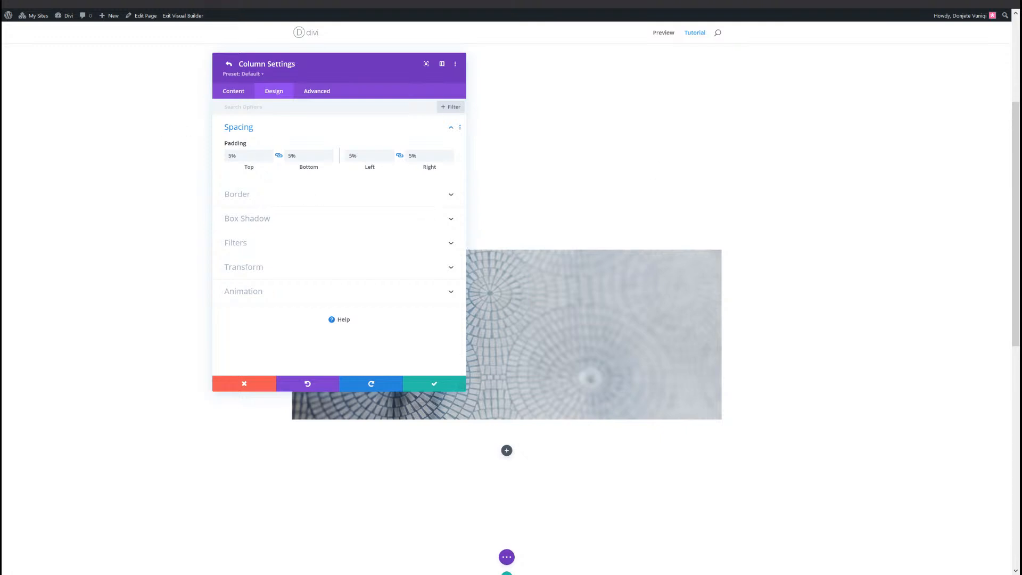
Add a 1px black border around the column
{"action": "left_click", "coordinate": [278, 195]}
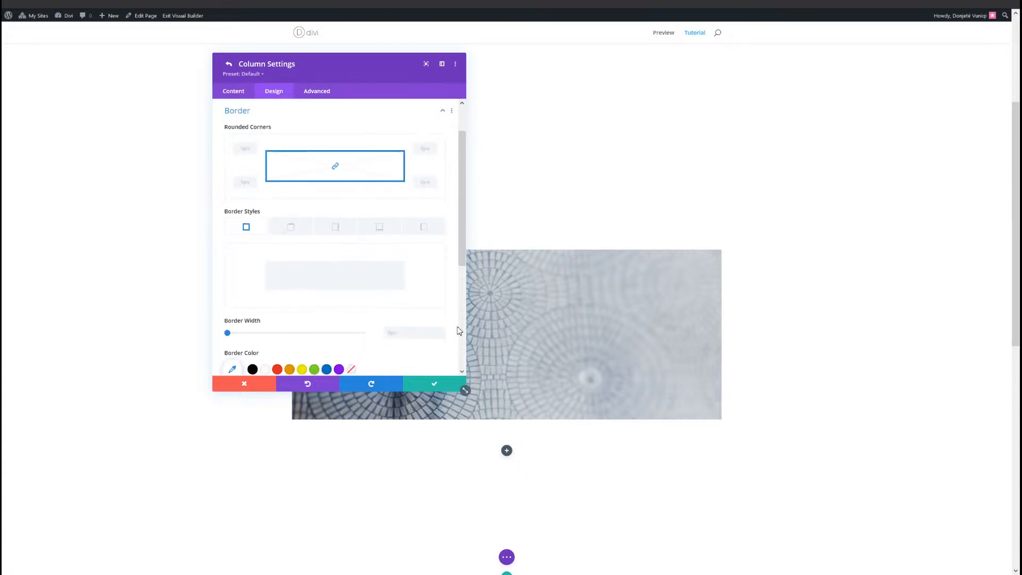
{"action": "left_click", "coordinate": [444, 332]}
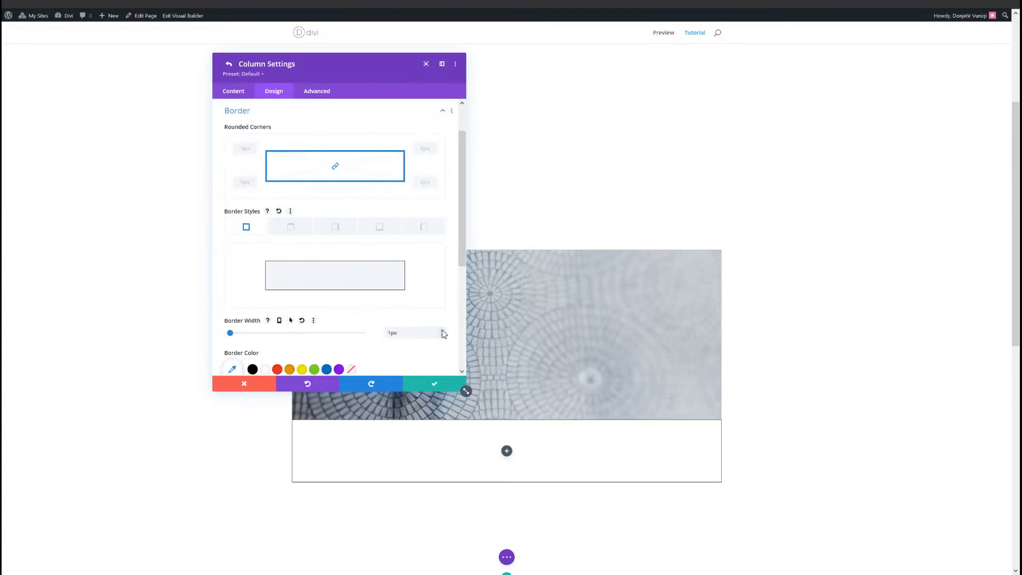
{"action": "left_click", "coordinate": [252, 369]}
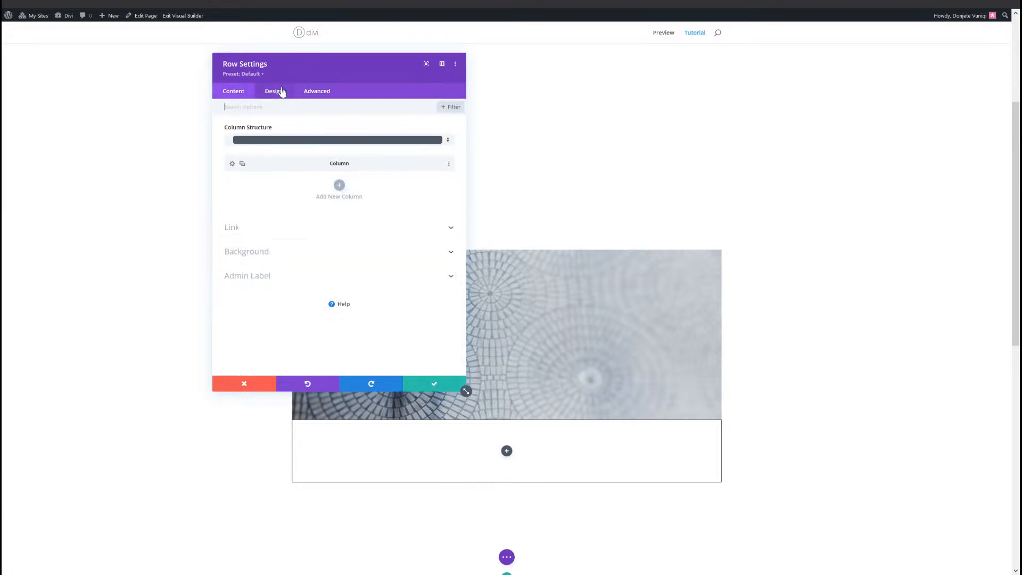
Set the row's maximum width to 100% in its sizing settings and save the row
{"action": "left_click", "coordinate": [273, 91]}
{"action": "left_click", "coordinate": [249, 133]}
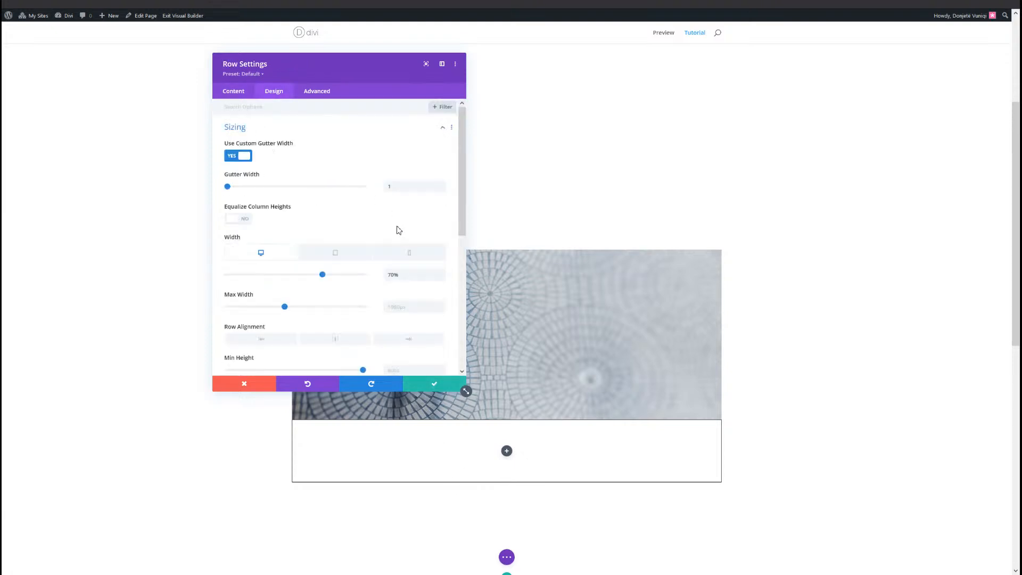
{"action": "left_click", "coordinate": [410, 305]}
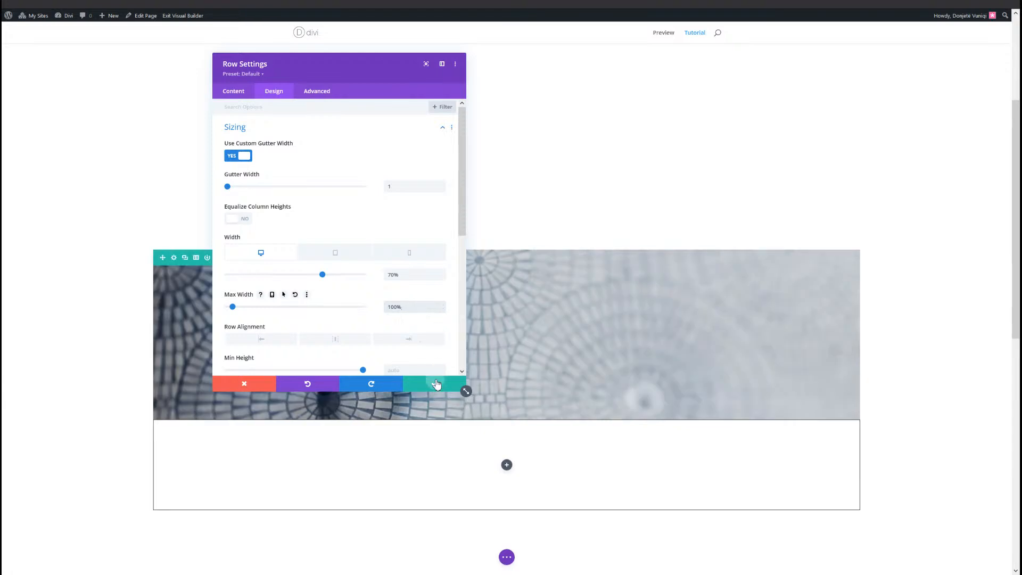
{"action": "left_click", "coordinate": [433, 383]}
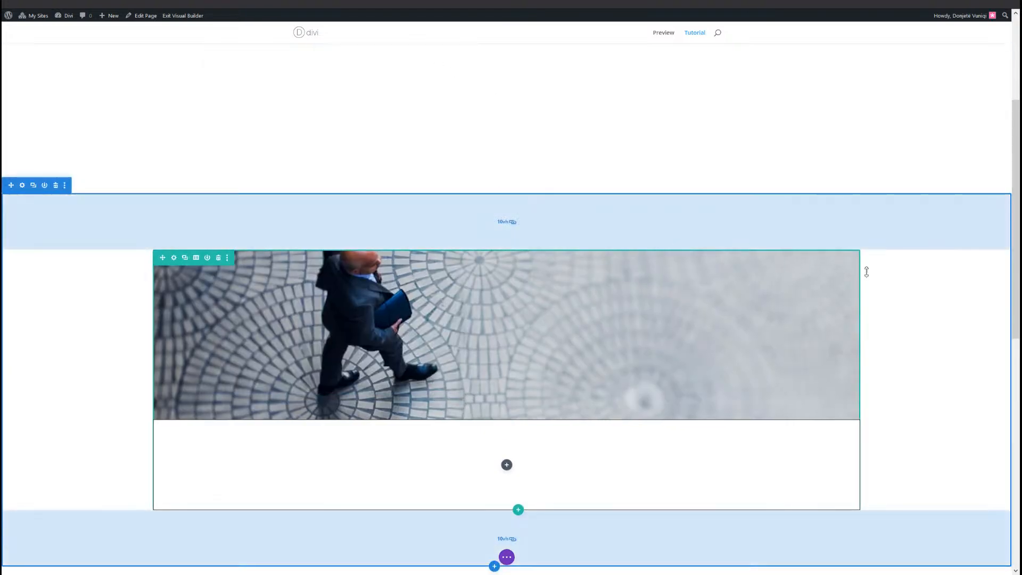
Save the page
{"action": "scroll", "coordinate": [639, 261], "scroll_direction": "down", "scroll_amount": 2}
{"action": "left_click", "coordinate": [508, 557]}
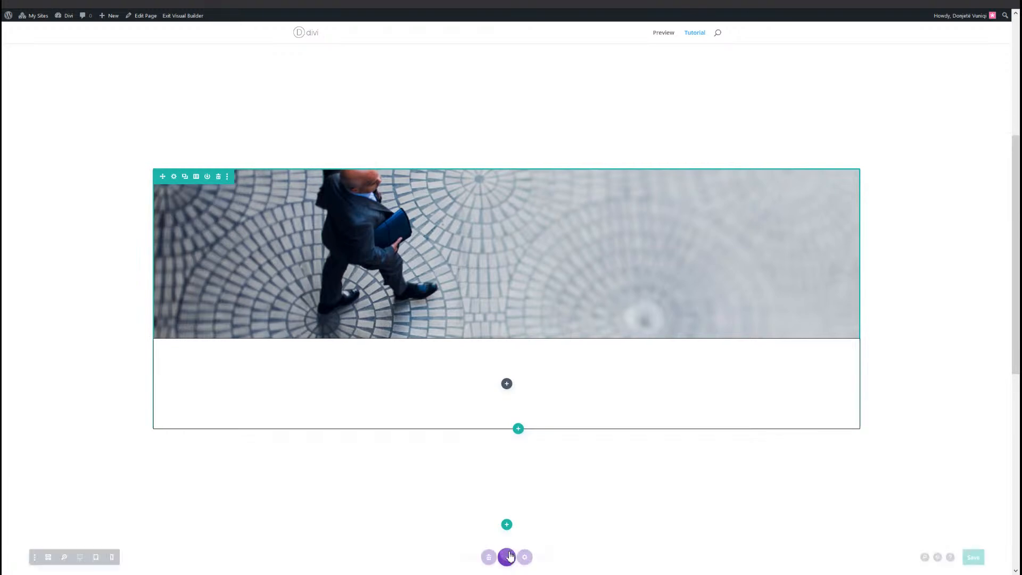
{"action": "left_click", "coordinate": [988, 557]}
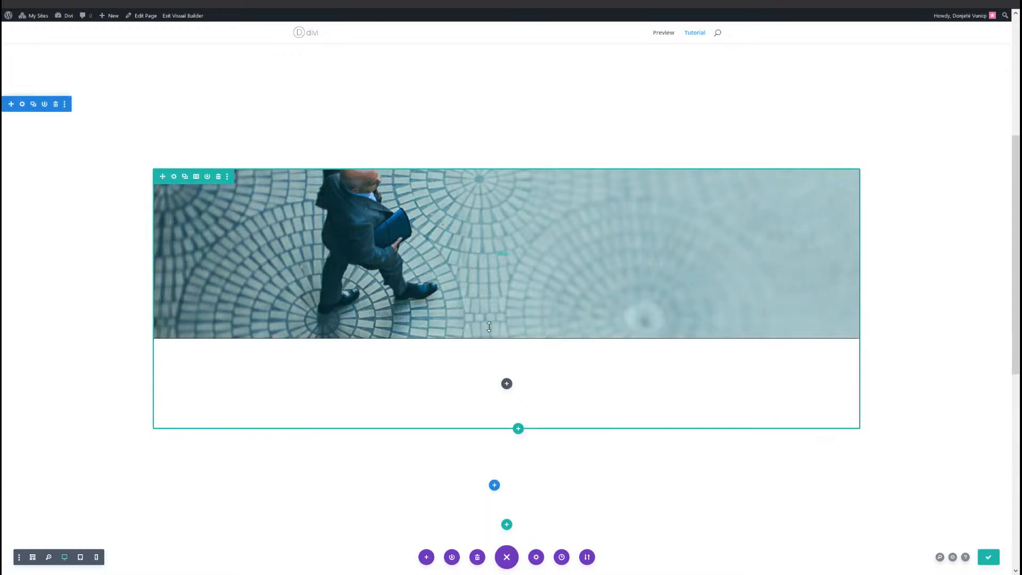
Insert a text module in the empty column below the image and set its content to "Subtitle" as Heading 4
{"action": "left_click", "coordinate": [506, 384]}
{"action": "type", "text": "text"}
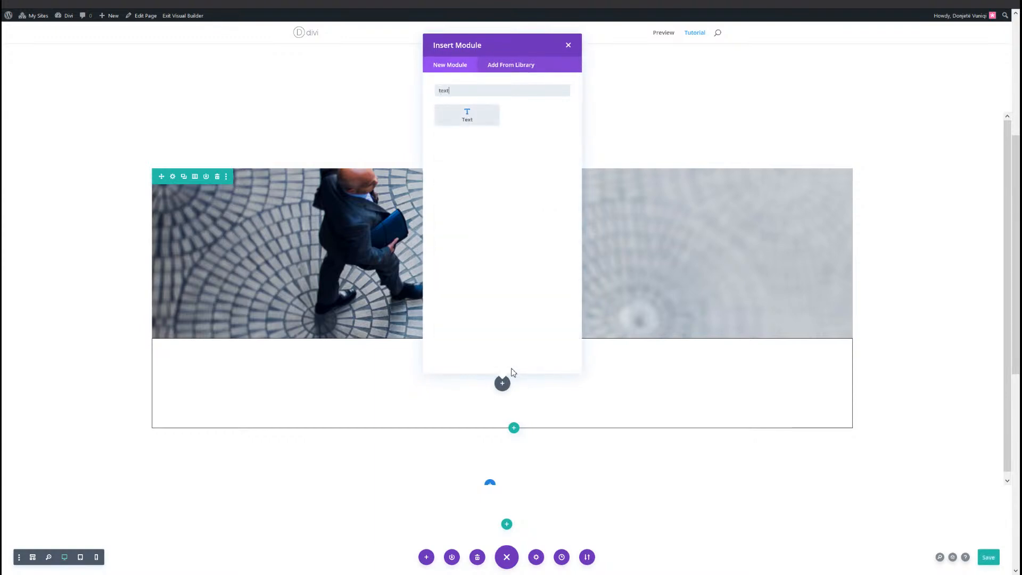
{"action": "key", "text": "Return"}
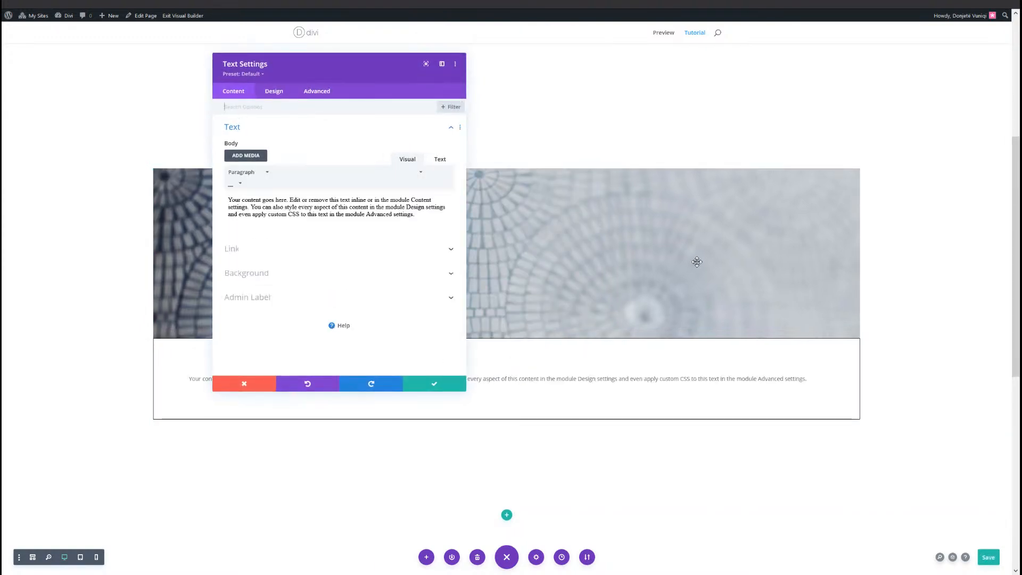
{"action": "left_click", "coordinate": [390, 232]}
{"action": "key", "text": "ctrl+a"}
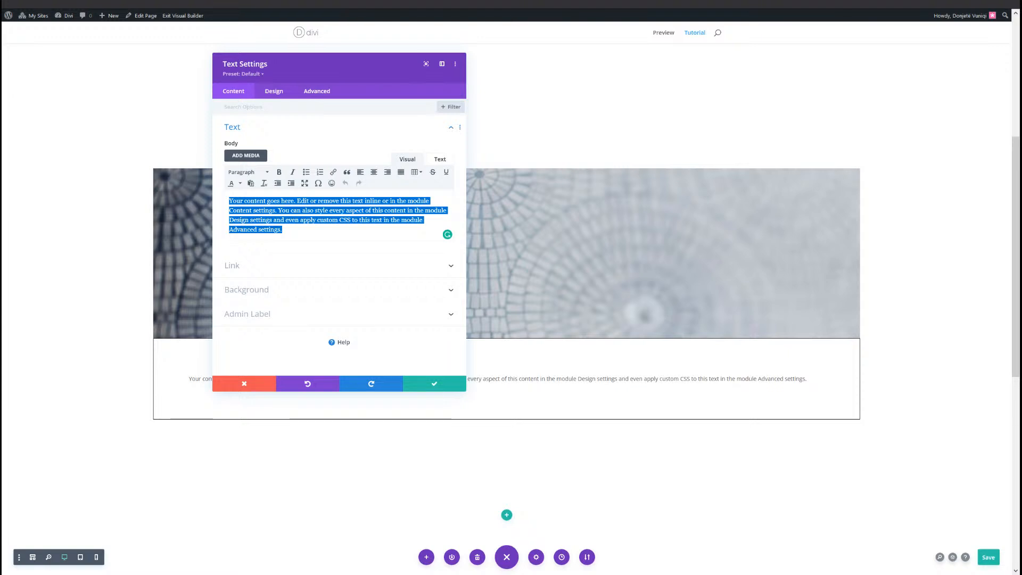
{"action": "type", "text": "Subtitle"}
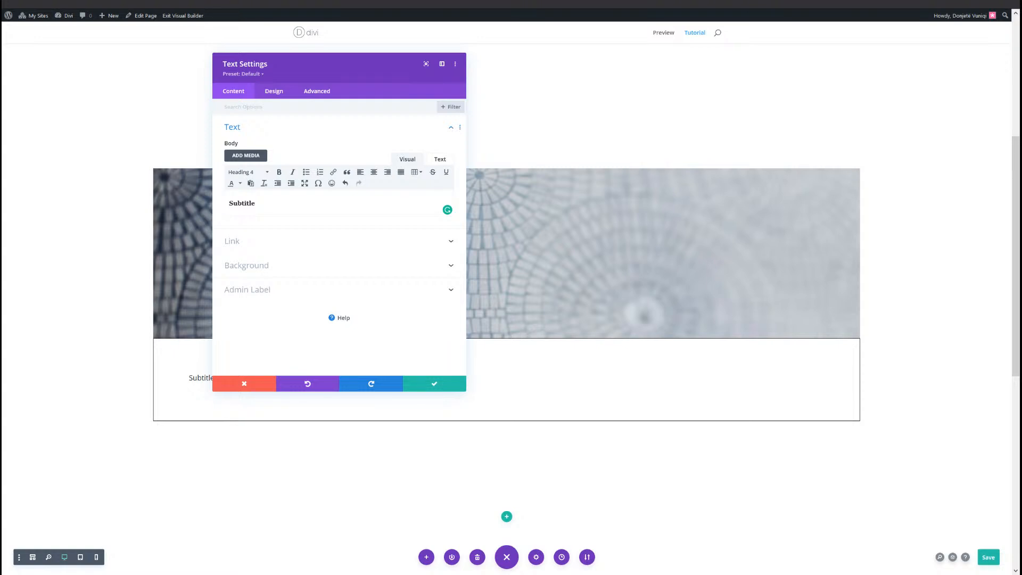
Paste the copied Heading 4 styles (Source Code Pro, 1.2vw, 1px letter spacing) onto the subtitle and save the module
{"action": "left_click", "coordinate": [274, 91]}
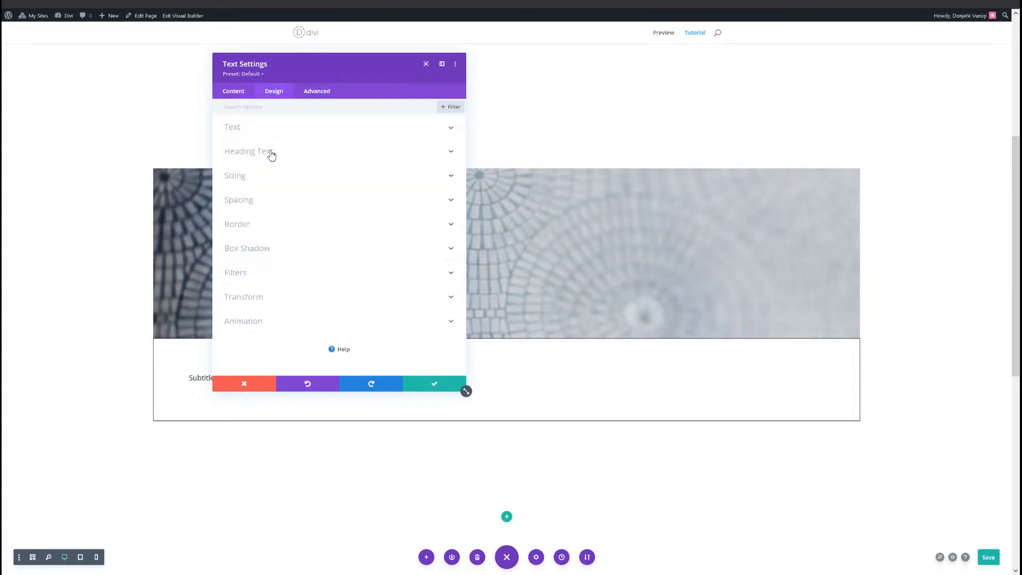
{"action": "left_click", "coordinate": [271, 152]}
{"action": "right_click", "coordinate": [353, 131]}
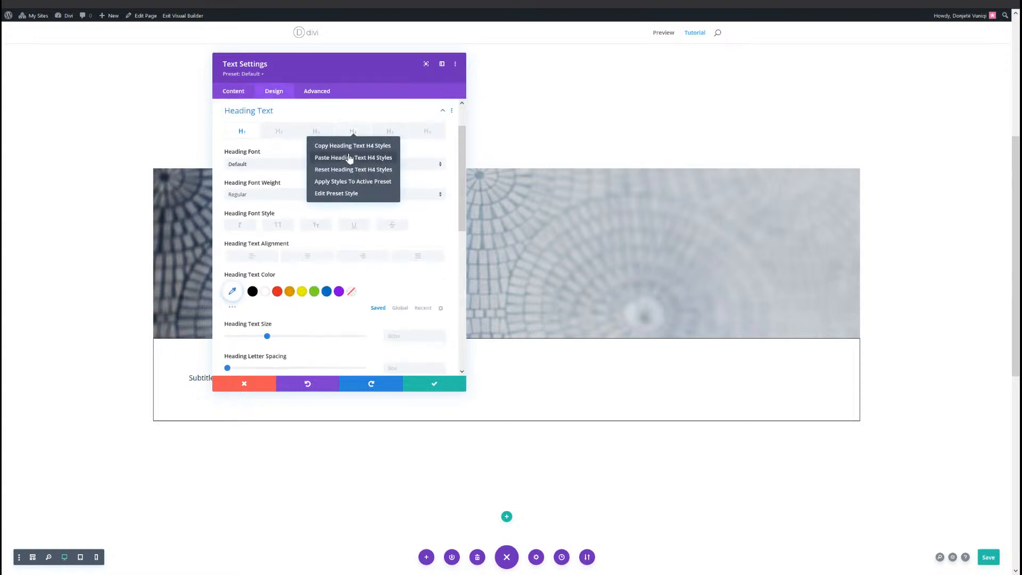
{"action": "left_click", "coordinate": [349, 158]}
{"action": "left_click", "coordinate": [349, 132]}
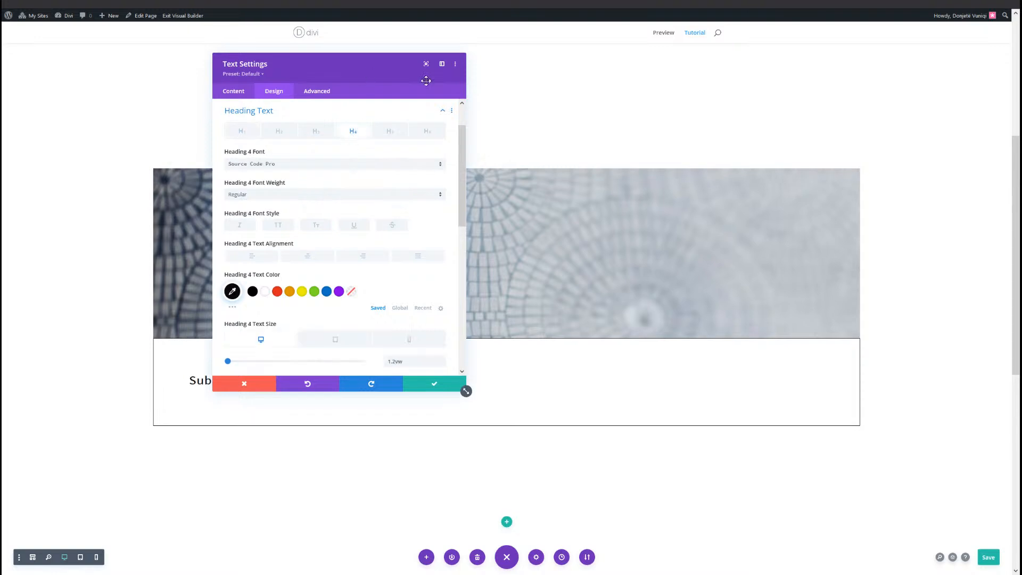
{"action": "left_click_drag", "start_coordinate": [425, 81], "coordinate": [524, 98]}
{"action": "scroll", "coordinate": [497, 267], "scroll_direction": "down", "scroll_amount": 1}
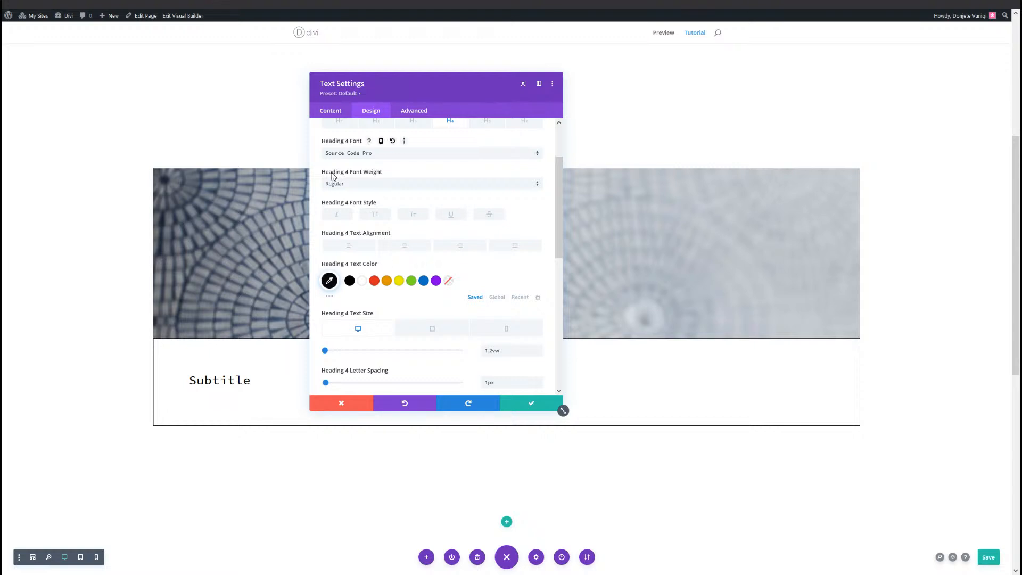
{"action": "scroll", "coordinate": [352, 270], "scroll_direction": "down", "scroll_amount": 1}
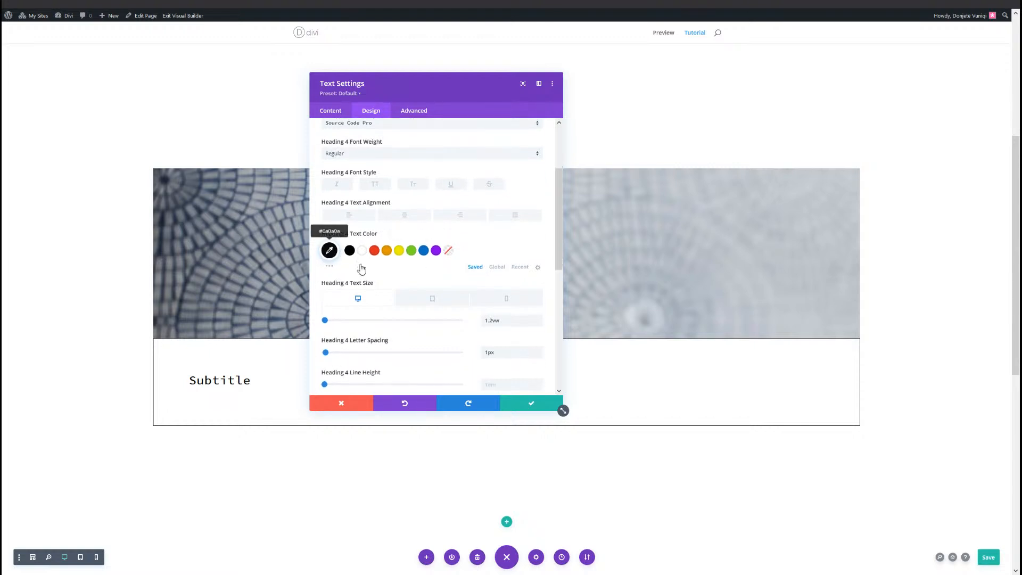
{"action": "scroll", "coordinate": [362, 269], "scroll_direction": "down", "scroll_amount": 1}
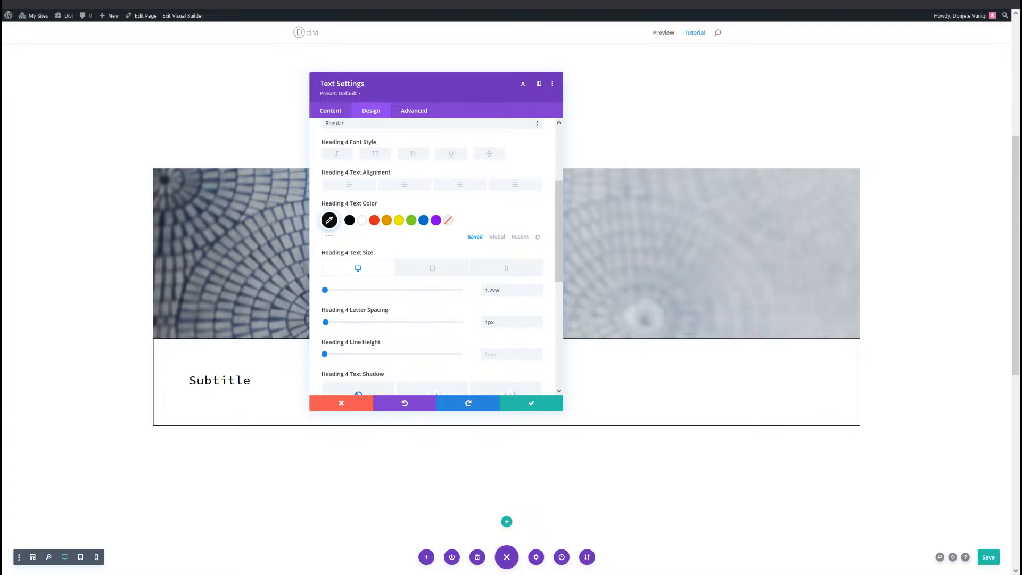
{"action": "double_click", "coordinate": [510, 322]}
{"action": "left_click", "coordinate": [558, 406]}
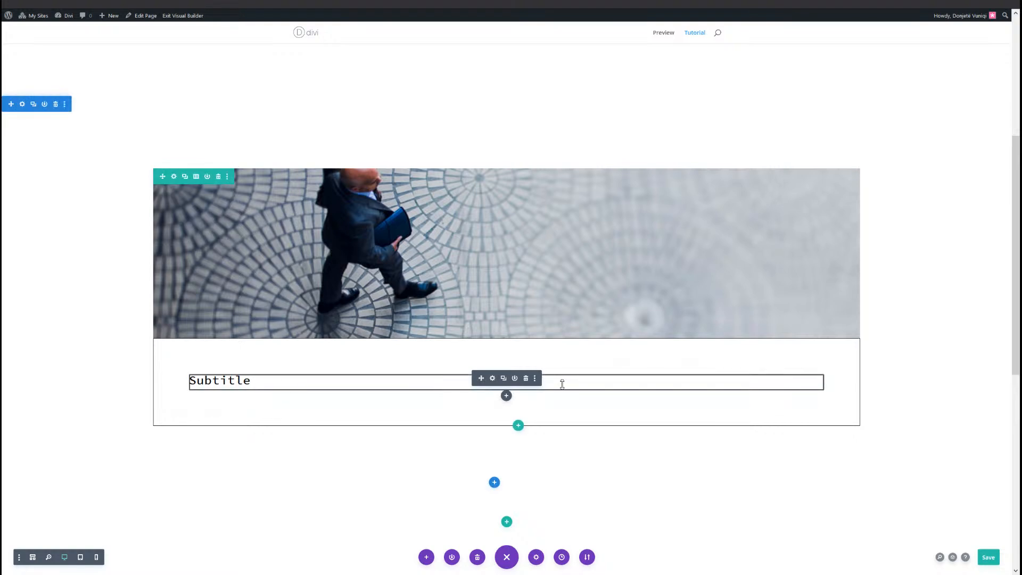
Insert a second text module directly below the subtitle
{"action": "left_click", "coordinate": [505, 395]}
{"action": "type", "text": "te"}
{"action": "left_click", "coordinate": [466, 195]}
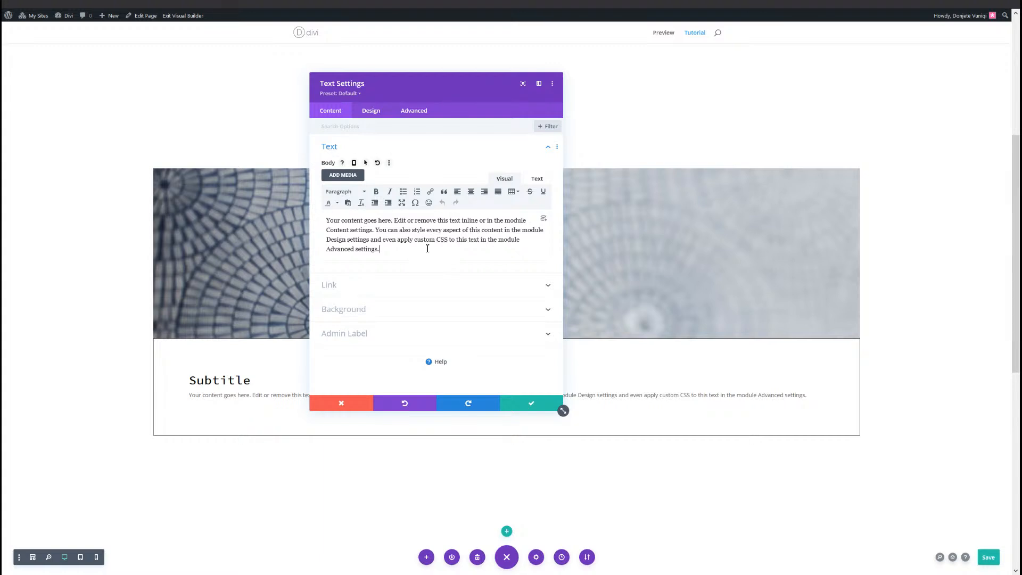
{"action": "key", "text": "ctrl+a"}
{"action": "type", "text": "Neque porro quisquam est, qui dolorem ipsum quia dolor sit amet, consectetur, adipisci velit, sed quia non numquam eius modi tempora incidunt ut labore."}
{"action": "type", "text": "Neque porro quisquam est, qui dolorem ipsum quia dolor sit amet, consectetur, adipisci velit, sed quia non numquam eius modi tempora incidunt ut labore."}
{"action": "key", "text": "ctrl+a"}
{"action": "type", "text": "Neque porro quisquam est, qui dolorem ipsum quia dolor sit amet, consectetur, adipisci velit, sed quia non numquam eius modi tempora incidunt ut labore."}
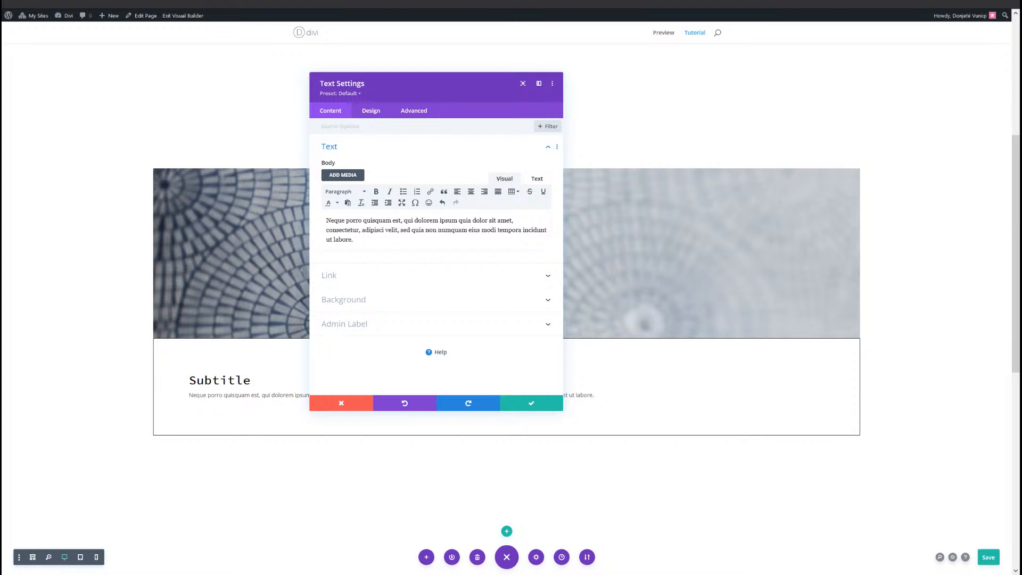
Replace the second text module's body with "Neque porro quisquam" as Heading 3
{"action": "left_click", "coordinate": [418, 238]}
{"action": "key", "text": "ctrl+a"}
{"action": "type", "text": "Neque porro quisquam"}
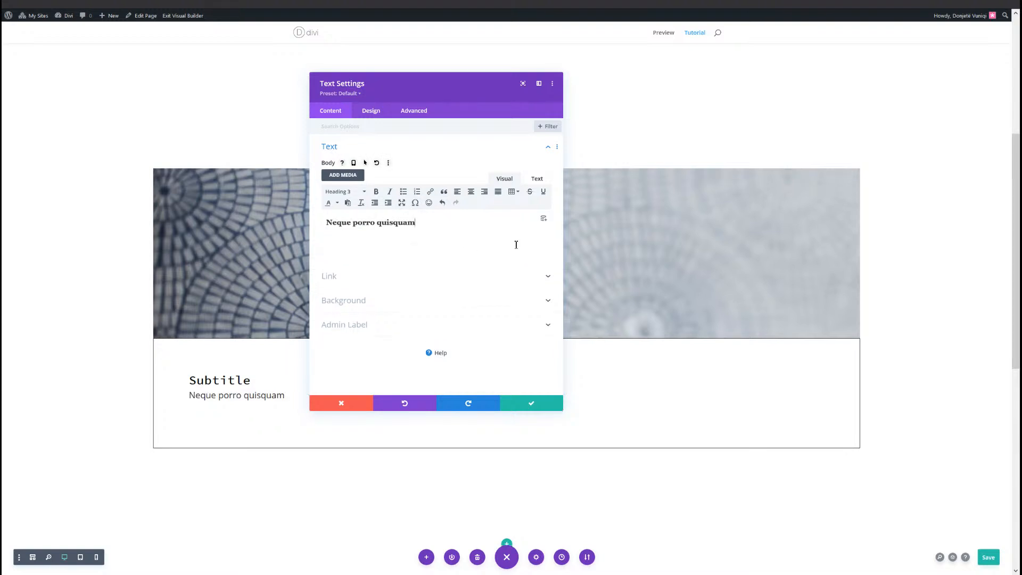
{"action": "key", "text": "Return"}
Paste the copied Heading 3 styles (Alata font, 2.5vw size) onto the "Neque porro quisquam" heading and save the module
{"action": "left_click", "coordinate": [379, 114]}
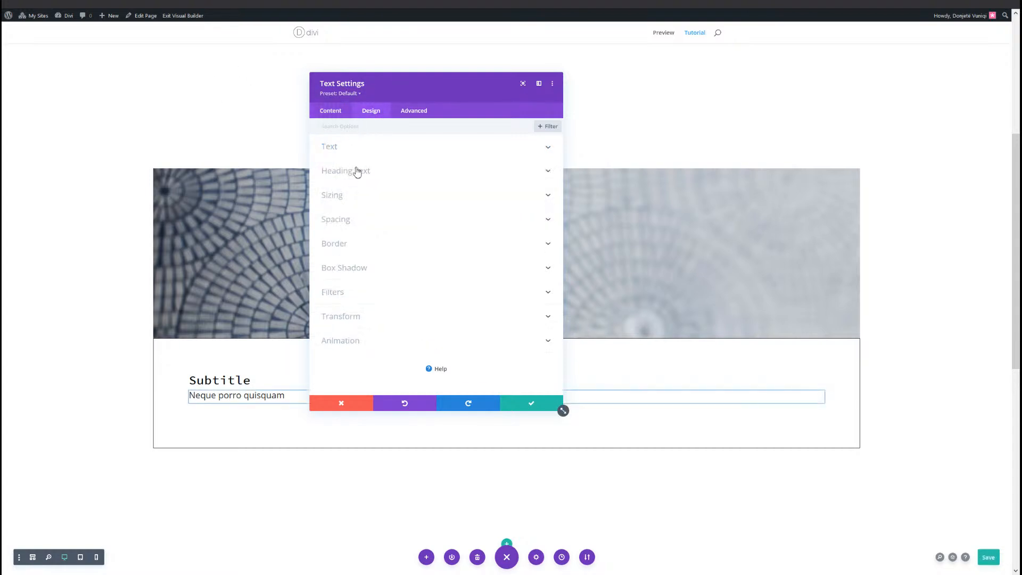
{"action": "left_click", "coordinate": [356, 171]}
{"action": "right_click", "coordinate": [421, 153]}
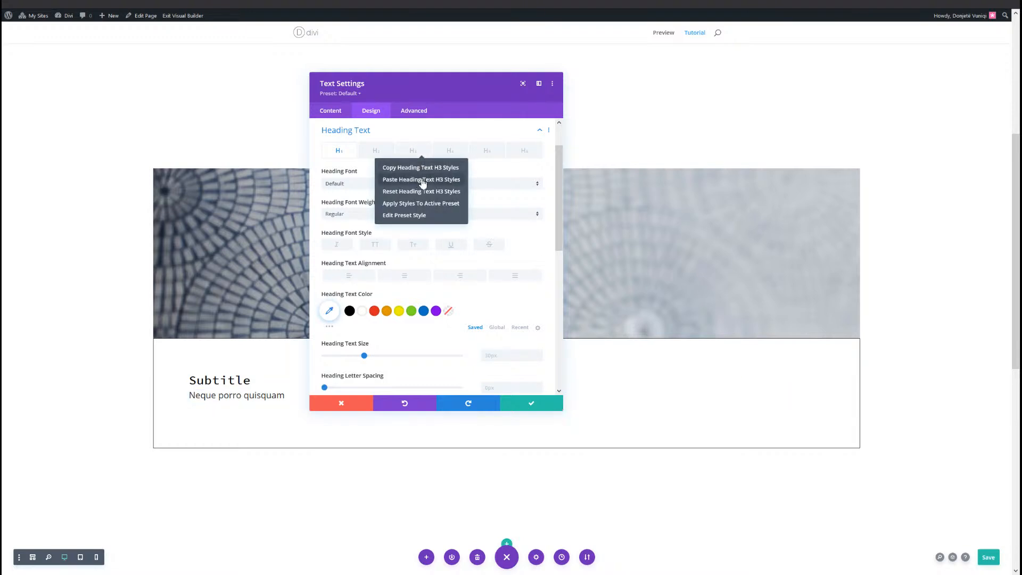
{"action": "left_click", "coordinate": [423, 180]}
{"action": "left_click", "coordinate": [415, 153]}
{"action": "scroll", "coordinate": [438, 200], "scroll_direction": "down", "scroll_amount": 1}
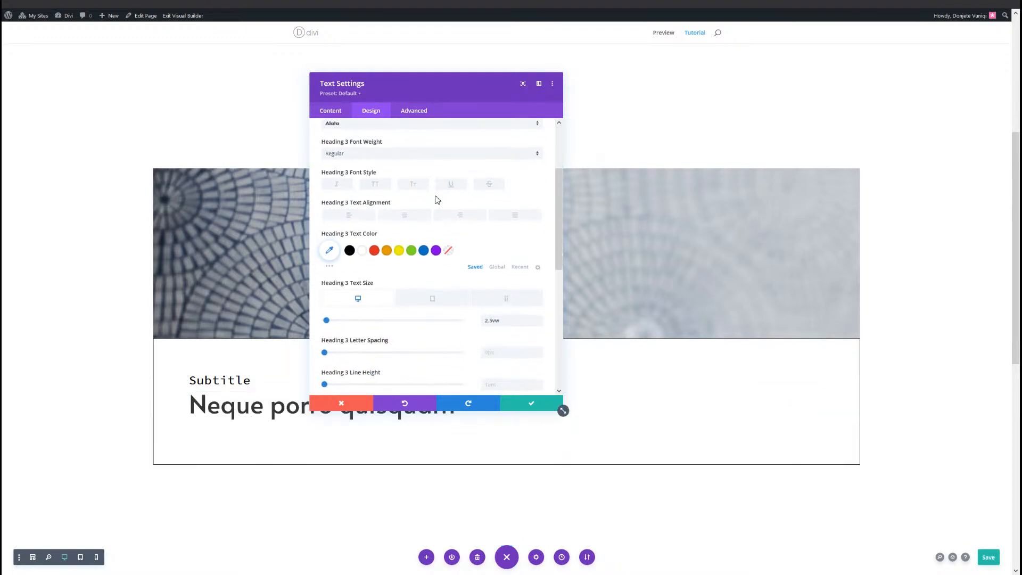
{"action": "scroll", "coordinate": [437, 200], "scroll_direction": "up", "scroll_amount": 1}
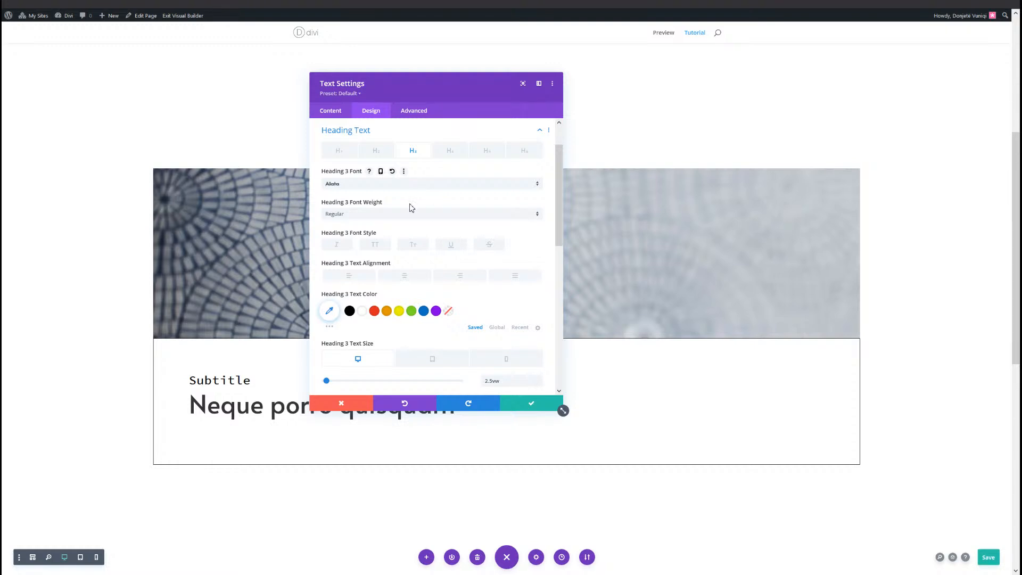
{"action": "scroll", "coordinate": [412, 208], "scroll_direction": "down", "scroll_amount": 2}
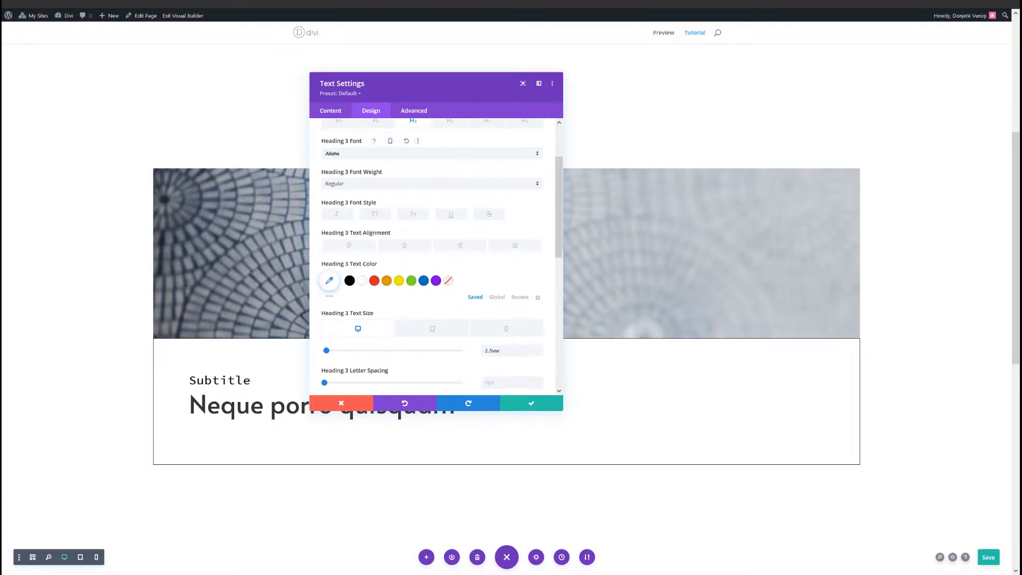
{"action": "scroll", "coordinate": [499, 274], "scroll_direction": "down", "scroll_amount": 2}
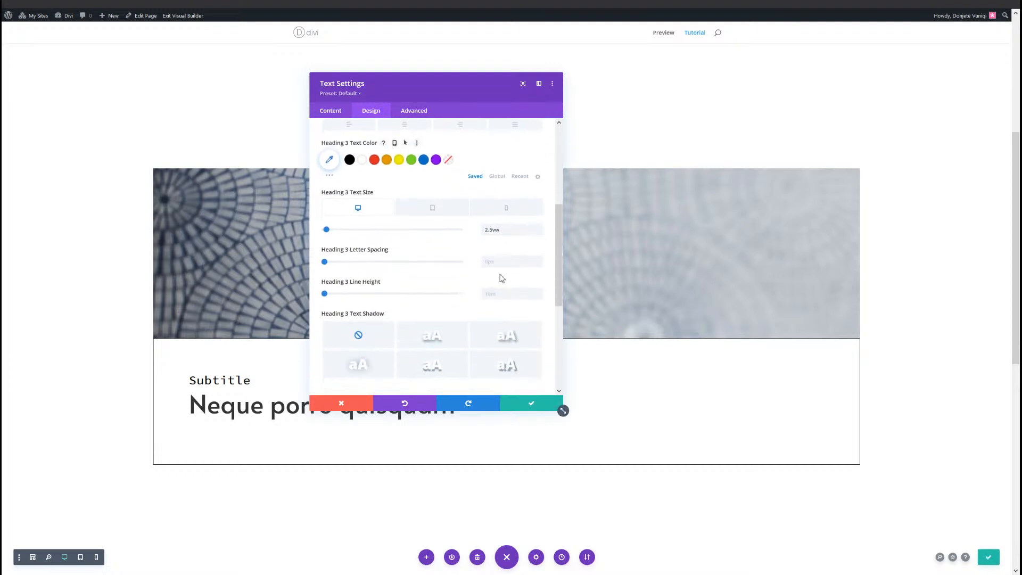
{"action": "scroll", "coordinate": [500, 277], "scroll_direction": "up", "scroll_amount": 2}
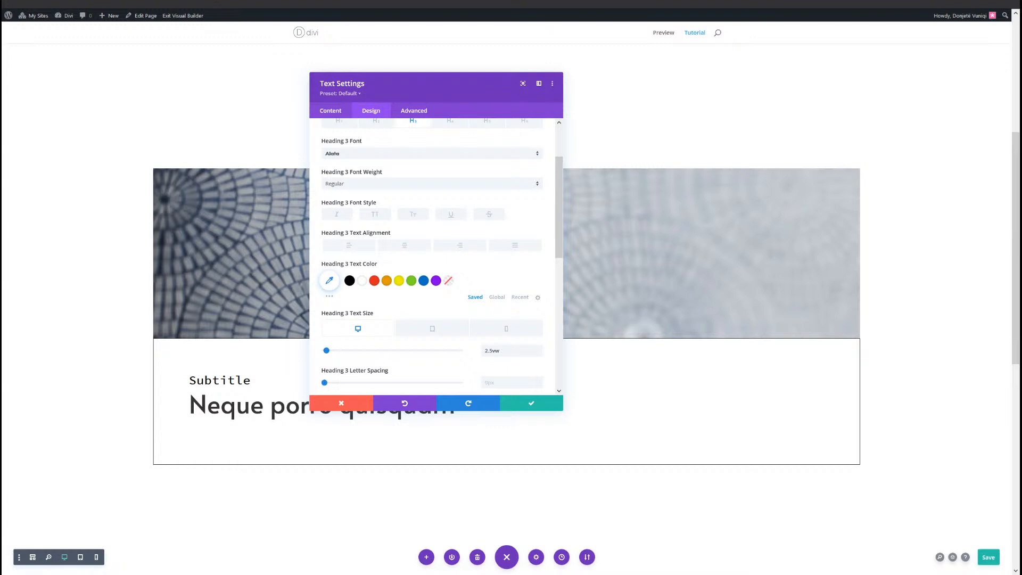
{"action": "left_click", "coordinate": [559, 406]}
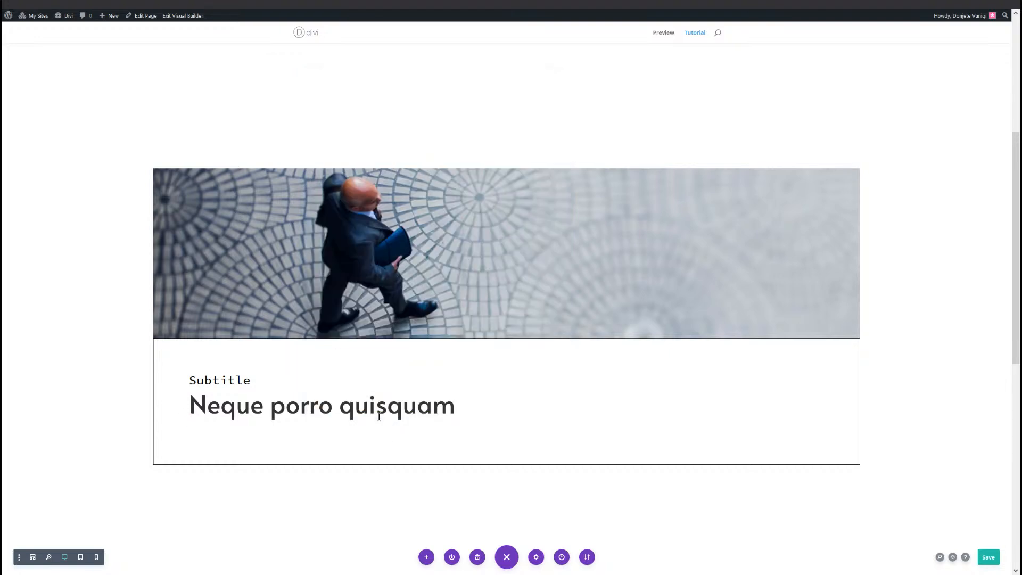
Insert a third text module below the heading with the paragraph "Neque porro quisquam est, qui dolorem ipsum … tempora incidunt ut labore."
{"action": "left_click", "coordinate": [504, 412]}
{"action": "type", "text": "tex"}
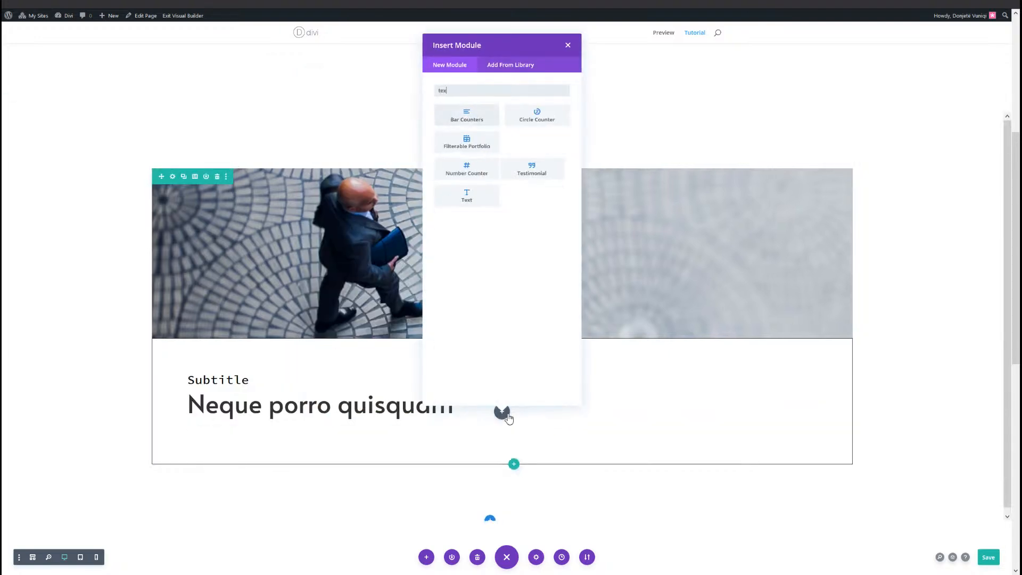
{"action": "type", "text": "t"}
{"action": "key", "text": "Return"}
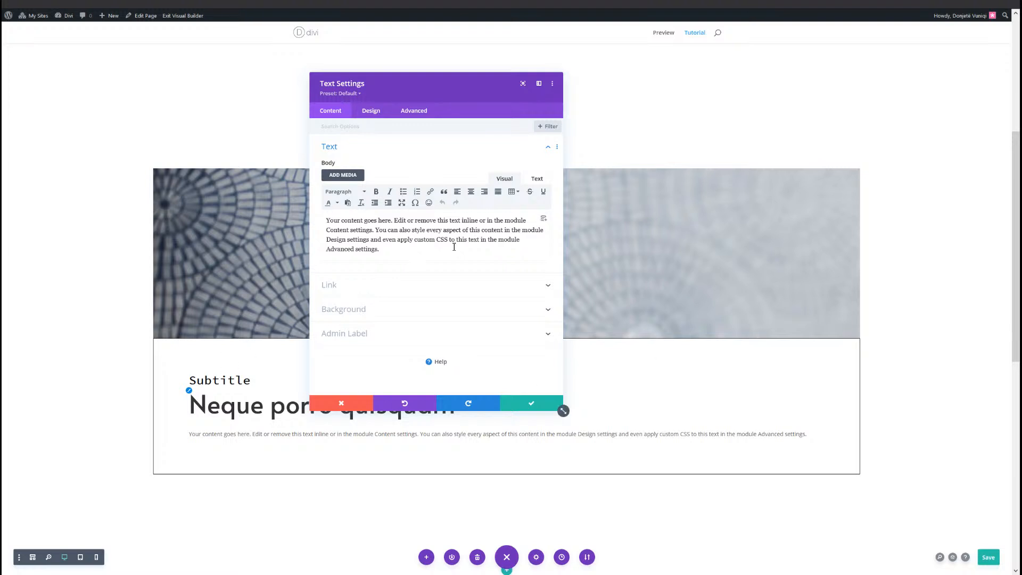
{"action": "key", "text": "ctrl+a"}
{"action": "type", "text": "Neque porro quisquam est, qui dolorem ipsum quia dolor sit amet, consectetur, adipisci velit, sed quia non numquam eius modi tempora incidunt ut labore."}
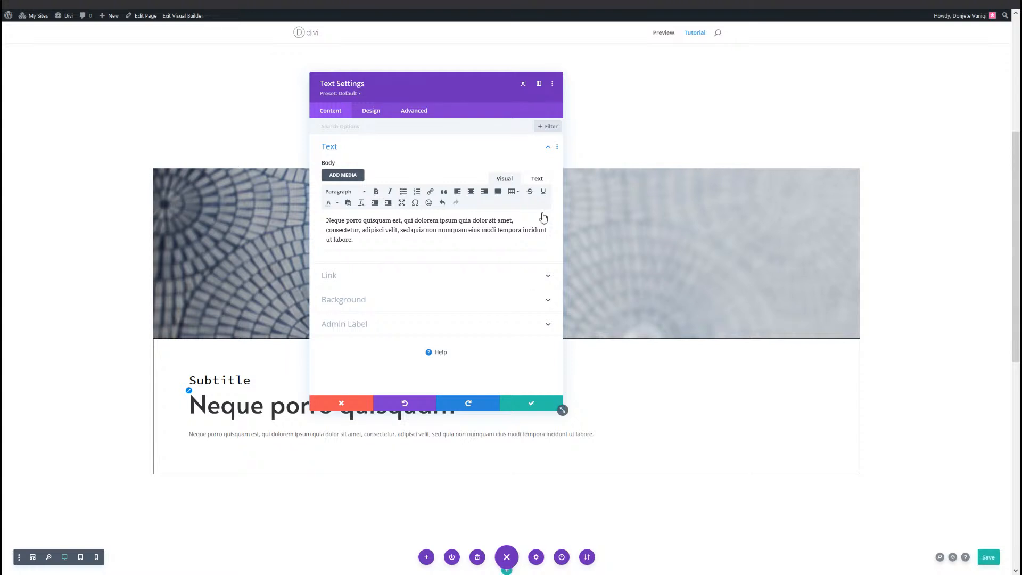
Paste the copied text styles (Source Code Pro, 0.8vw size, 1.5em line height) onto the paragraph module
{"action": "left_click", "coordinate": [379, 111]}
{"action": "right_click", "coordinate": [363, 159]}
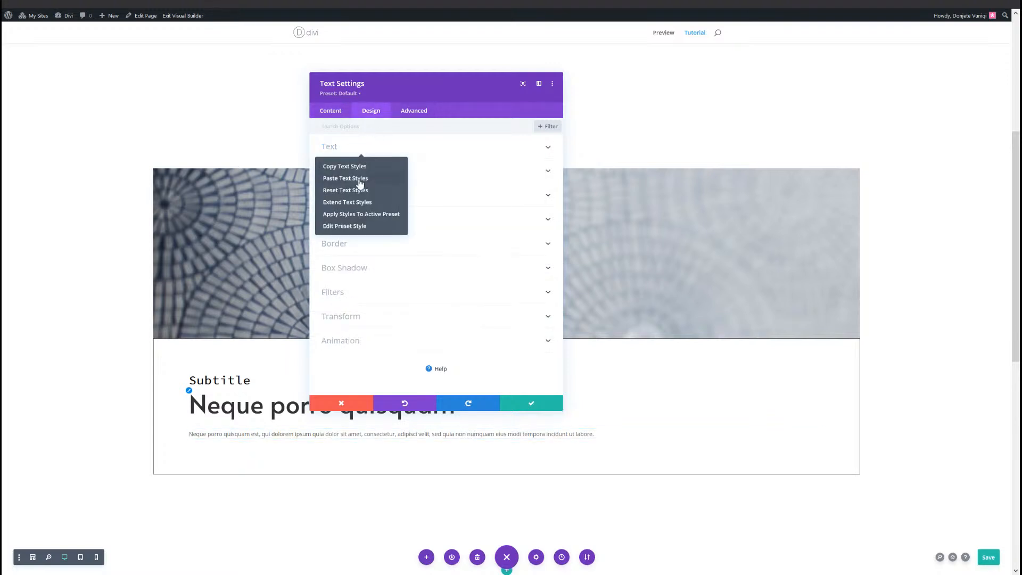
{"action": "left_click", "coordinate": [361, 178]}
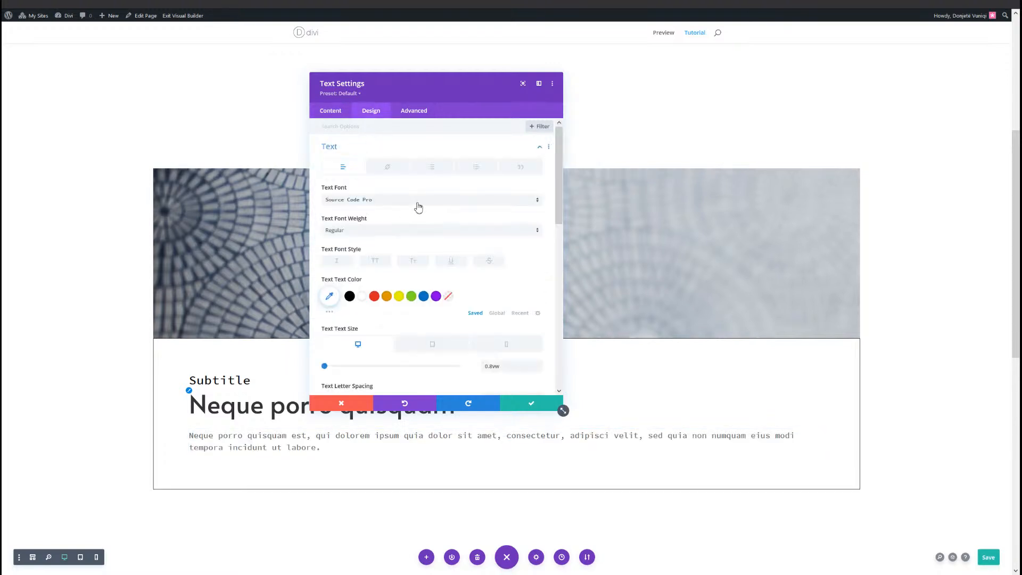
{"action": "scroll", "coordinate": [417, 213], "scroll_direction": "down", "scroll_amount": 2}
{"action": "scroll", "coordinate": [452, 262], "scroll_direction": "up", "scroll_amount": 1}
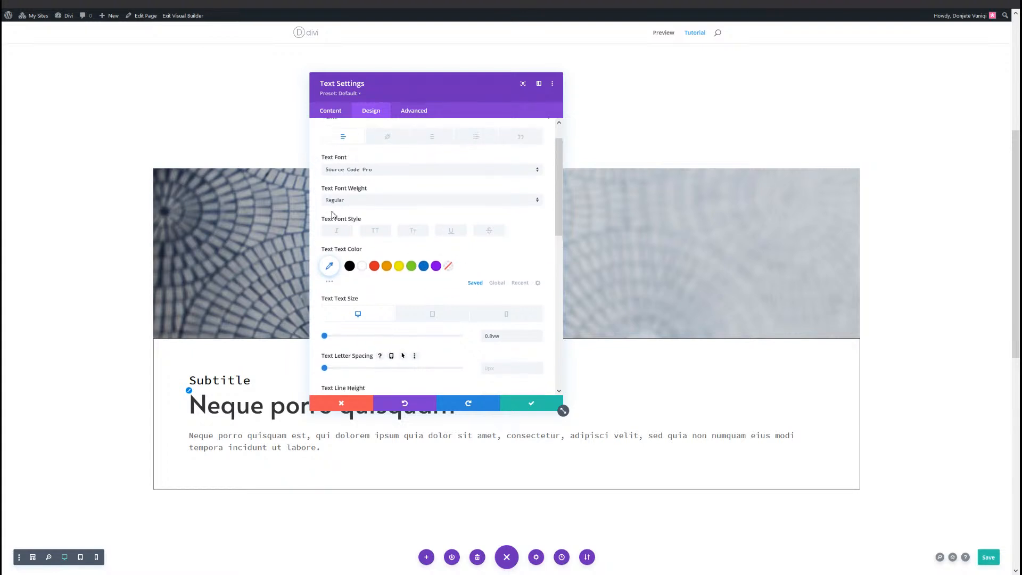
{"action": "scroll", "coordinate": [418, 237], "scroll_direction": "down", "scroll_amount": 1}
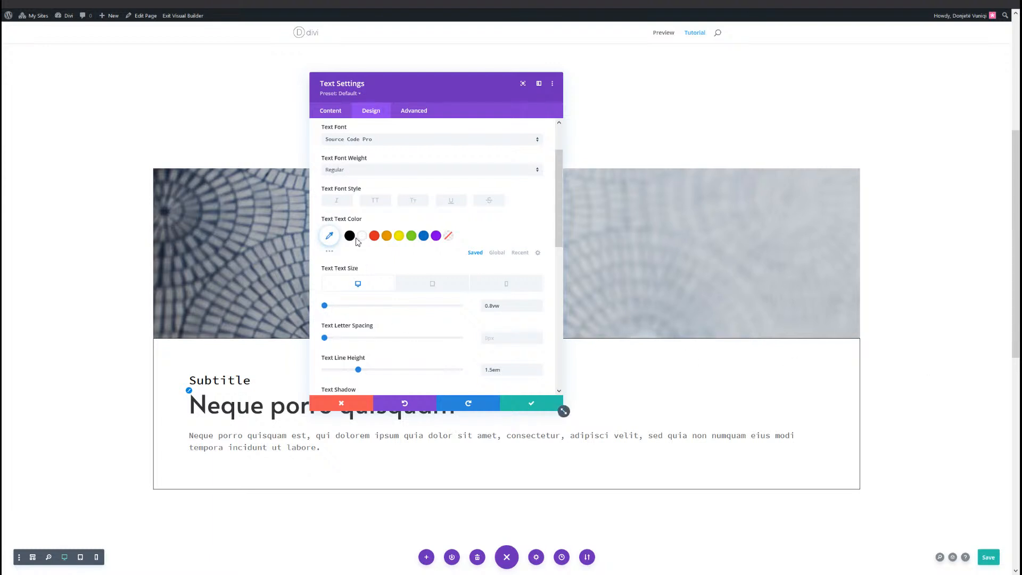
Set the paragraph module's width to 67% on desktop and 100% on tablet
{"action": "scroll", "coordinate": [351, 220], "scroll_direction": "down", "scroll_amount": 3}
{"action": "scroll", "coordinate": [353, 373], "scroll_direction": "down", "scroll_amount": 2}
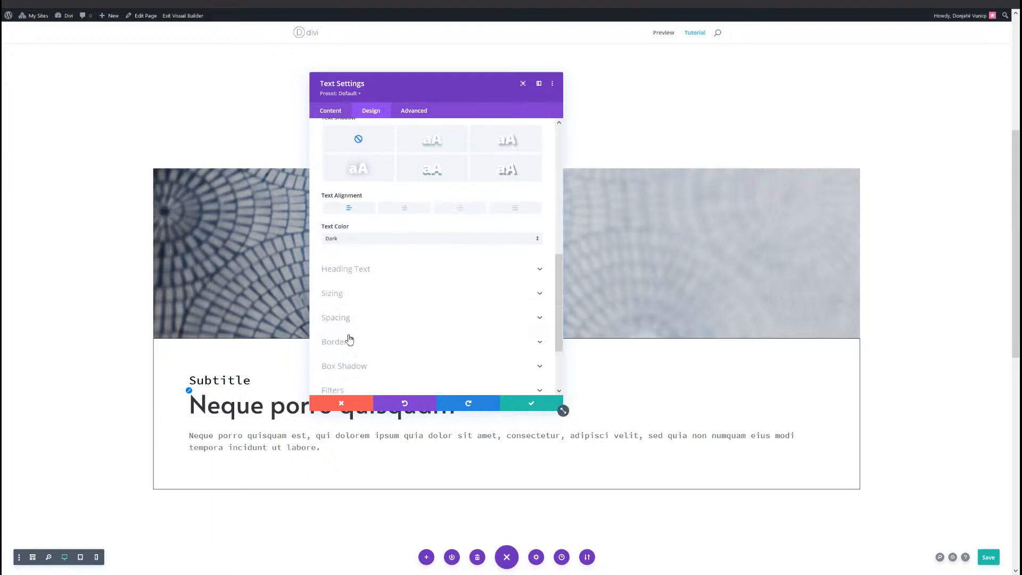
{"action": "left_click", "coordinate": [353, 294]}
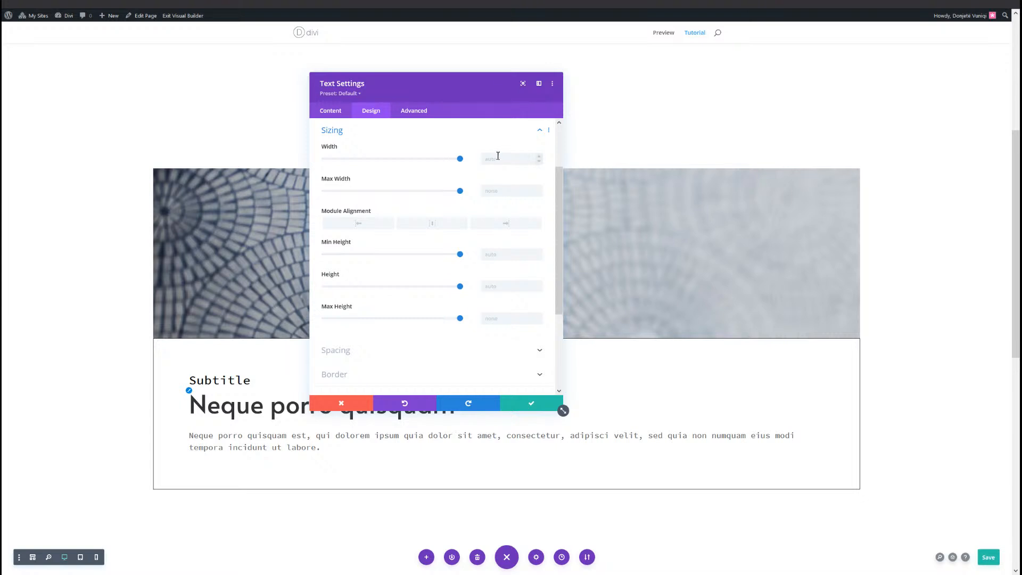
{"action": "left_click", "coordinate": [353, 150]}
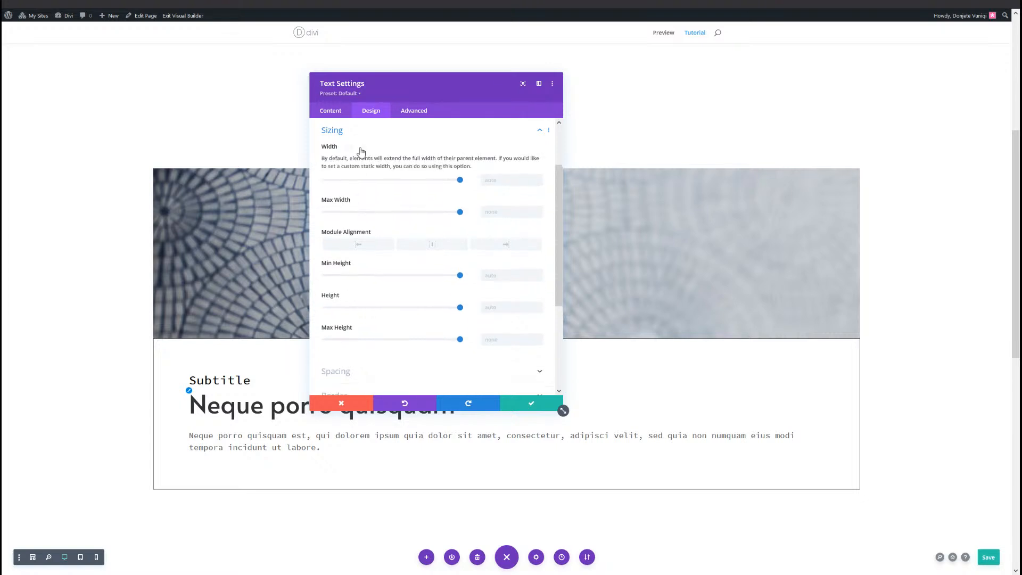
{"action": "left_click", "coordinate": [358, 148]}
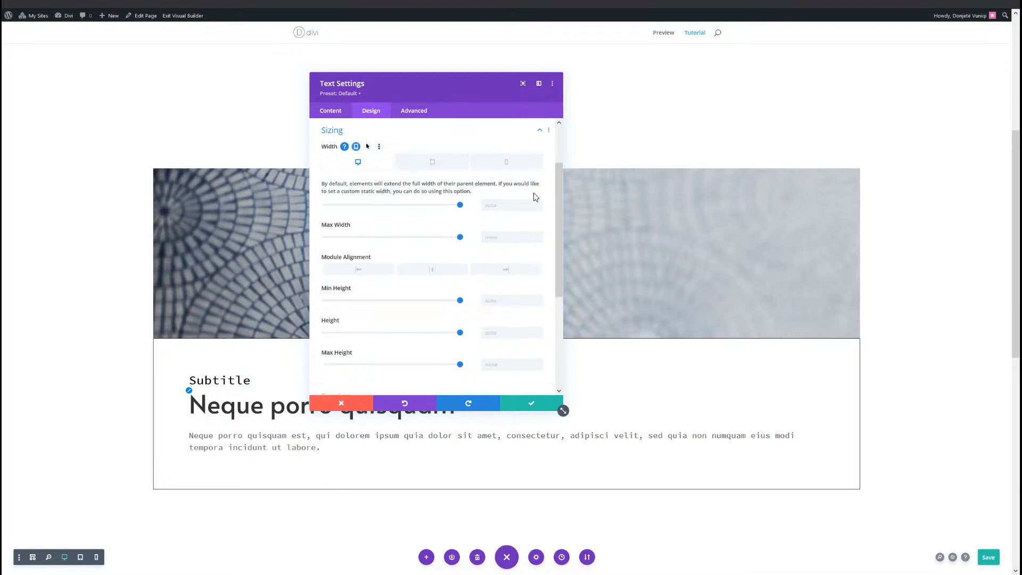
{"action": "left_click", "coordinate": [521, 204]}
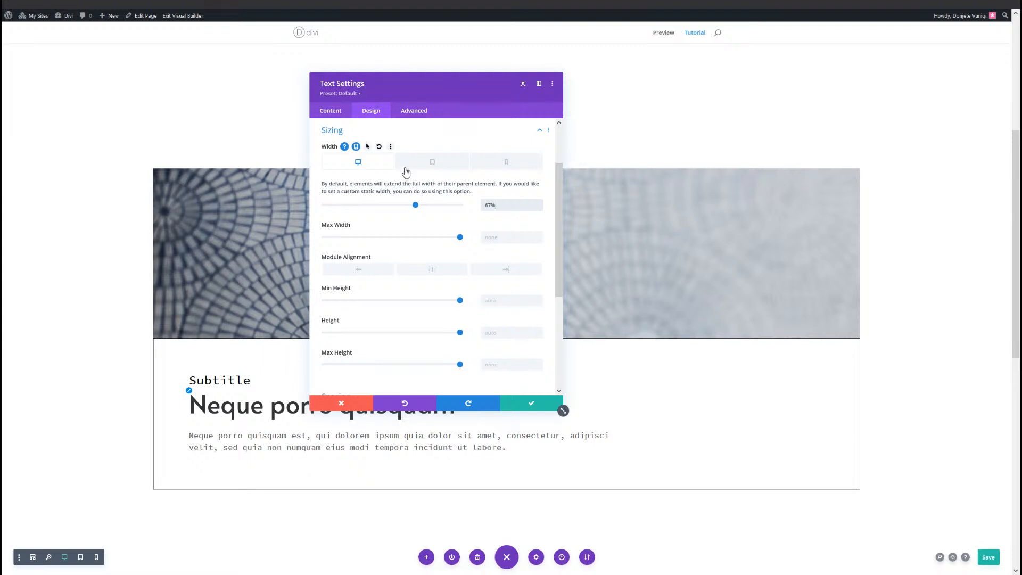
{"action": "left_click", "coordinate": [433, 161]}
{"action": "left_click", "coordinate": [494, 205]}
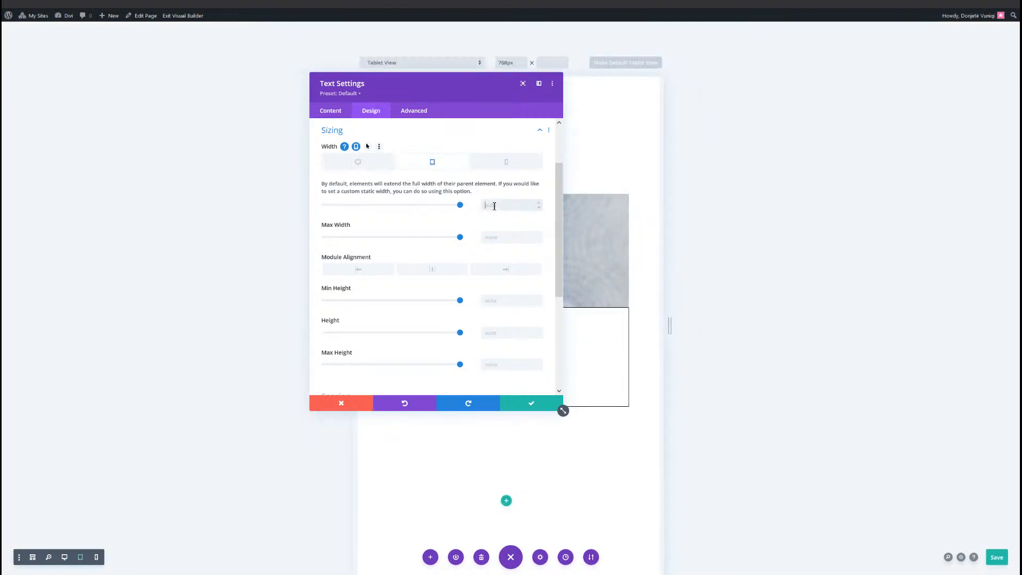
{"action": "type", "text": "100"}
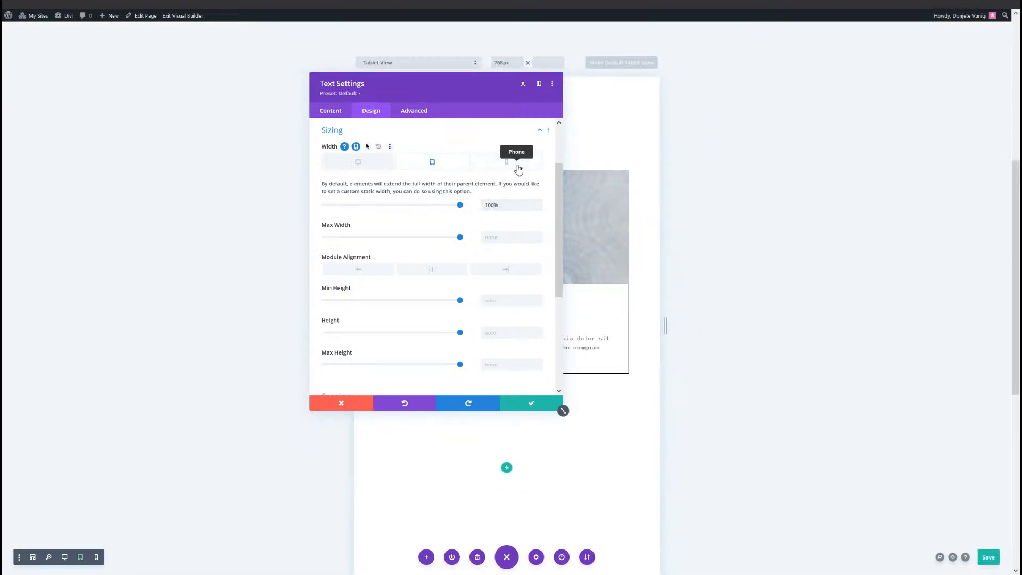
{"action": "left_click", "coordinate": [507, 161]}
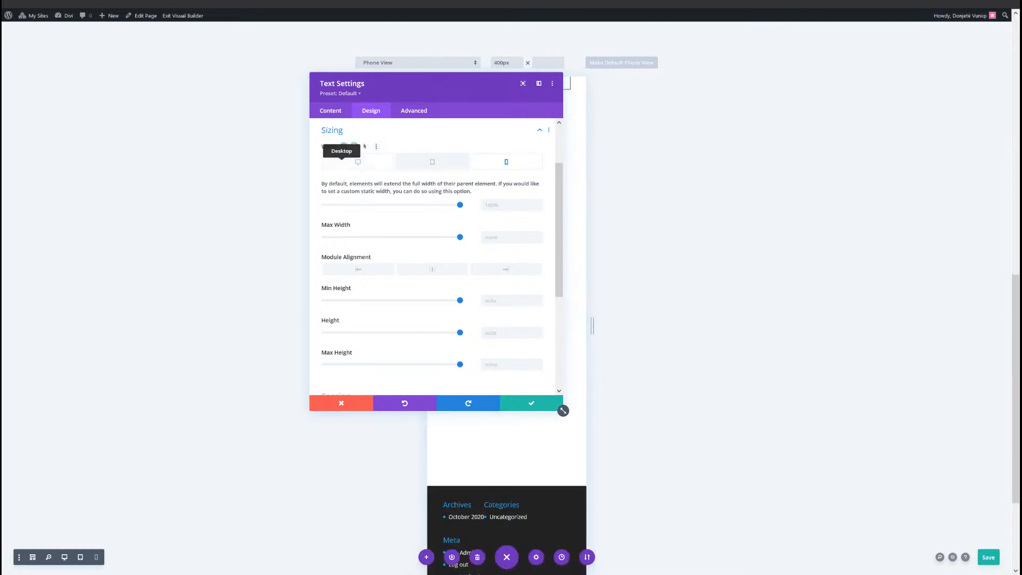
{"action": "left_click", "coordinate": [358, 161]}
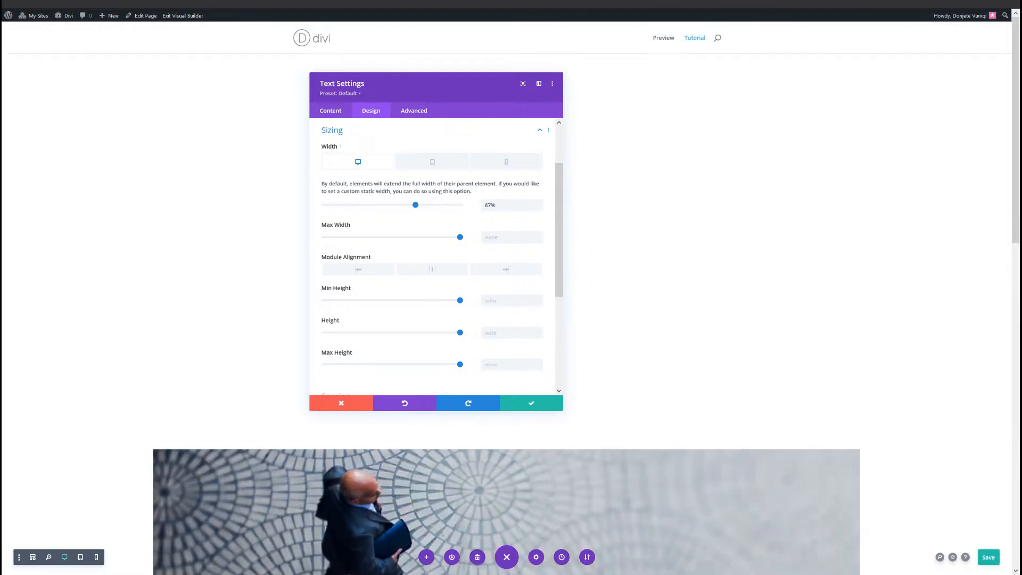
Set the paragraph module's linked top and bottom margins to 3vh on desktop and 5 on tablet, and save the module
{"action": "scroll", "coordinate": [147, 345], "scroll_direction": "down", "scroll_amount": 6}
{"action": "scroll", "coordinate": [406, 327], "scroll_direction": "down", "scroll_amount": 2}
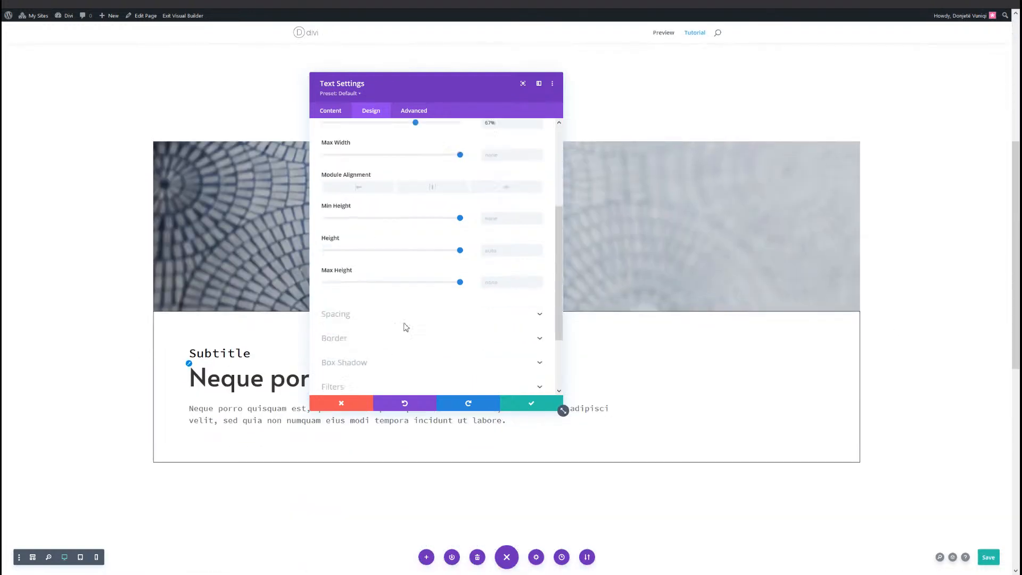
{"action": "left_click", "coordinate": [341, 281]}
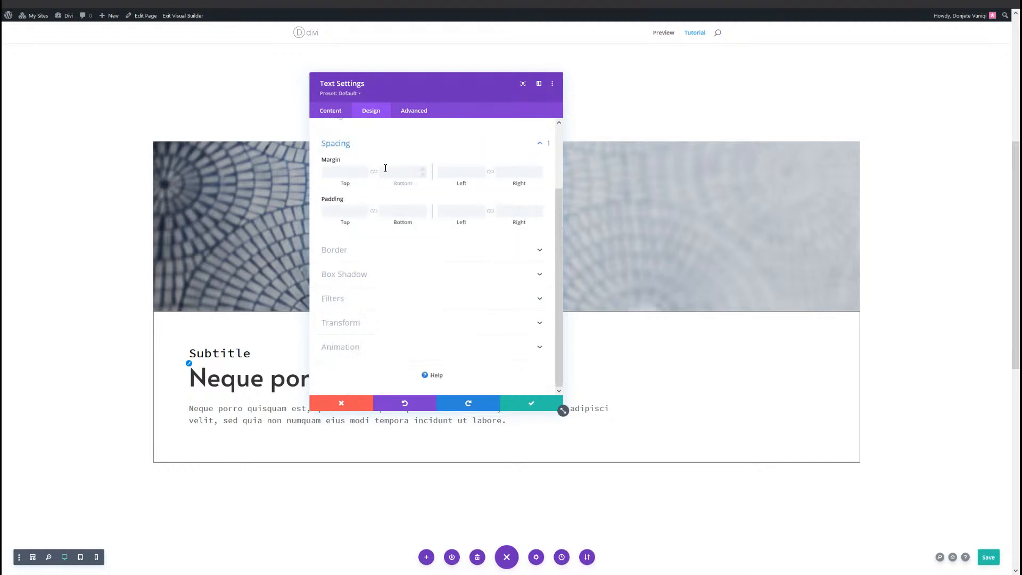
{"action": "left_click", "coordinate": [360, 159]}
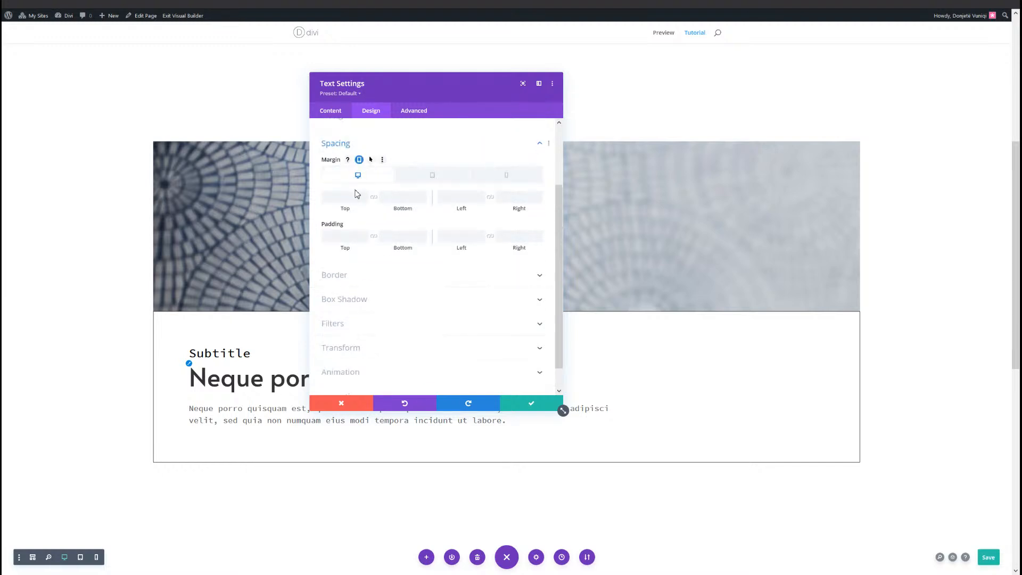
{"action": "left_click", "coordinate": [354, 198]}
{"action": "left_click", "coordinate": [374, 197]}
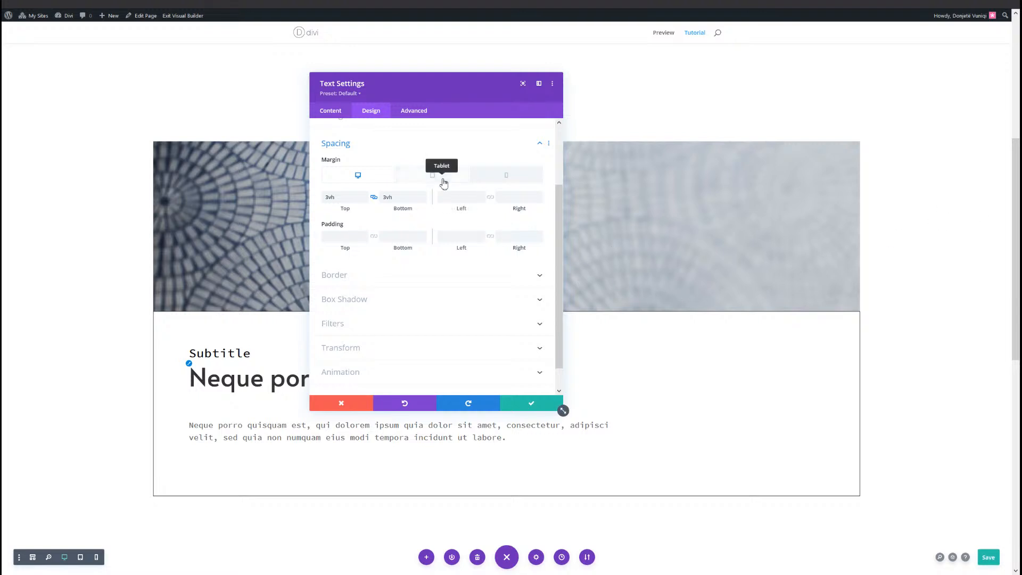
{"action": "left_click", "coordinate": [344, 200]}
{"action": "type", "text": "5"}
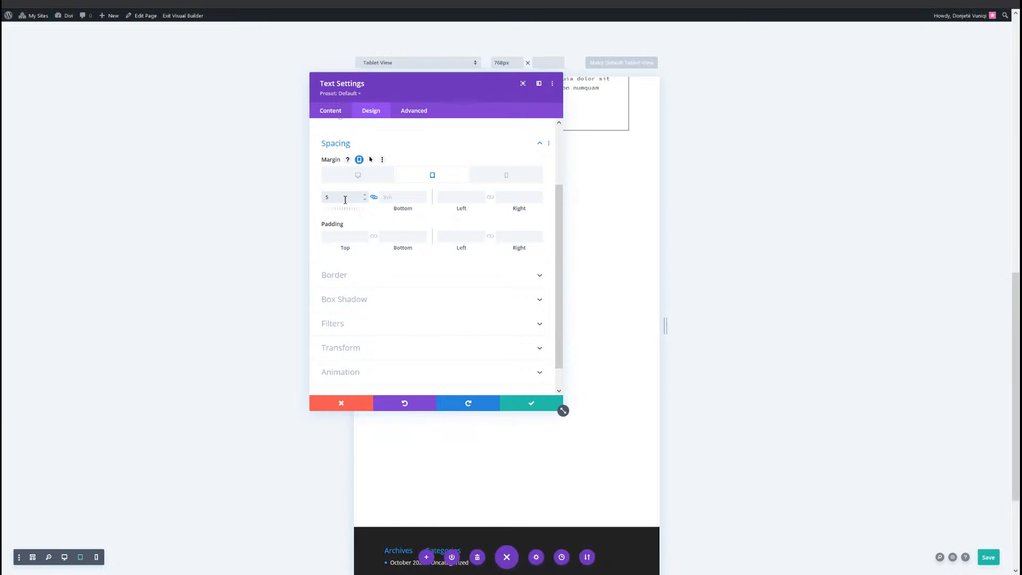
{"action": "left_click", "coordinate": [358, 173]}
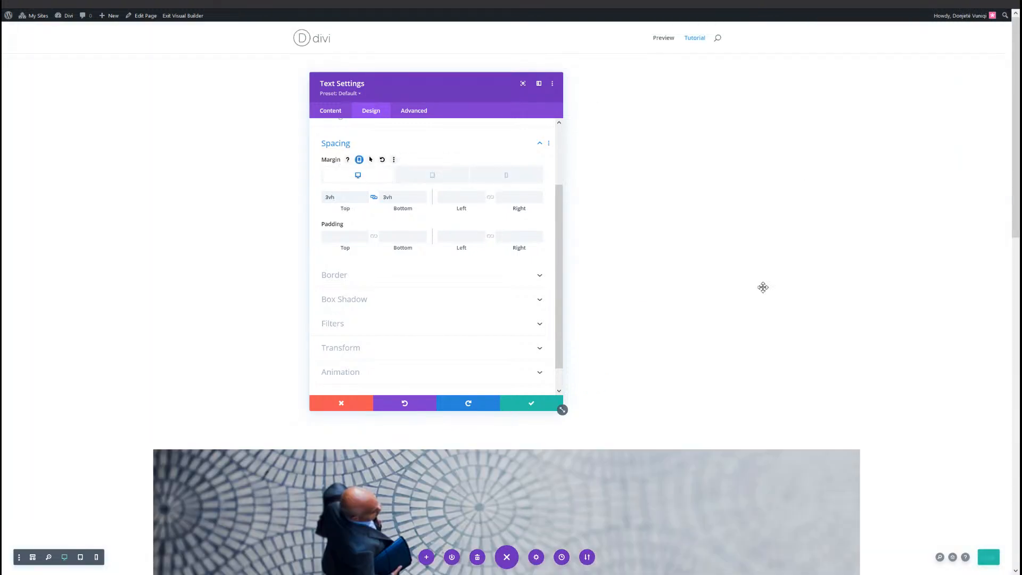
{"action": "scroll", "coordinate": [758, 296], "scroll_direction": "down", "scroll_amount": 4}
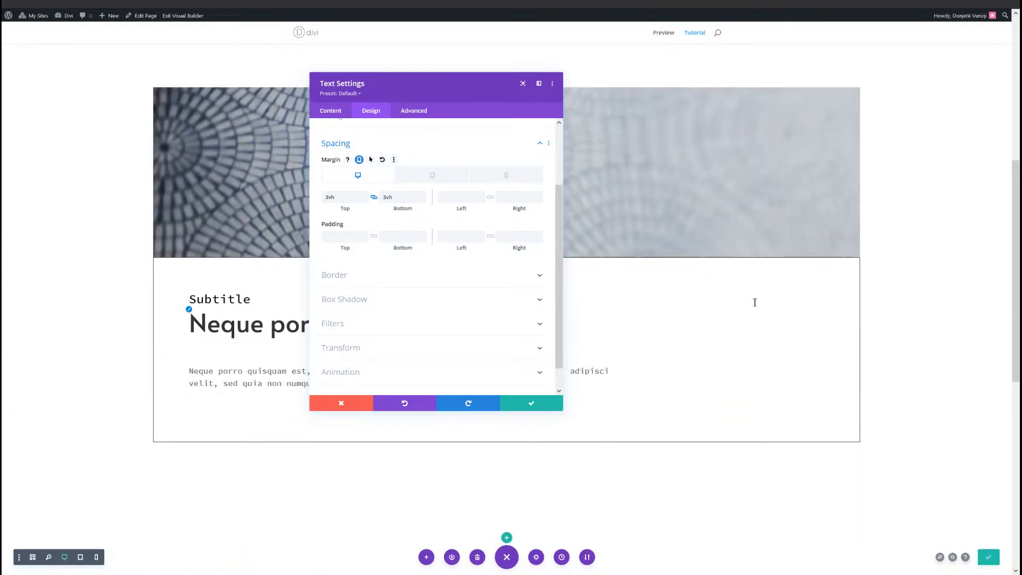
{"action": "scroll", "coordinate": [714, 246], "scroll_direction": "up", "scroll_amount": 1}
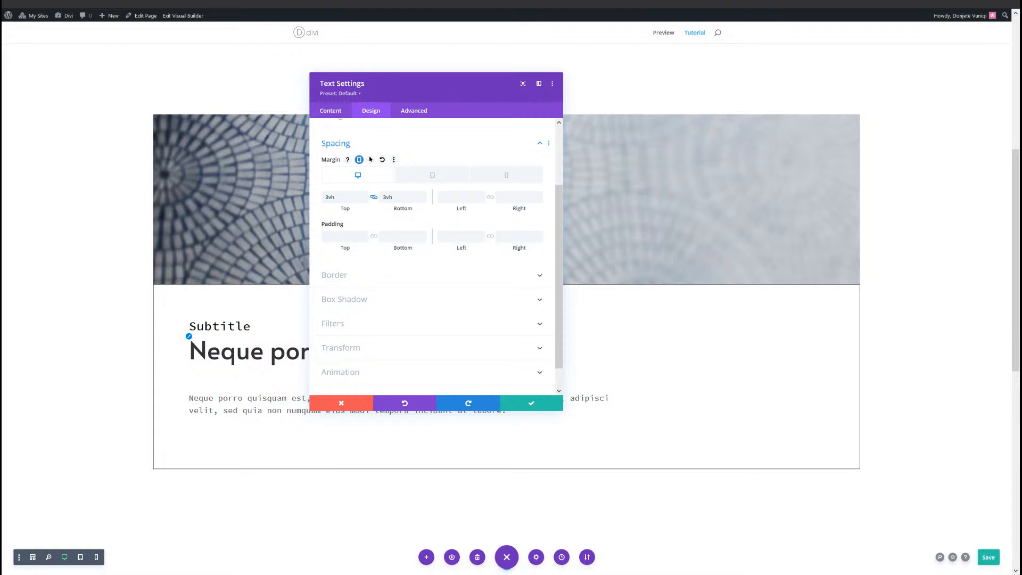
{"action": "left_click", "coordinate": [557, 405]}
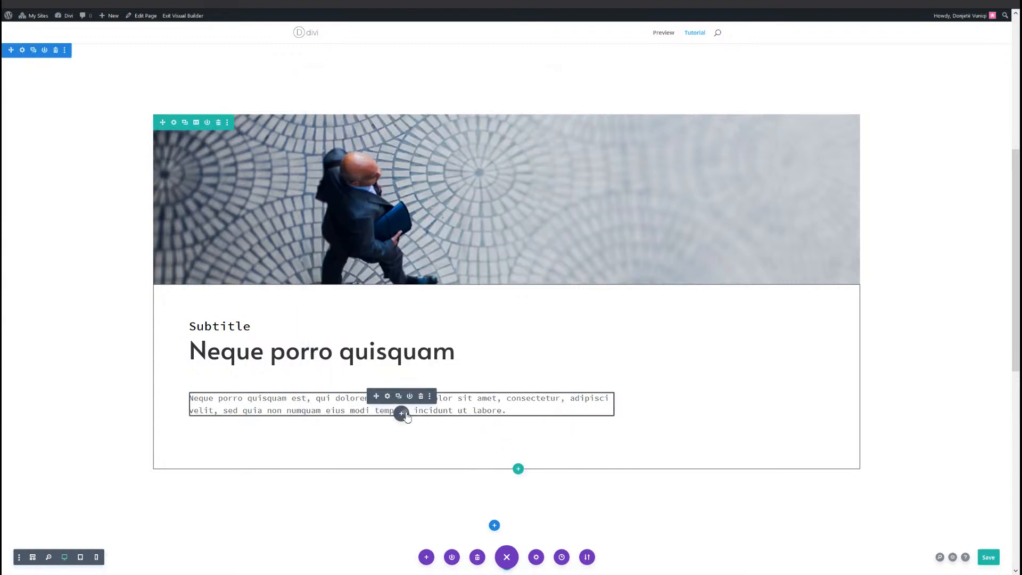
Insert a Button module below the paragraph and paste the copied button styles (0.8vw uppercase Source Code Pro, black background) onto it
{"action": "left_click", "coordinate": [401, 413]}
{"action": "type", "text": "button"}
{"action": "left_click", "coordinate": [361, 117]}
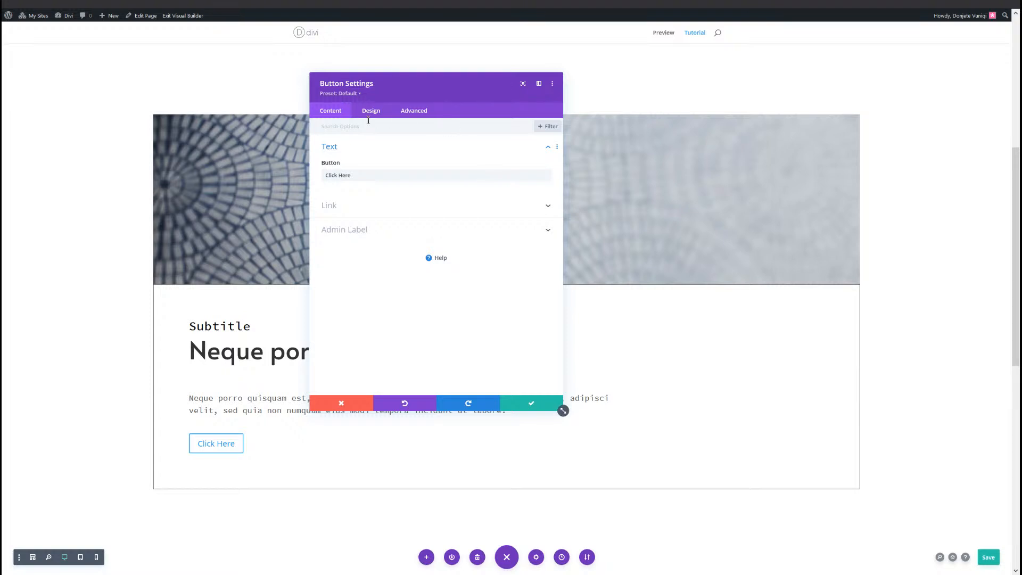
{"action": "left_click", "coordinate": [369, 111]}
{"action": "right_click", "coordinate": [360, 195]}
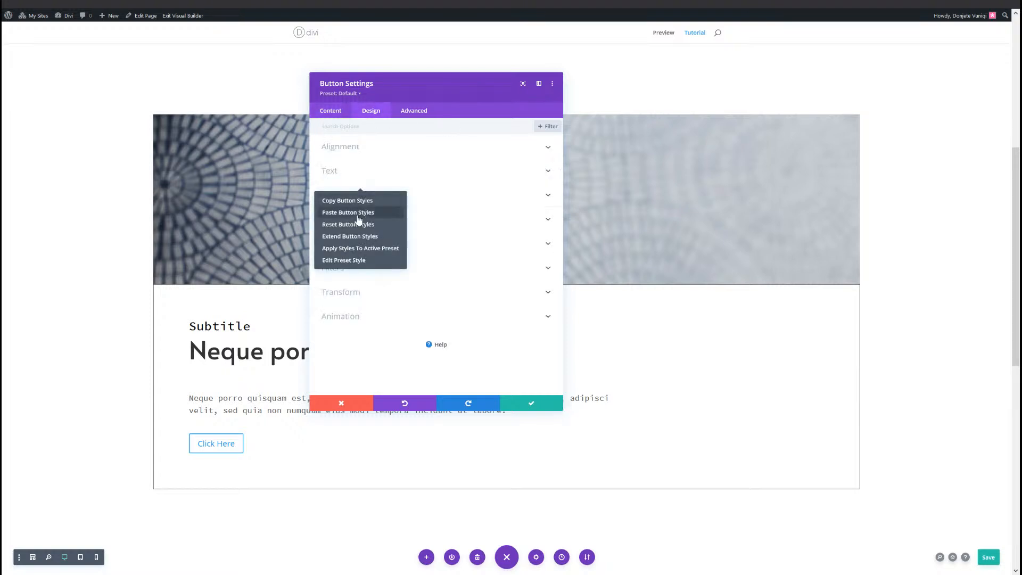
{"action": "left_click", "coordinate": [390, 207]}
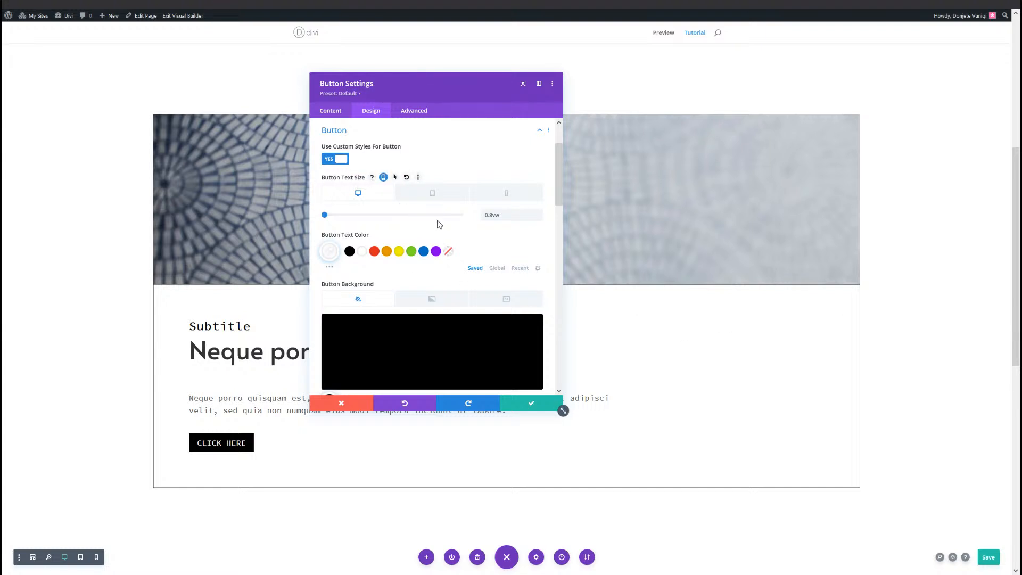
Review the button's text color, background, border, font and icon settings
{"action": "scroll", "coordinate": [476, 245], "scroll_direction": "down", "scroll_amount": 1}
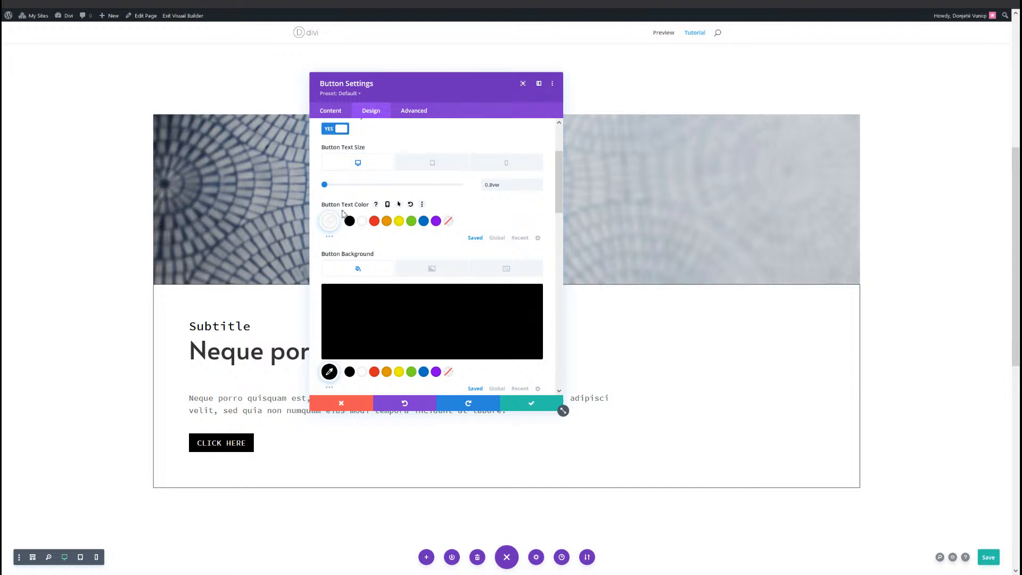
{"action": "left_click", "coordinate": [330, 220]}
{"action": "scroll", "coordinate": [517, 272], "scroll_direction": "down", "scroll_amount": 4}
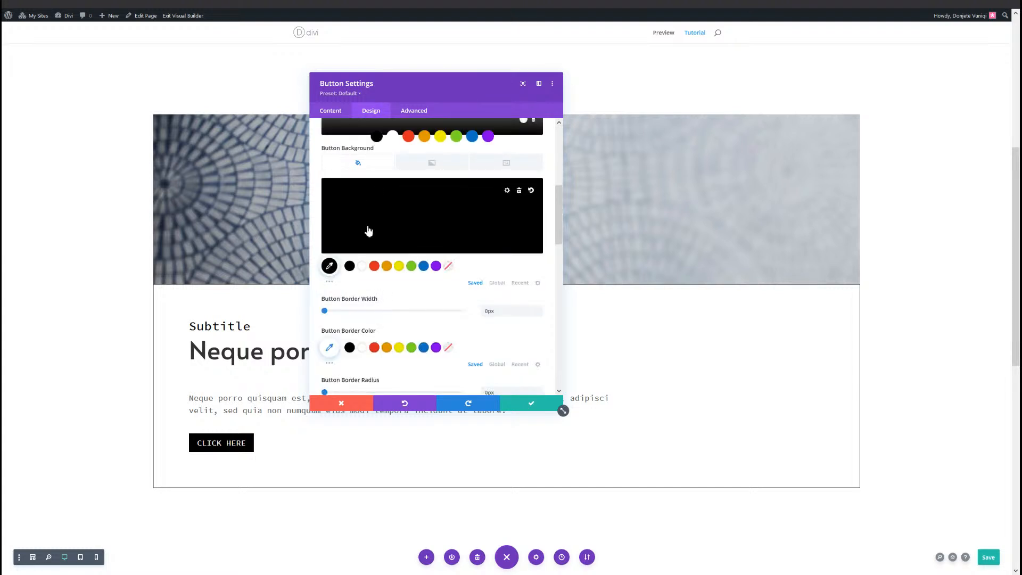
{"action": "scroll", "coordinate": [517, 272], "scroll_direction": "down", "scroll_amount": 2}
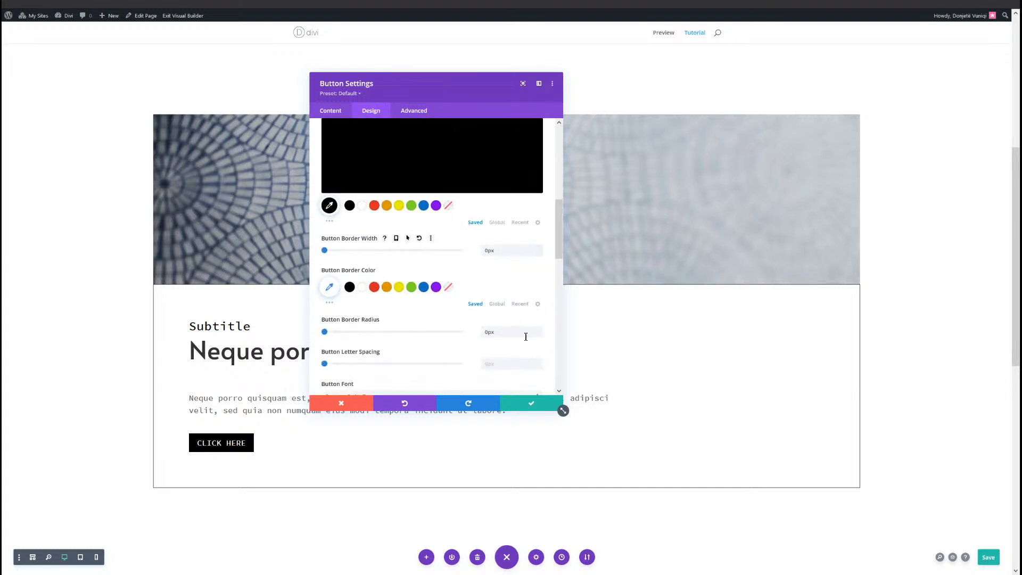
{"action": "scroll", "coordinate": [525, 337], "scroll_direction": "down", "scroll_amount": 5}
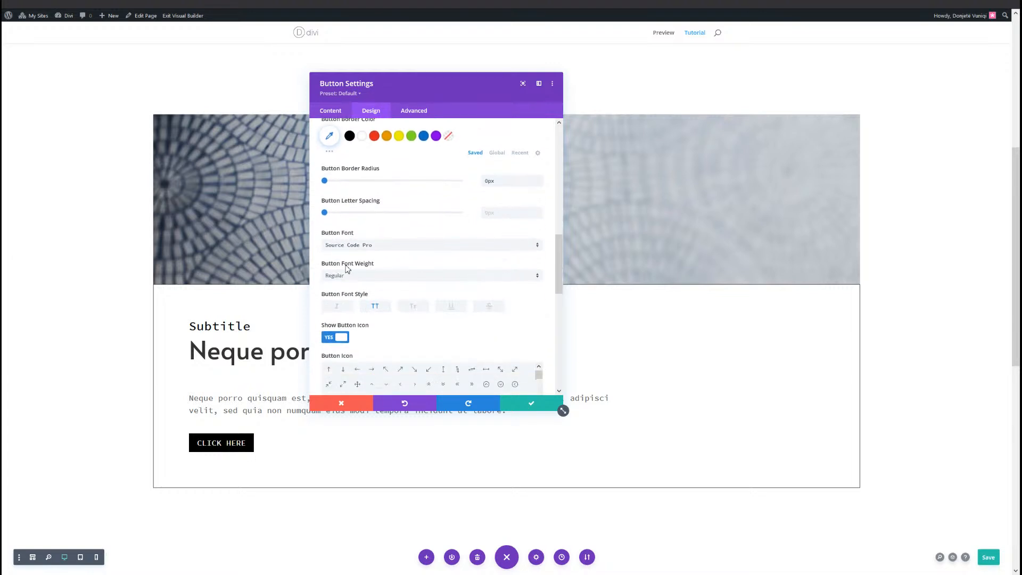
{"action": "scroll", "coordinate": [413, 309], "scroll_direction": "down", "scroll_amount": 1}
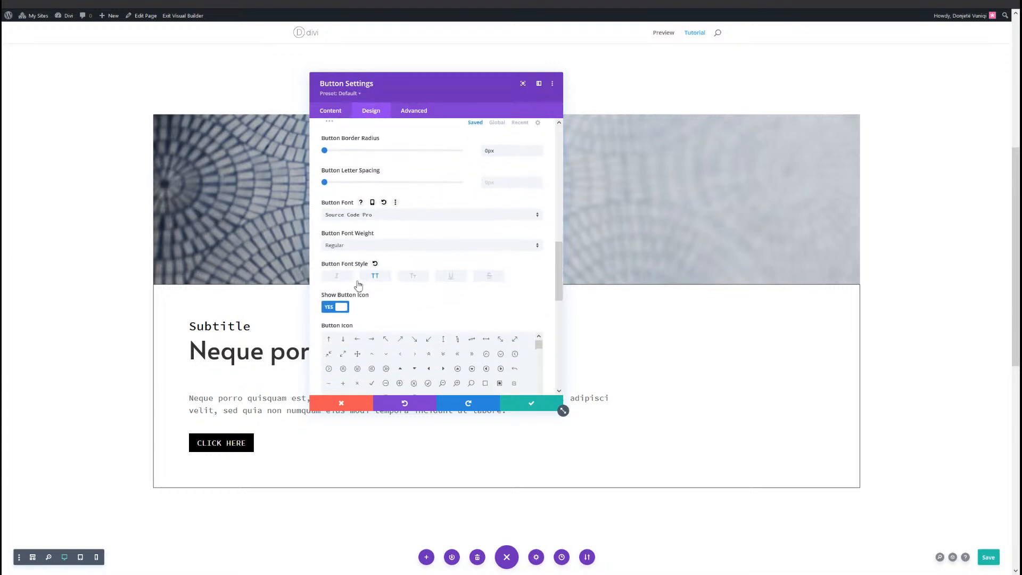
{"action": "scroll", "coordinate": [431, 320], "scroll_direction": "down", "scroll_amount": 4}
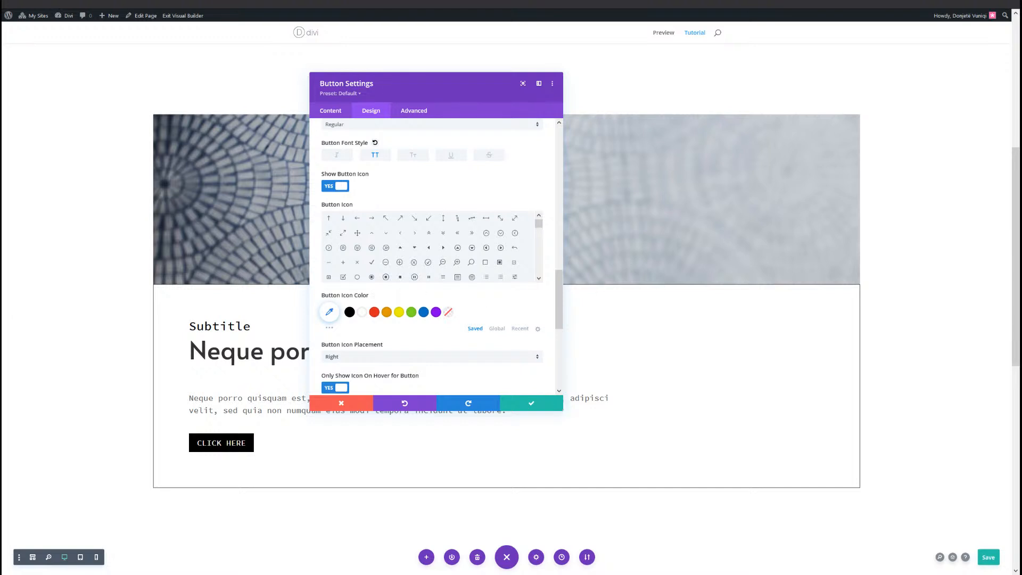
{"action": "scroll", "coordinate": [696, 282], "scroll_direction": "down", "scroll_amount": 1}
{"action": "scroll", "coordinate": [356, 314], "scroll_direction": "down", "scroll_amount": 5}
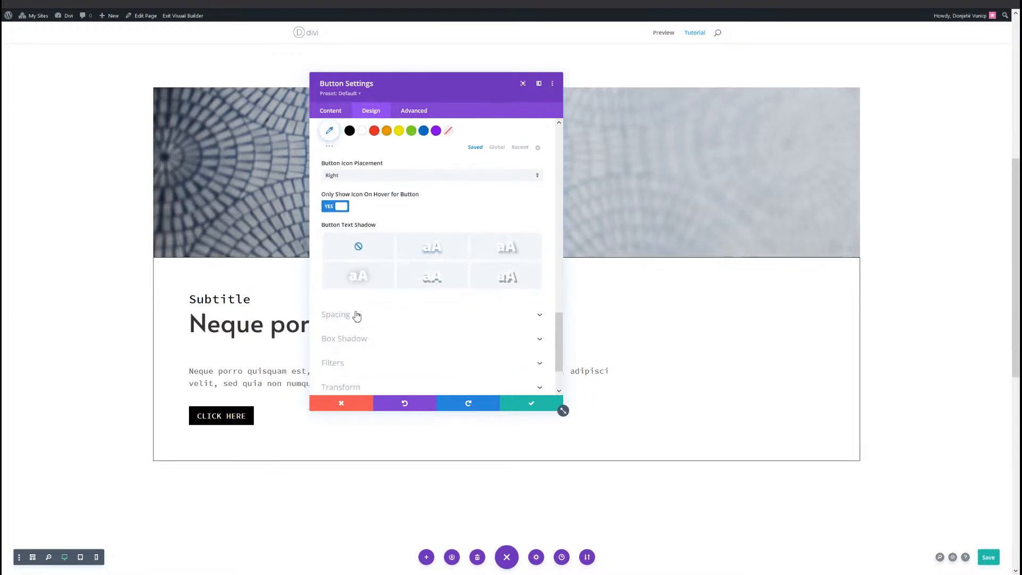
Set the button's padding to 15px at top and bottom and 50px at left and right
{"action": "left_click", "coordinate": [356, 314]}
{"action": "left_click", "coordinate": [341, 235]}
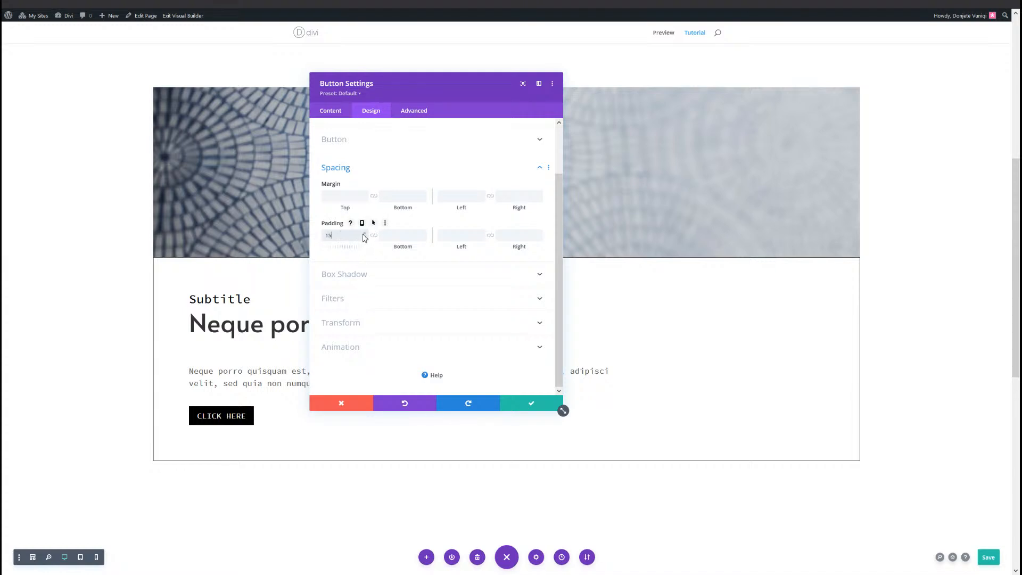
{"action": "type", "text": "15px"}
{"action": "left_click", "coordinate": [374, 235]}
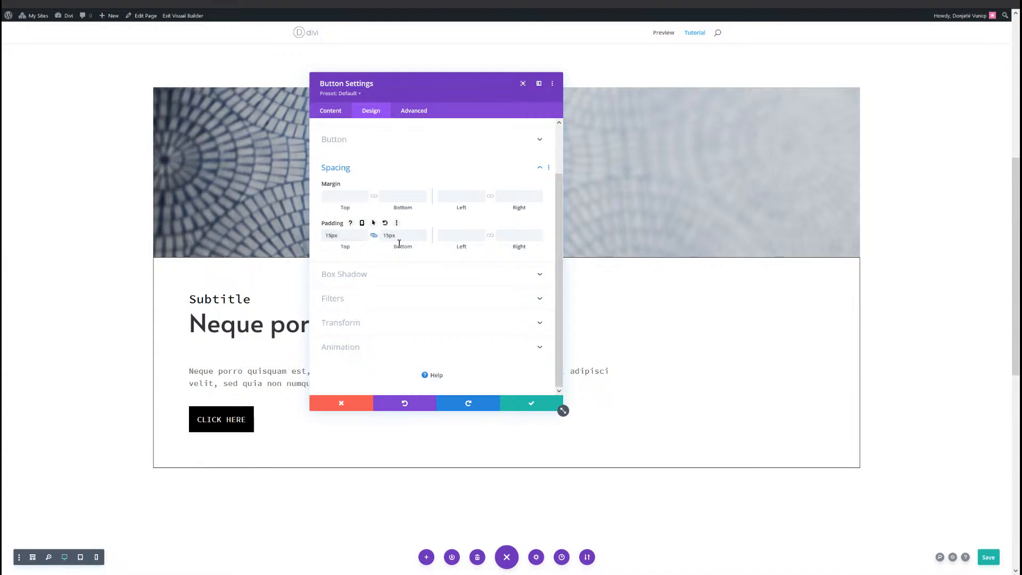
{"action": "left_click", "coordinate": [479, 235]}
{"action": "type", "text": "50px"}
{"action": "left_click", "coordinate": [491, 235]}
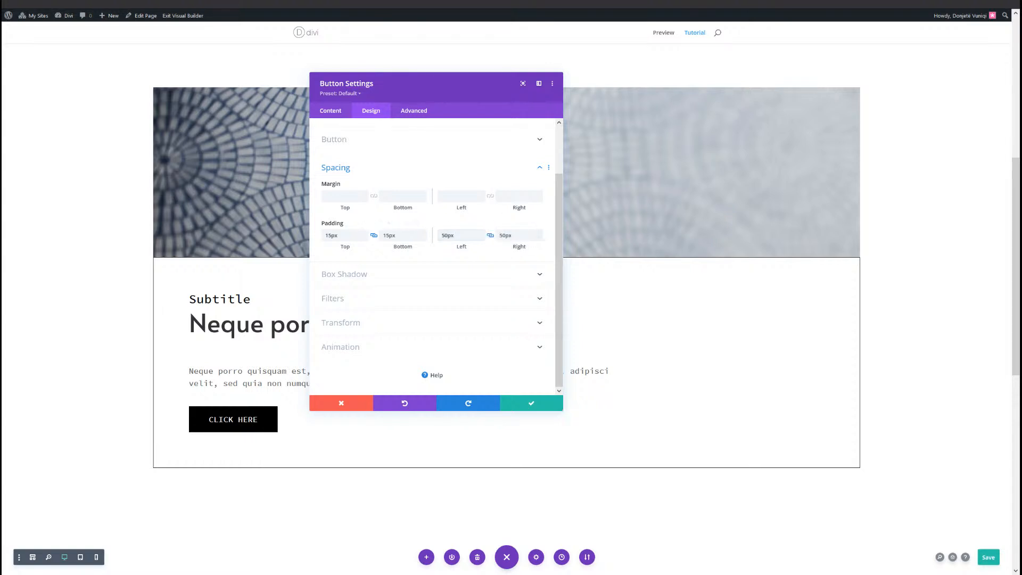
Set the button's position to Absolute with its location at the bottom-left corner of the column
{"action": "left_click", "coordinate": [416, 113]}
{"action": "left_click", "coordinate": [374, 273]}
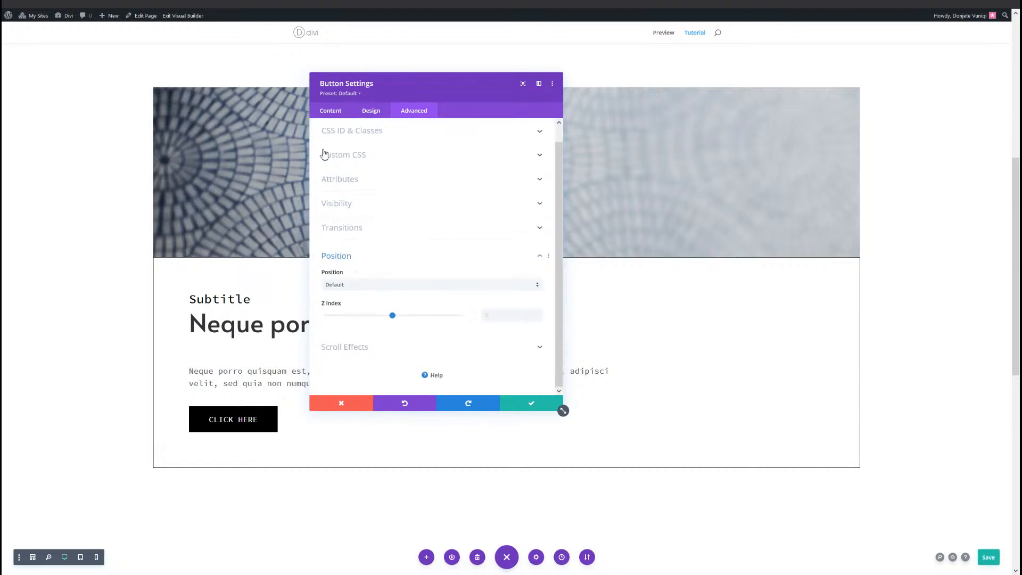
{"action": "left_click", "coordinate": [391, 284]}
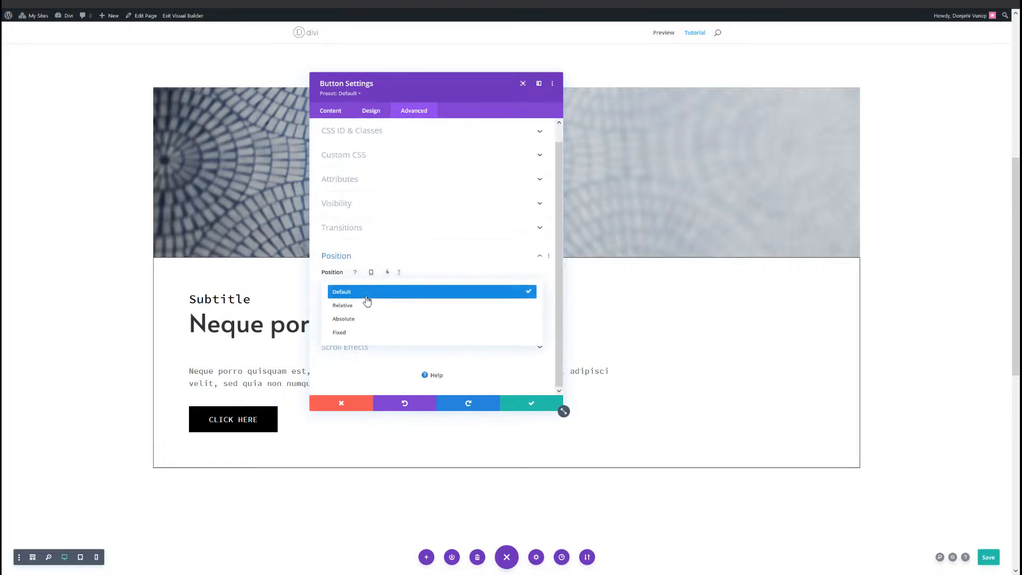
{"action": "left_click", "coordinate": [356, 318]}
{"action": "scroll", "coordinate": [376, 292], "scroll_direction": "down", "scroll_amount": 1}
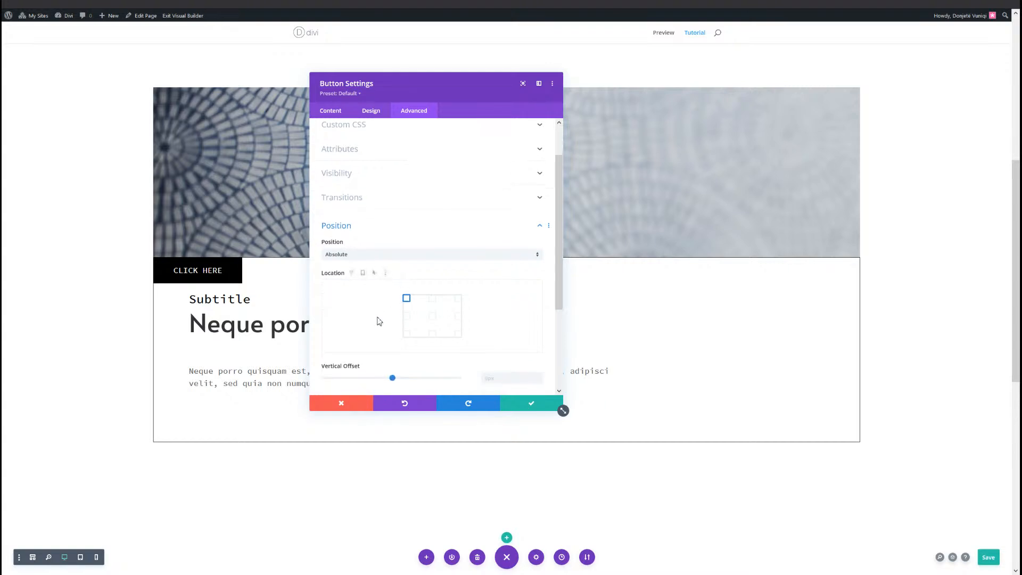
{"action": "left_click", "coordinate": [407, 340]}
{"action": "scroll", "coordinate": [463, 338], "scroll_direction": "down", "scroll_amount": 2}
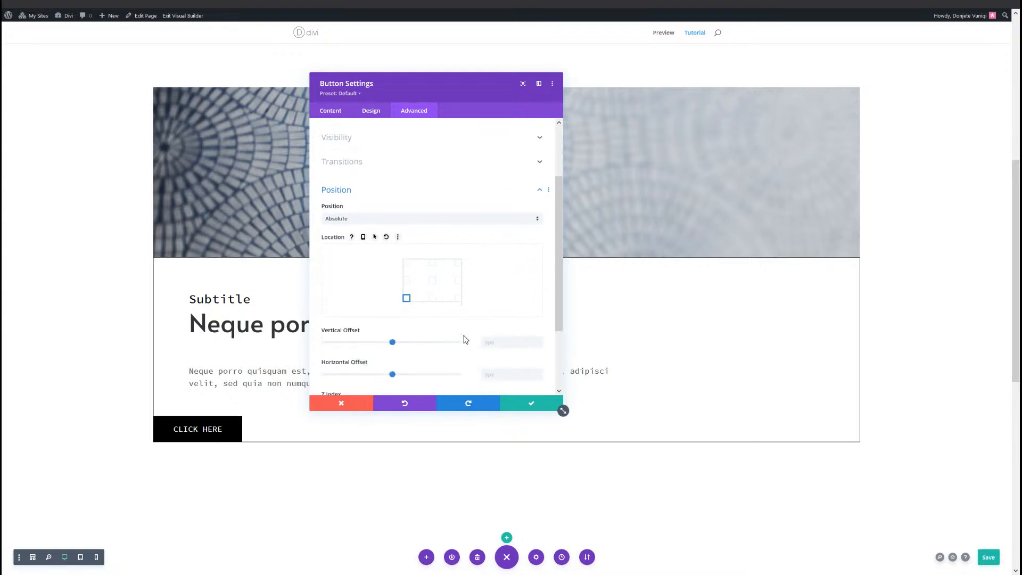
Set the button's vertical offset to -5% and horizontal offset to 5%, save the page and view the live result
{"action": "left_click", "coordinate": [504, 322]}
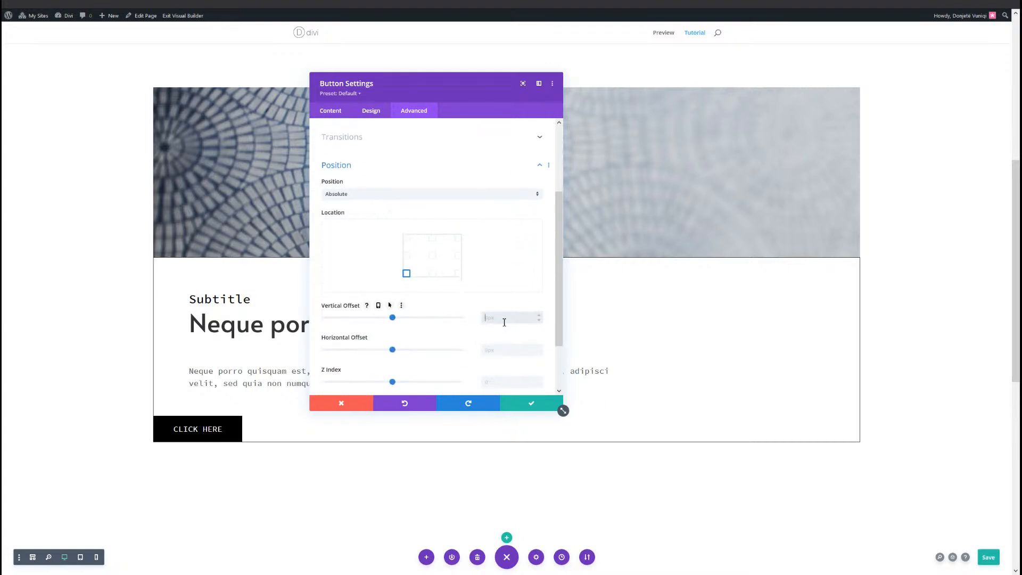
{"action": "type", "text": "-5%"}
{"action": "left_click", "coordinate": [502, 349]}
{"action": "type", "text": "5"}
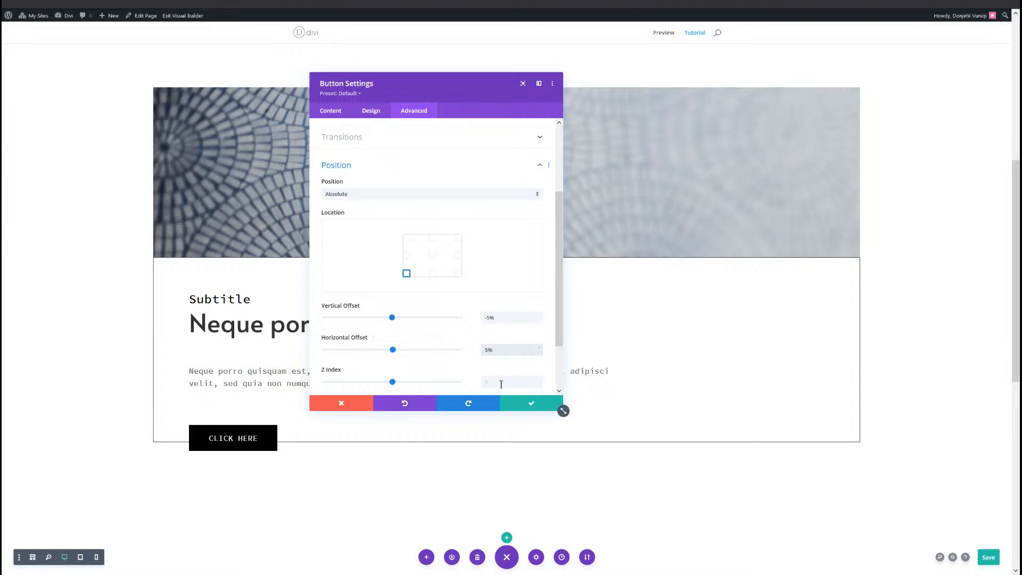
{"action": "left_click", "coordinate": [529, 404]}
{"action": "left_click", "coordinate": [988, 557]}
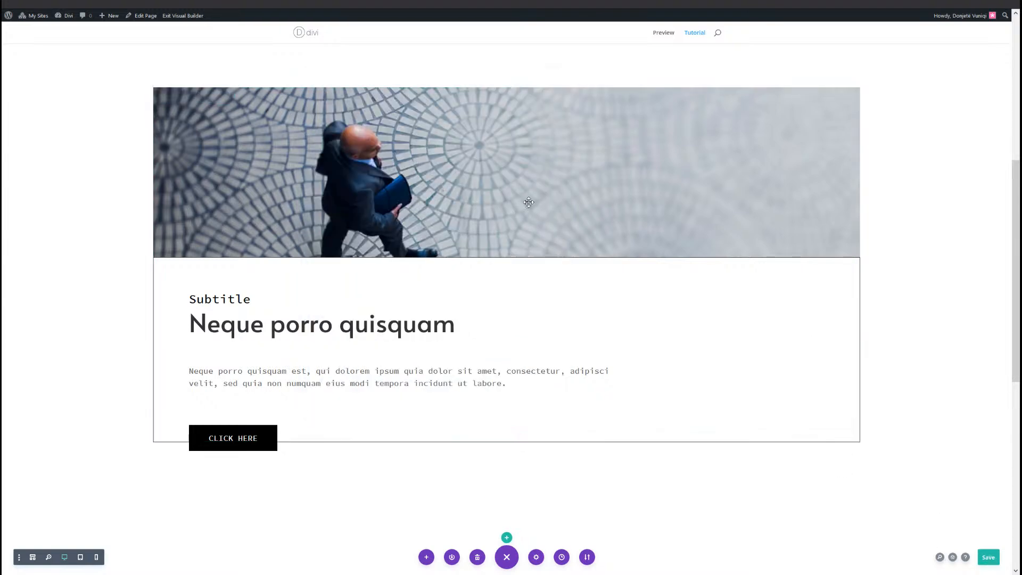
{"action": "scroll", "coordinate": [455, 167], "scroll_direction": "up", "scroll_amount": 1}
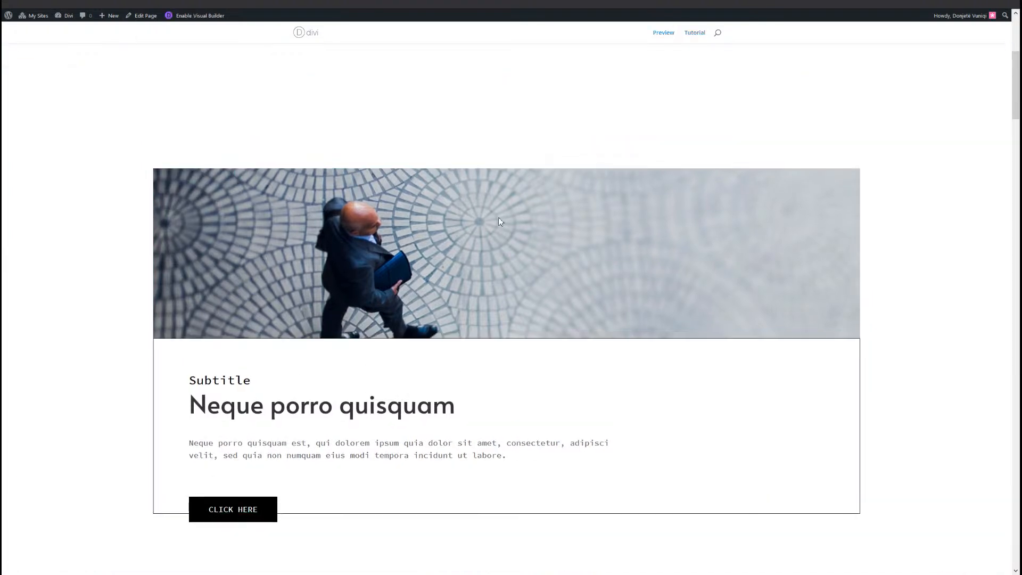
{"action": "scroll", "coordinate": [519, 232], "scroll_direction": "down", "scroll_amount": 2}
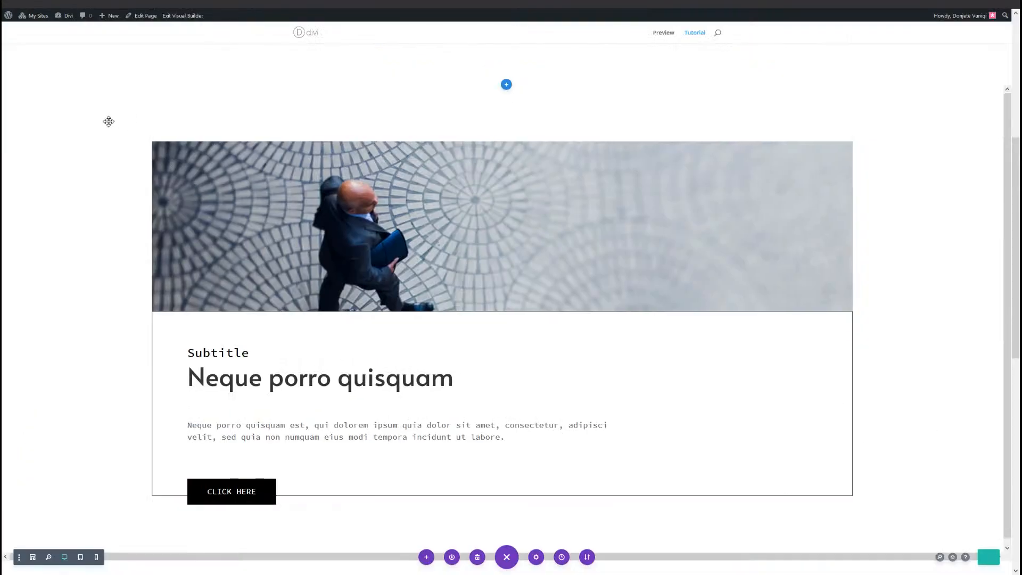
Duplicate the finished image, text and button section twice and check the copies stacked down the page
{"action": "mouse_move", "coordinate": [62, 109]}
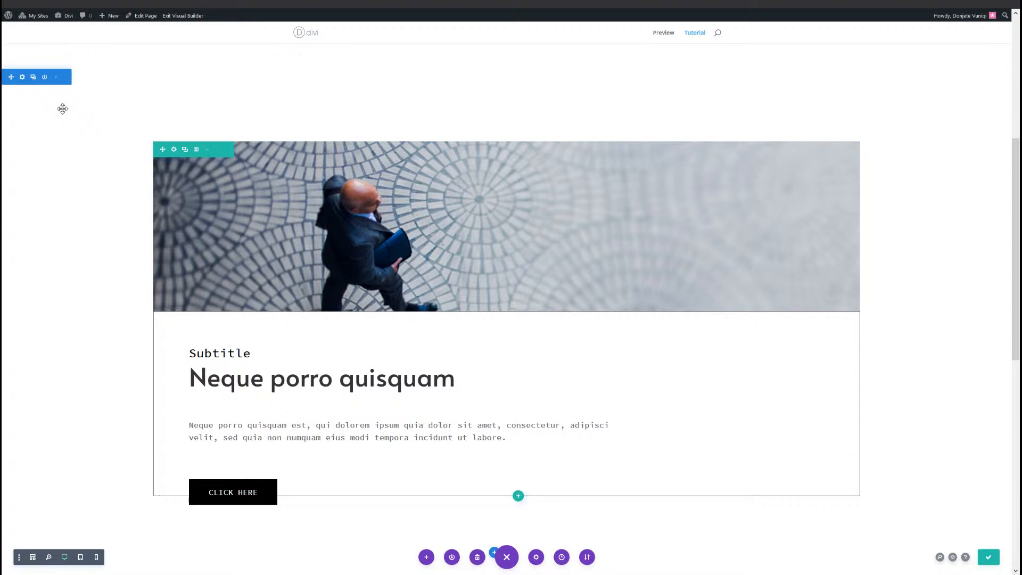
{"action": "left_click", "coordinate": [33, 78]}
{"action": "scroll", "coordinate": [707, 271], "scroll_direction": "down", "scroll_amount": 4}
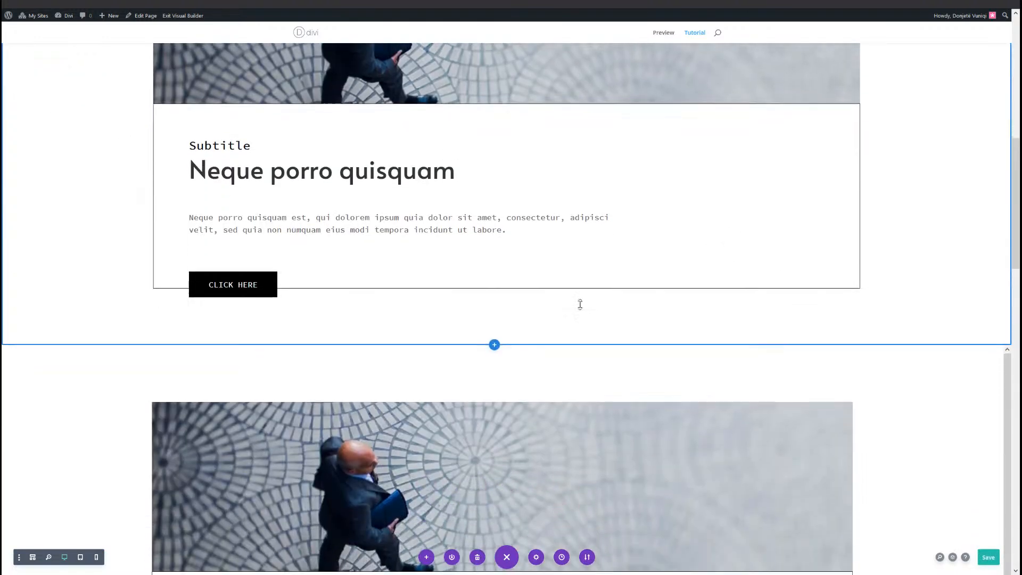
{"action": "scroll", "coordinate": [580, 304], "scroll_direction": "down", "scroll_amount": 2}
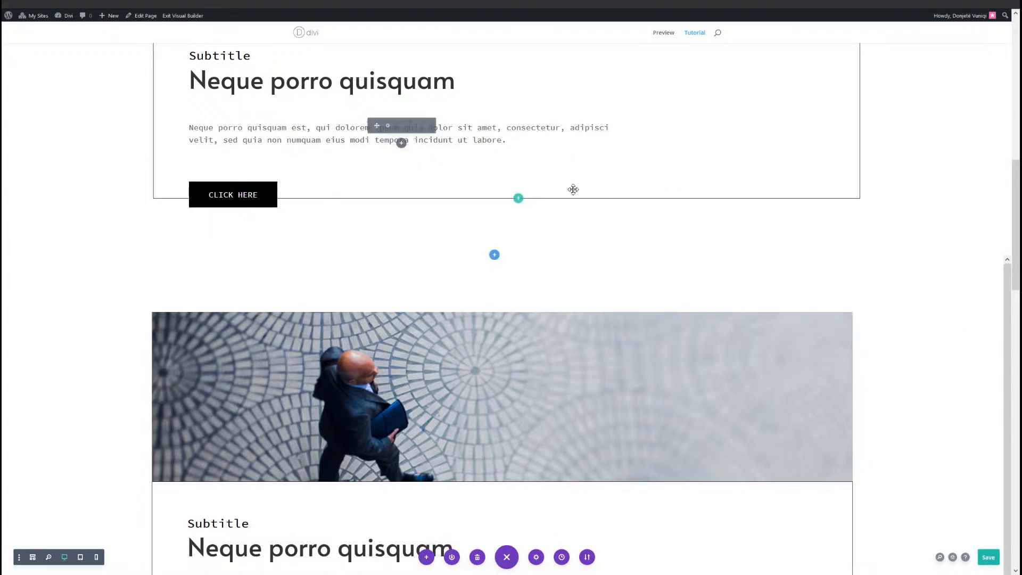
{"action": "scroll", "coordinate": [573, 189], "scroll_direction": "down", "scroll_amount": 2}
{"action": "scroll", "coordinate": [567, 279], "scroll_direction": "up", "scroll_amount": 3}
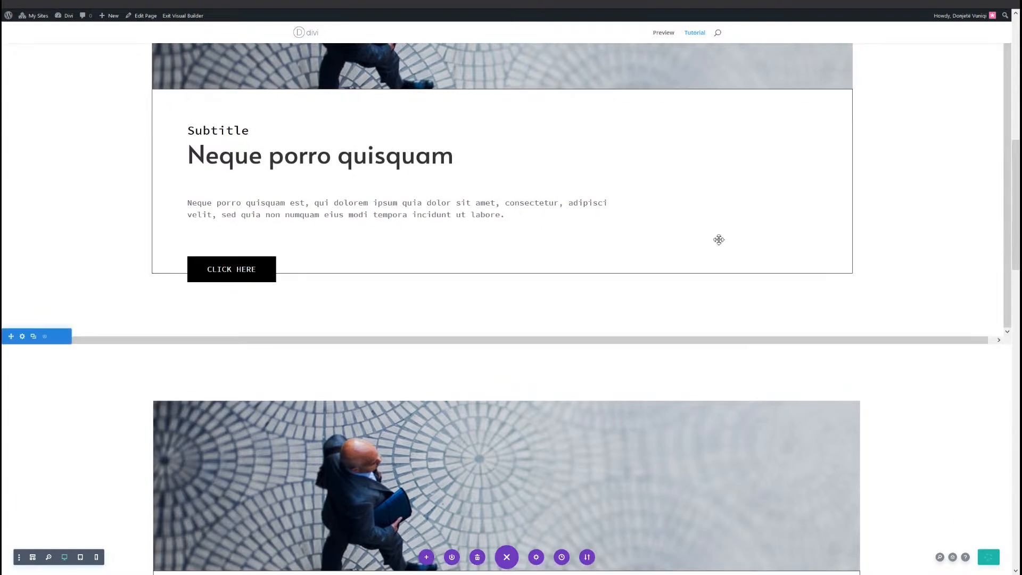
{"action": "scroll", "coordinate": [796, 378], "scroll_direction": "down", "scroll_amount": 3}
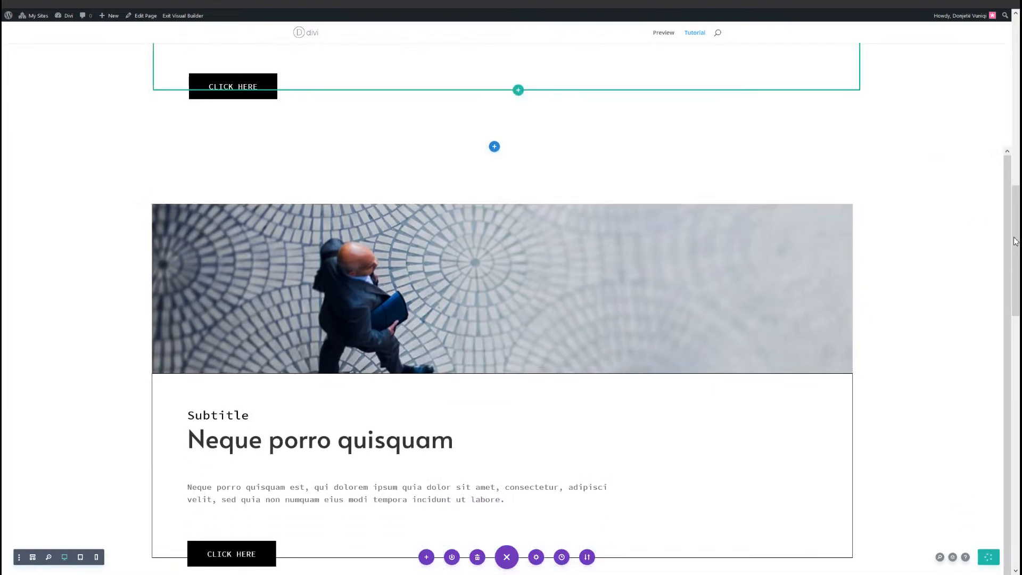
{"action": "scroll", "coordinate": [996, 369], "scroll_direction": "down", "scroll_amount": 5}
{"action": "scroll", "coordinate": [998, 360], "scroll_direction": "up", "scroll_amount": 4}
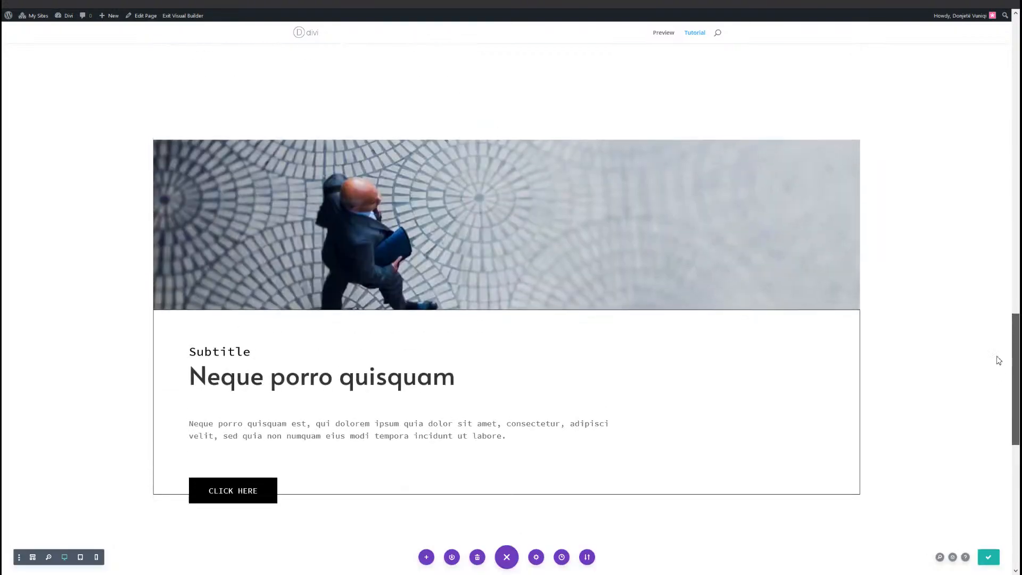
{"action": "scroll", "coordinate": [998, 361], "scroll_direction": "up", "scroll_amount": 8}
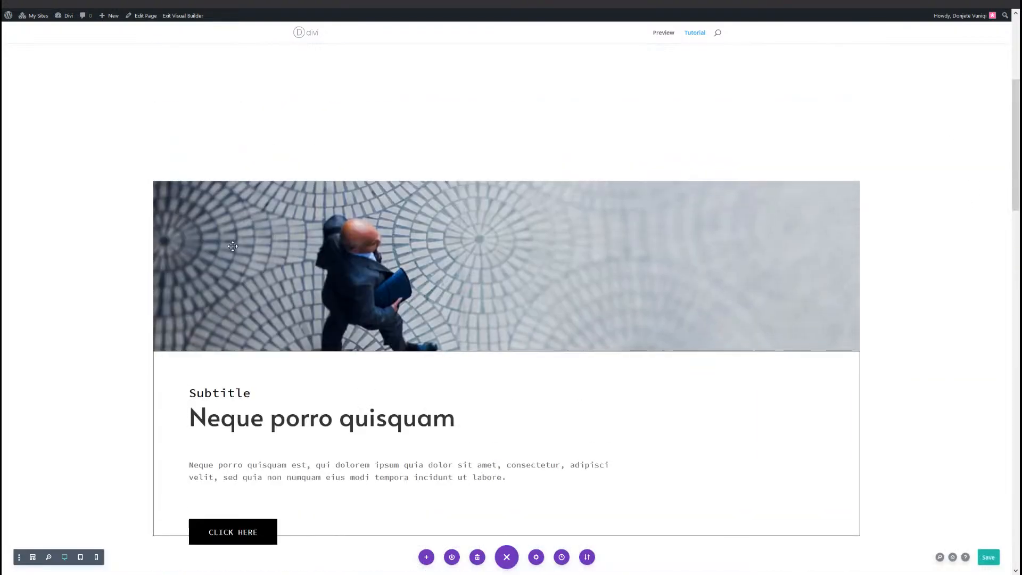
Look through the stacked content sections from the first one down to the last
{"action": "scroll", "coordinate": [280, 267], "scroll_direction": "down", "scroll_amount": 2}
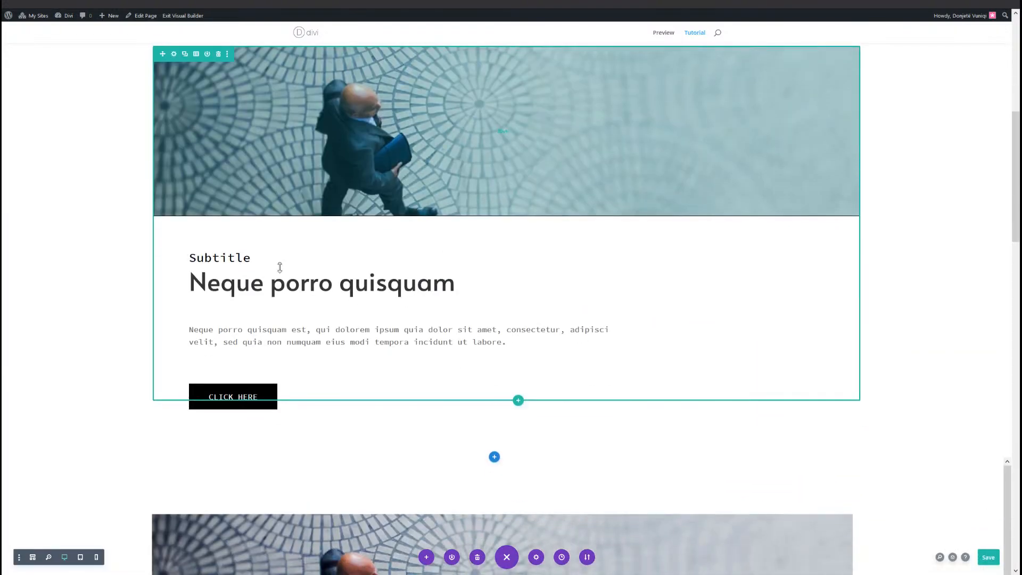
{"action": "scroll", "coordinate": [279, 267], "scroll_direction": "down", "scroll_amount": 3}
{"action": "scroll", "coordinate": [581, 383], "scroll_direction": "down", "scroll_amount": 2}
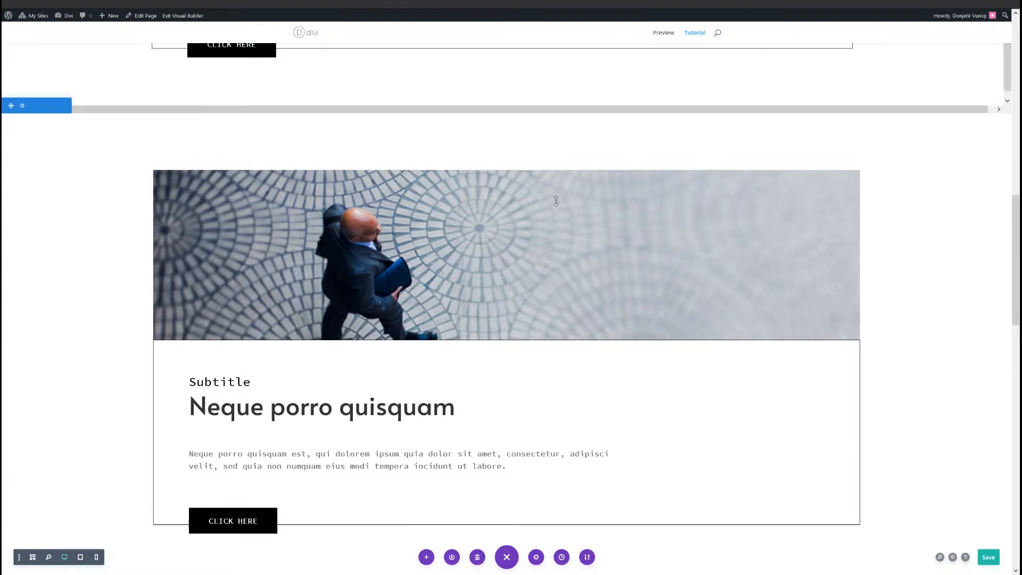
{"action": "scroll", "coordinate": [615, 249], "scroll_direction": "up", "scroll_amount": 3}
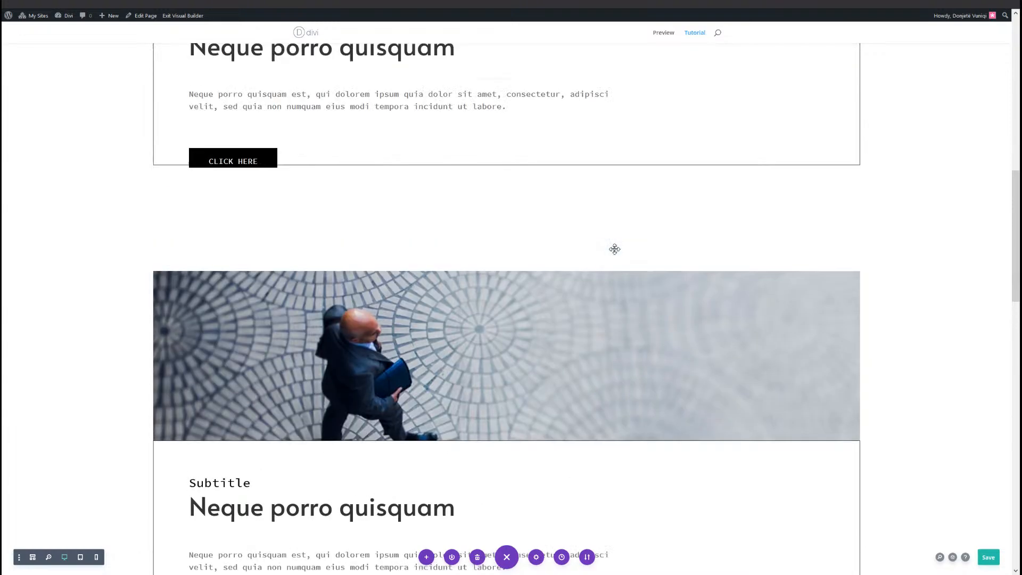
{"action": "scroll", "coordinate": [731, 334], "scroll_direction": "down", "scroll_amount": 12}
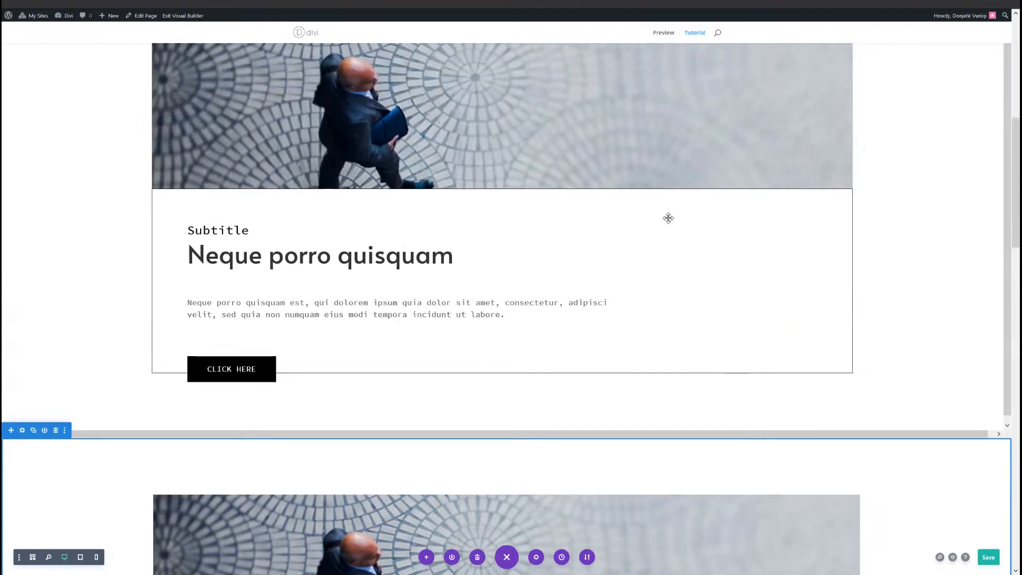
{"action": "scroll", "coordinate": [606, 165], "scroll_direction": "down", "scroll_amount": 3}
{"action": "scroll", "coordinate": [607, 262], "scroll_direction": "down", "scroll_amount": 4}
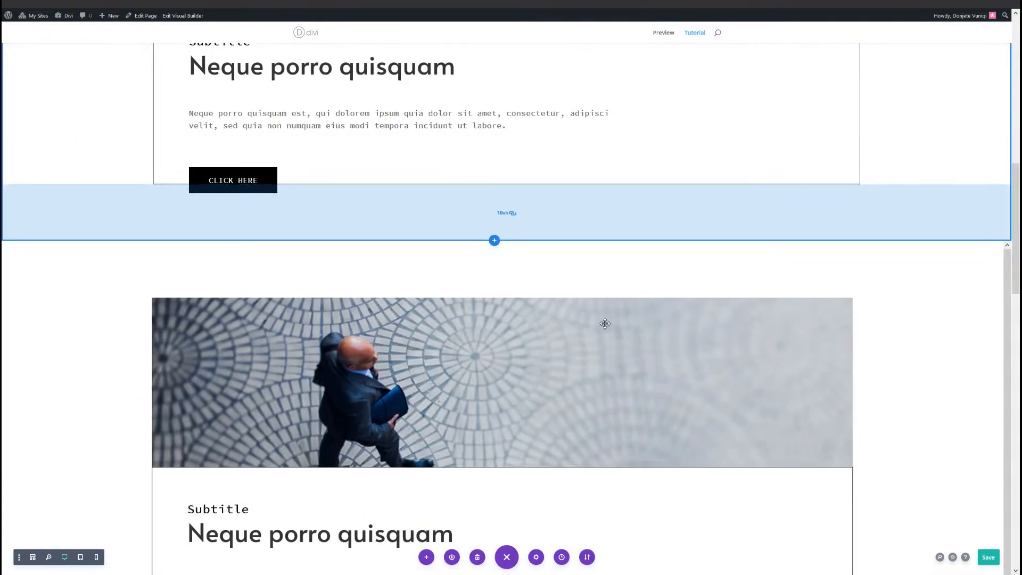
{"action": "scroll", "coordinate": [585, 342], "scroll_direction": "down", "scroll_amount": 8}
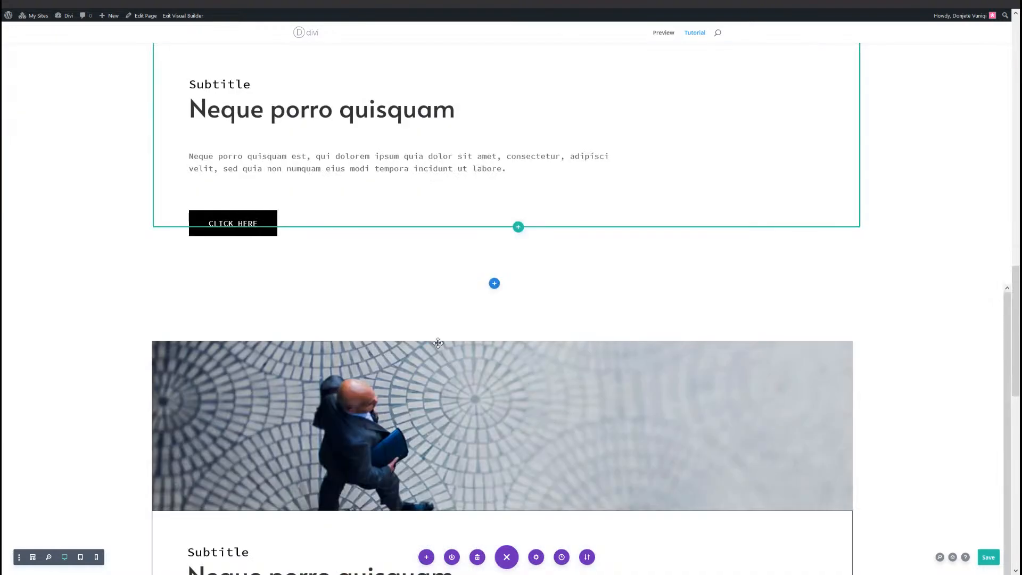
{"action": "scroll", "coordinate": [436, 343], "scroll_direction": "down", "scroll_amount": 5}
{"action": "scroll", "coordinate": [272, 255], "scroll_direction": "down", "scroll_amount": 5}
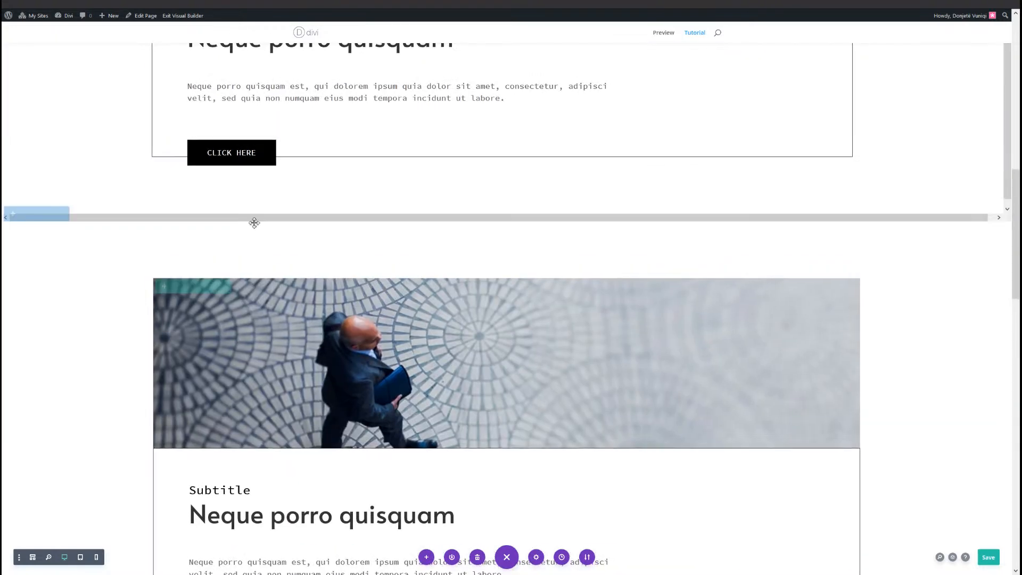
Assign the CSS class horizontal-section to the first content section
{"action": "scroll", "coordinate": [159, 207], "scroll_direction": "up", "scroll_amount": 5}
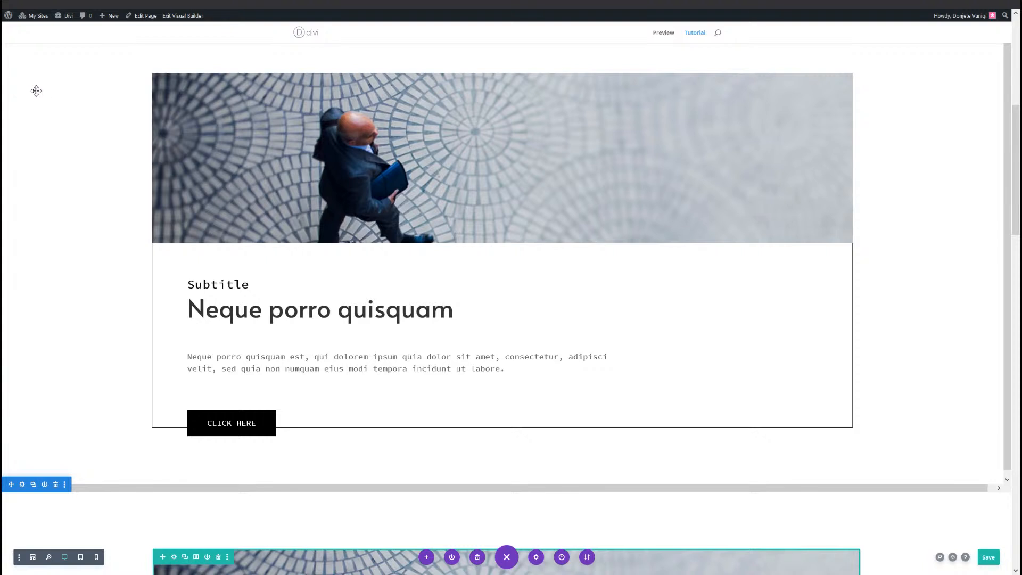
{"action": "scroll", "coordinate": [34, 93], "scroll_direction": "up", "scroll_amount": 1}
{"action": "scroll", "coordinate": [26, 74], "scroll_direction": "up", "scroll_amount": 1}
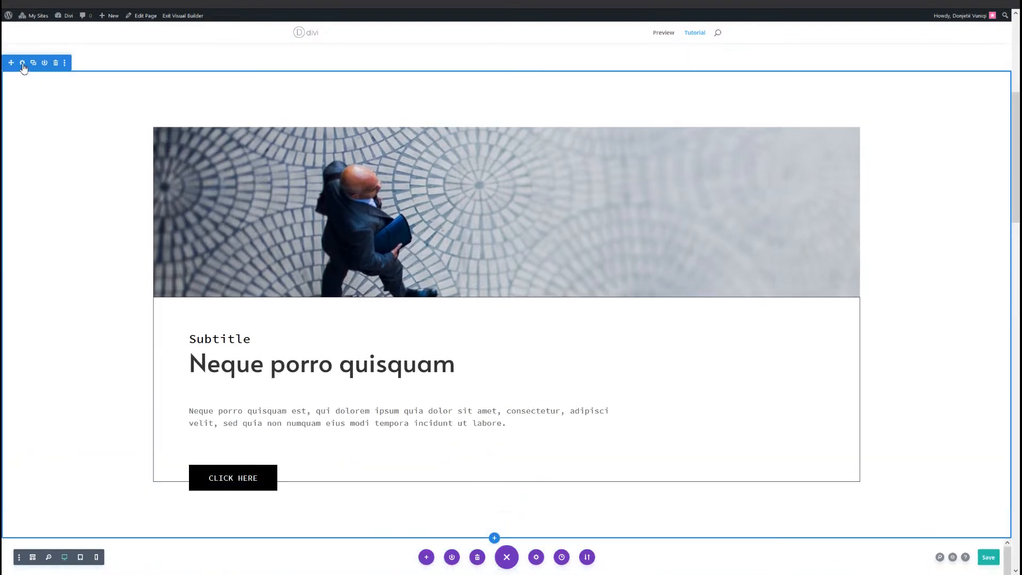
{"action": "left_click", "coordinate": [22, 63]}
{"action": "left_click", "coordinate": [413, 110]}
{"action": "left_click", "coordinate": [393, 153]}
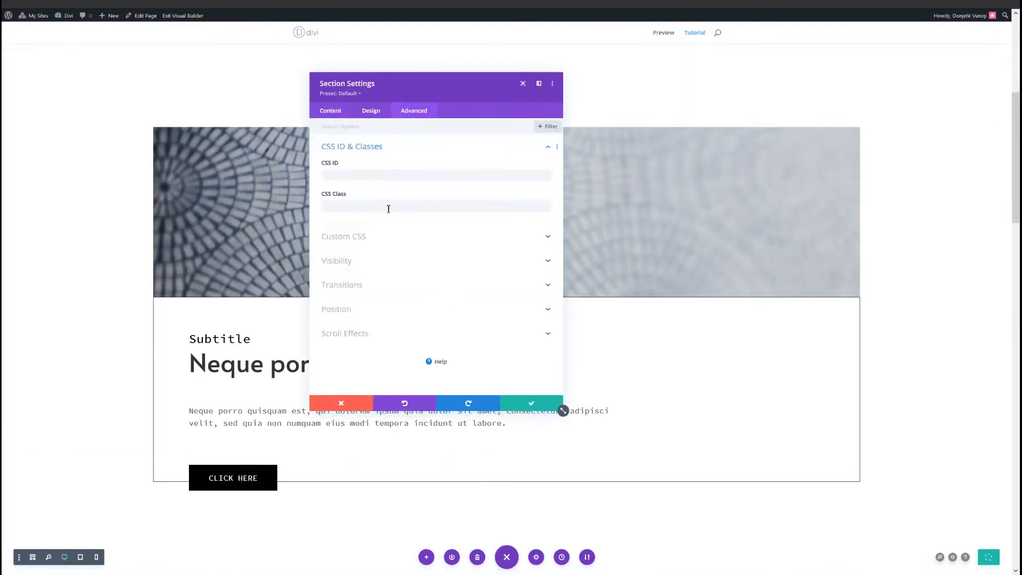
{"action": "left_click", "coordinate": [388, 206]}
{"action": "type", "text": "horizontal-section"}
{"action": "left_click", "coordinate": [514, 402]}
Assign the CSS class horizontal-section to the second content section and copy the class name
{"action": "scroll", "coordinate": [180, 328], "scroll_direction": "down", "scroll_amount": 5}
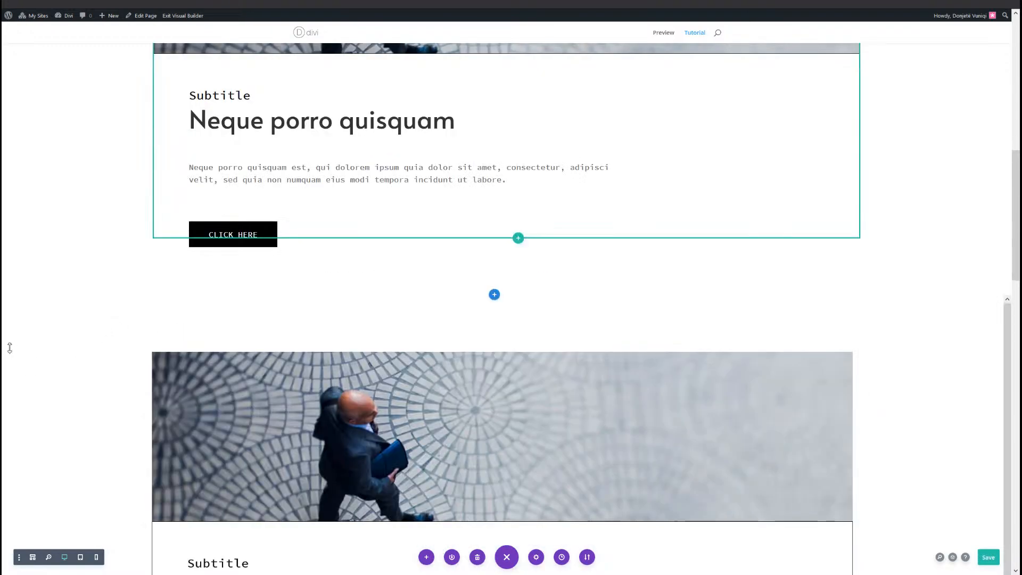
{"action": "left_click", "coordinate": [21, 294]}
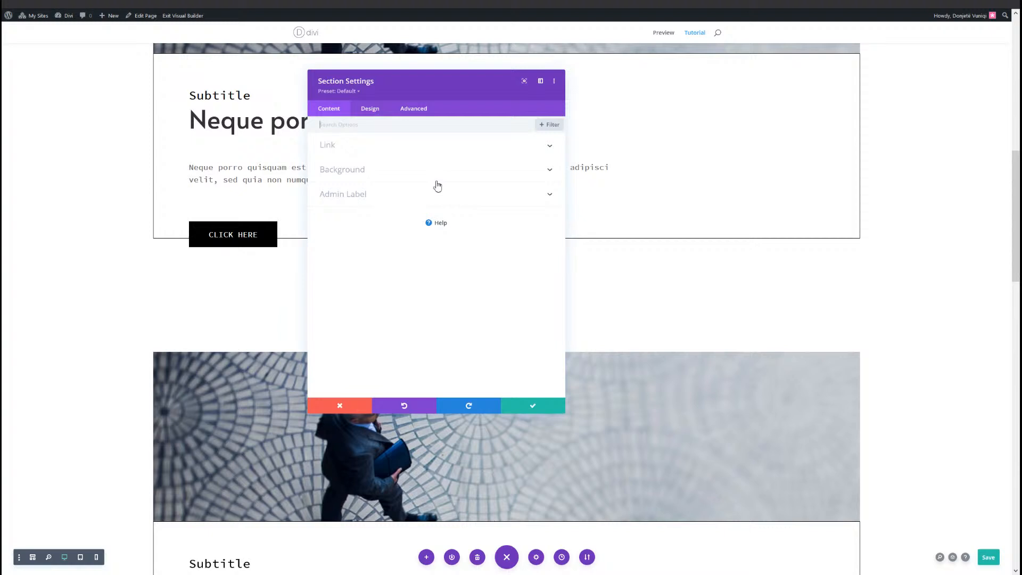
{"action": "left_click", "coordinate": [416, 109]}
{"action": "left_click", "coordinate": [369, 148]}
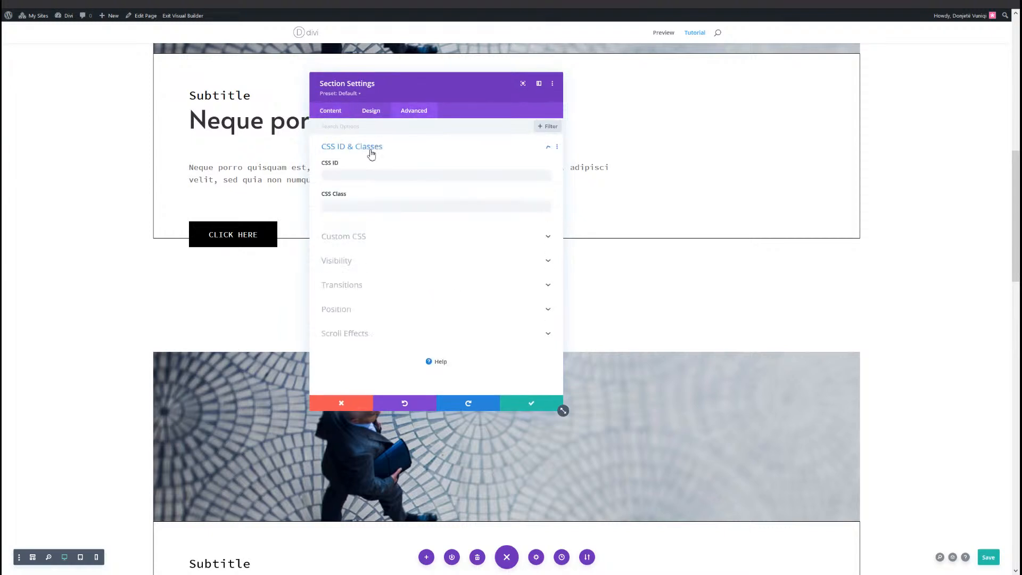
{"action": "left_click", "coordinate": [377, 206]}
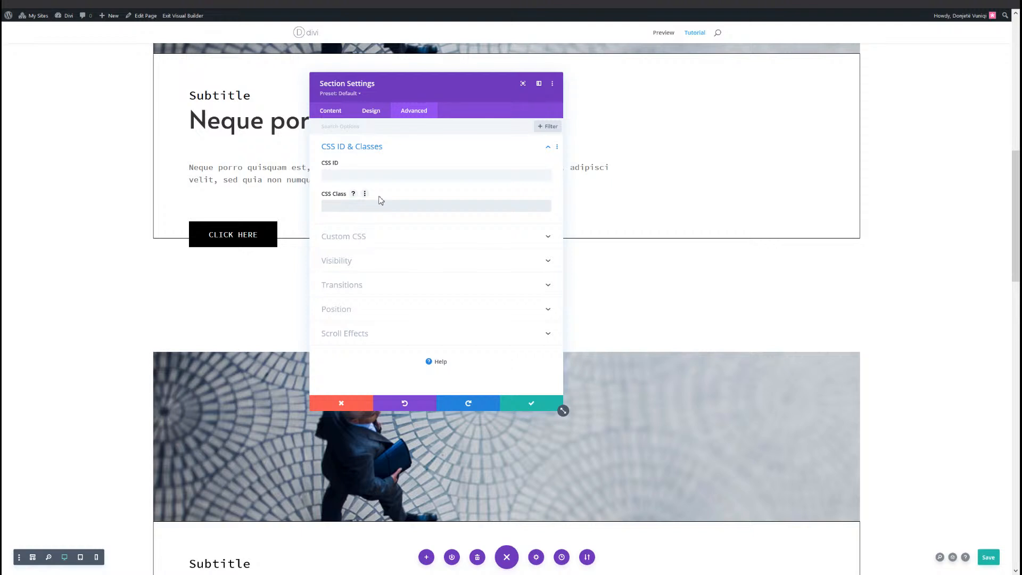
{"action": "type", "text": "horizontal-section"}
{"action": "left_click_drag", "start_coordinate": [385, 207], "coordinate": [289, 207]}
{"action": "key", "text": "ctrl+c"}
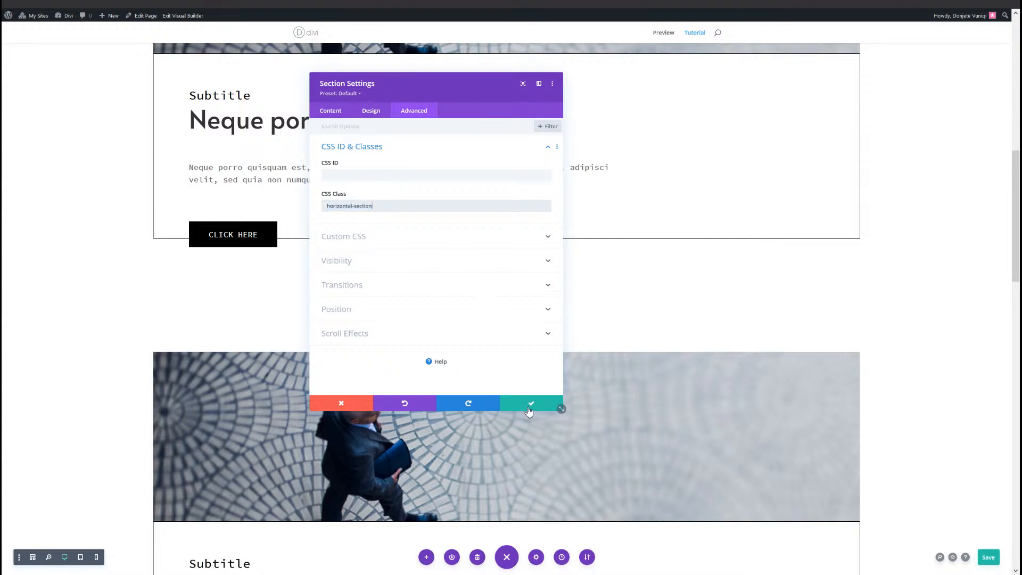
{"action": "left_click", "coordinate": [530, 406]}
Paste the horizontal-section CSS class into the third content section's settings
{"action": "scroll", "coordinate": [106, 330], "scroll_direction": "down", "scroll_amount": 6}
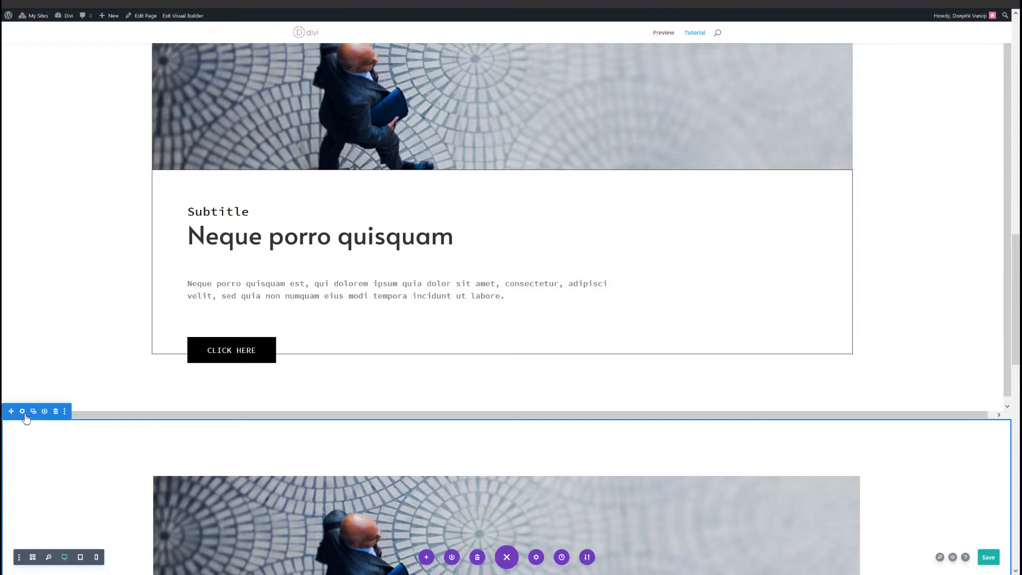
{"action": "left_click", "coordinate": [25, 415]}
{"action": "left_click", "coordinate": [414, 111]}
{"action": "left_click", "coordinate": [368, 147]}
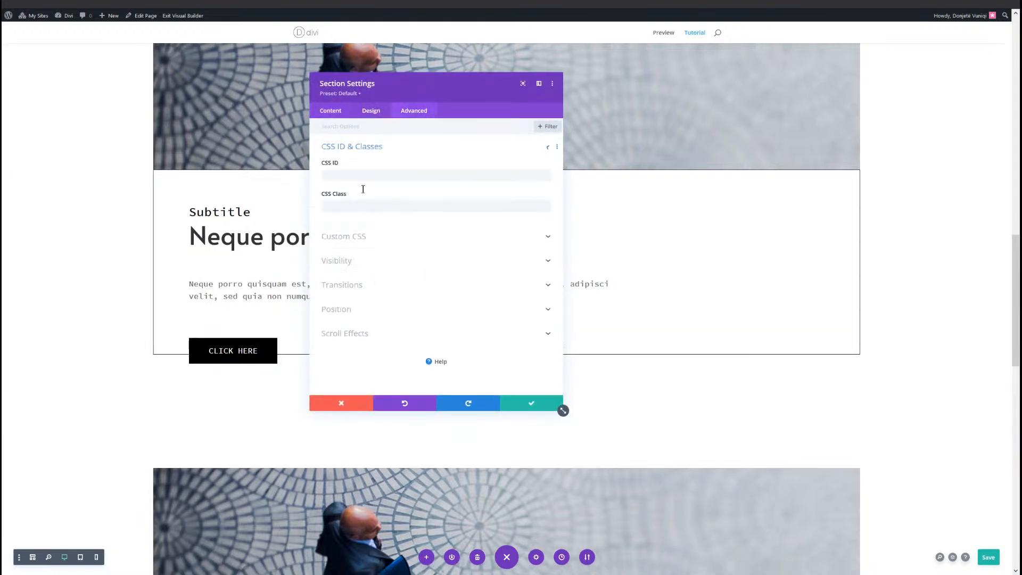
{"action": "left_click", "coordinate": [353, 206]}
{"action": "key", "text": "ctrl+v"}
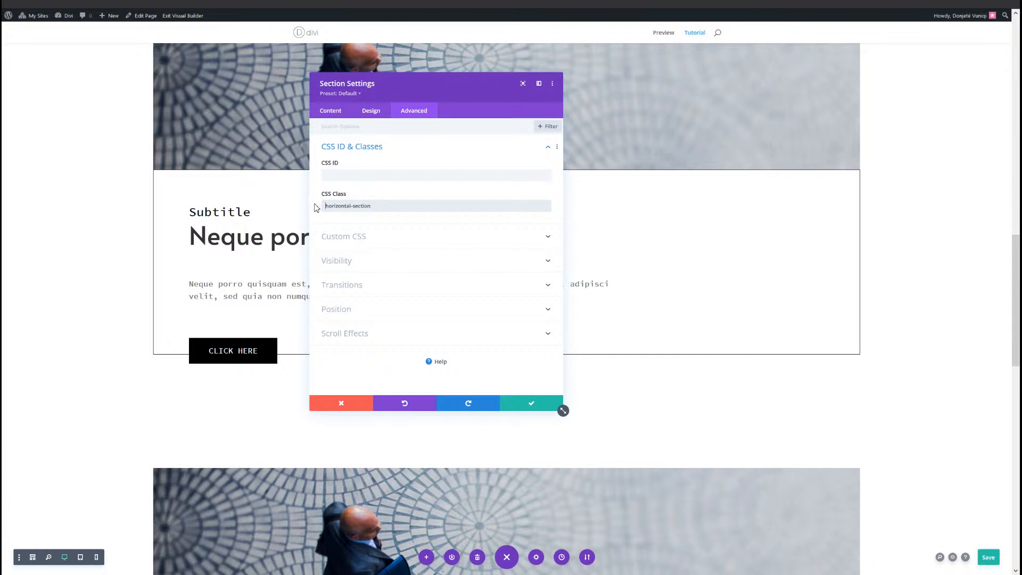
{"action": "left_click", "coordinate": [532, 405]}
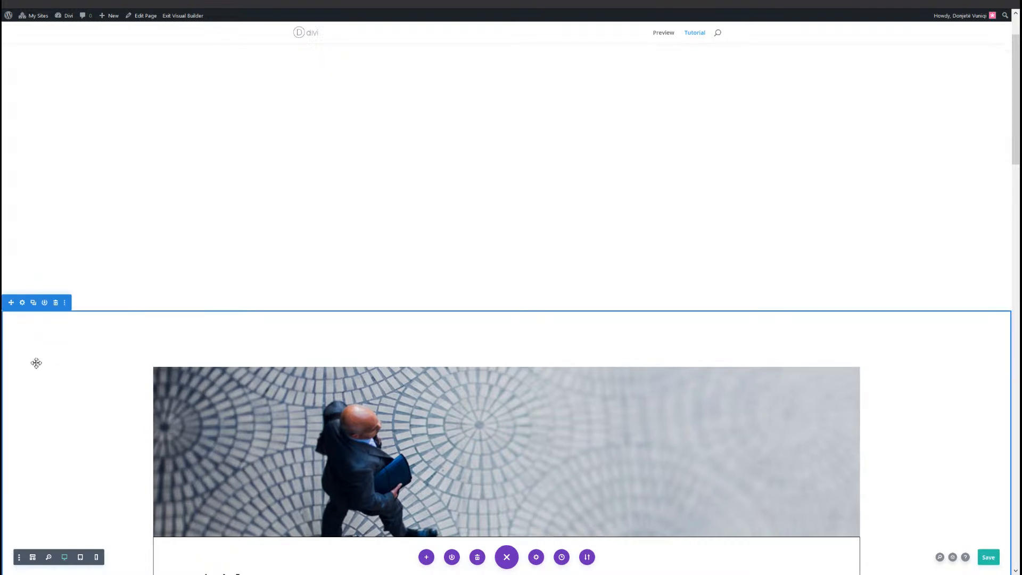
Check the CSS class in the first content section's settings
{"action": "left_click", "coordinate": [23, 302]}
{"action": "left_click", "coordinate": [414, 114]}
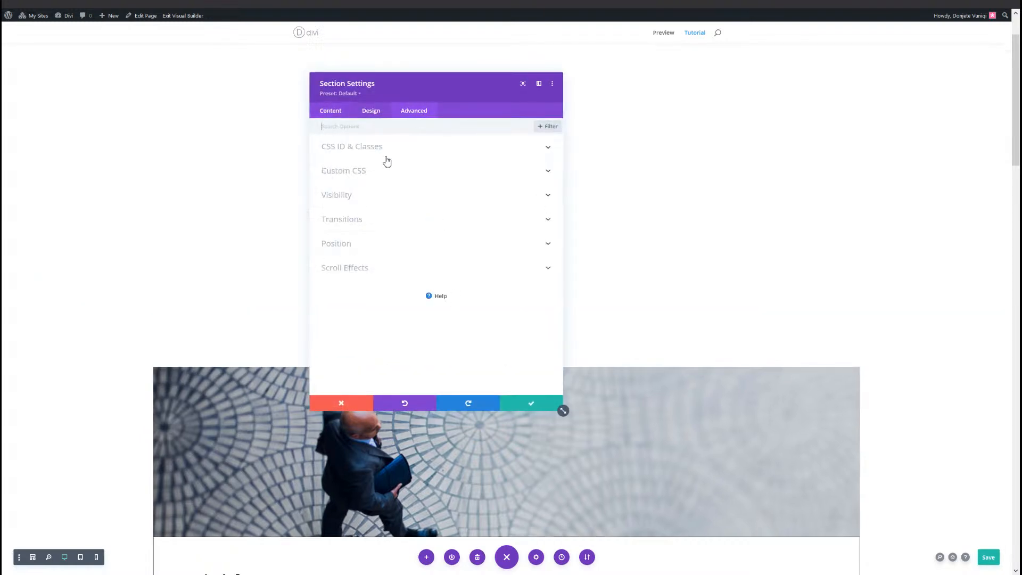
{"action": "left_click", "coordinate": [385, 154]}
{"action": "left_click", "coordinate": [329, 205]}
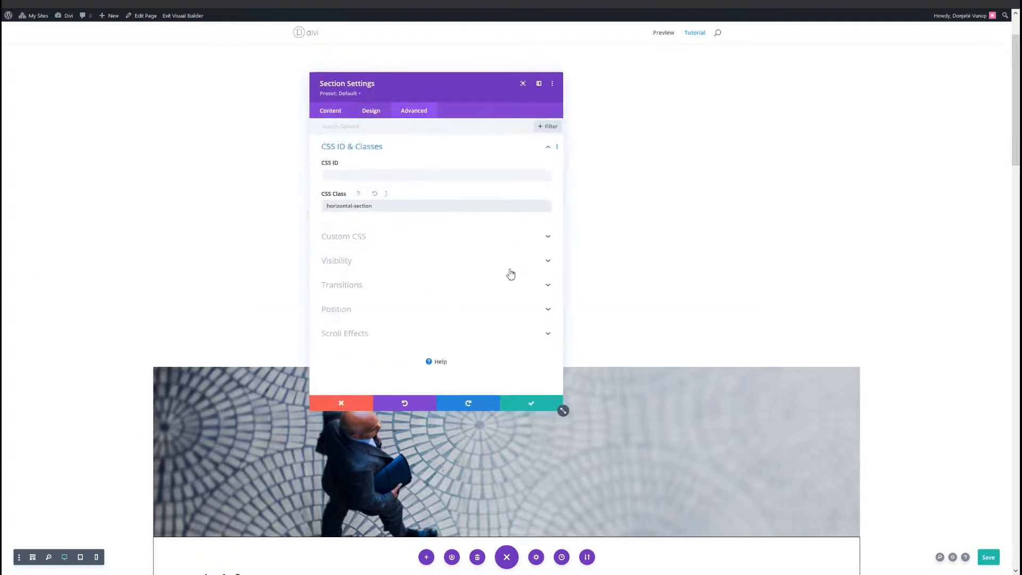
{"action": "left_click", "coordinate": [530, 404]}
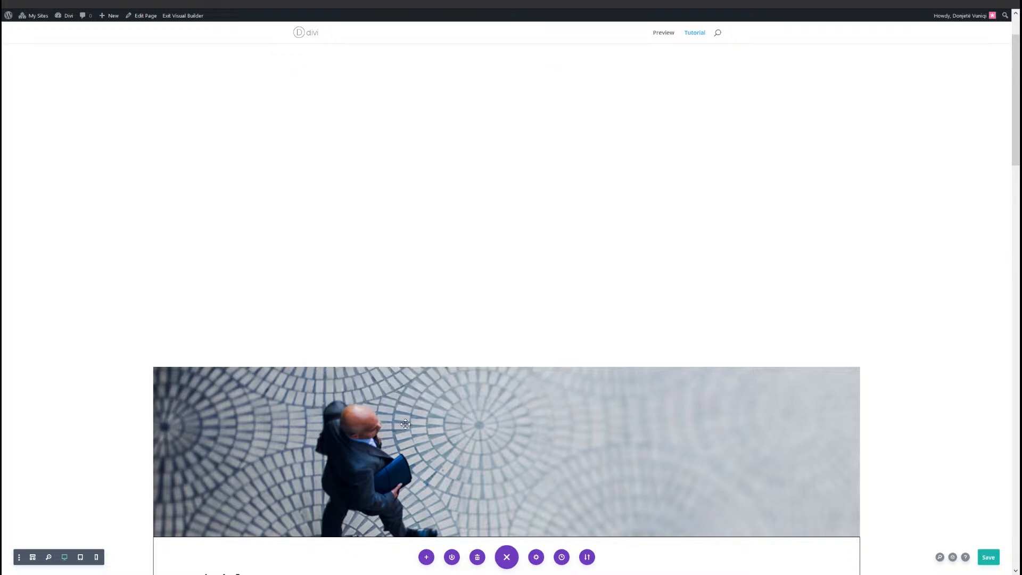
Check the CSS class in the second content section's settings
{"action": "scroll", "coordinate": [93, 422], "scroll_direction": "down", "scroll_amount": 6}
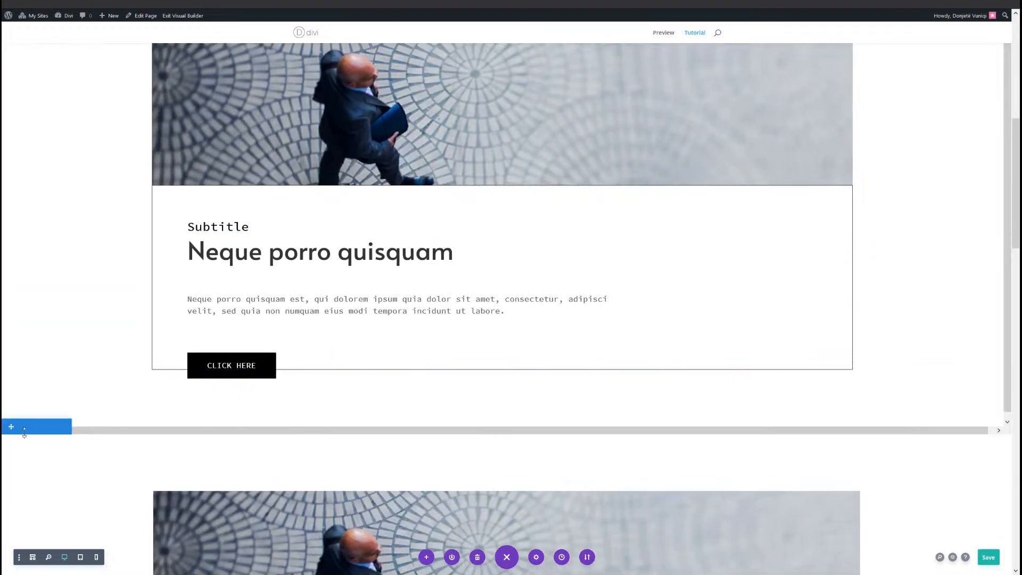
{"action": "left_click", "coordinate": [23, 426]}
{"action": "left_click", "coordinate": [424, 111]}
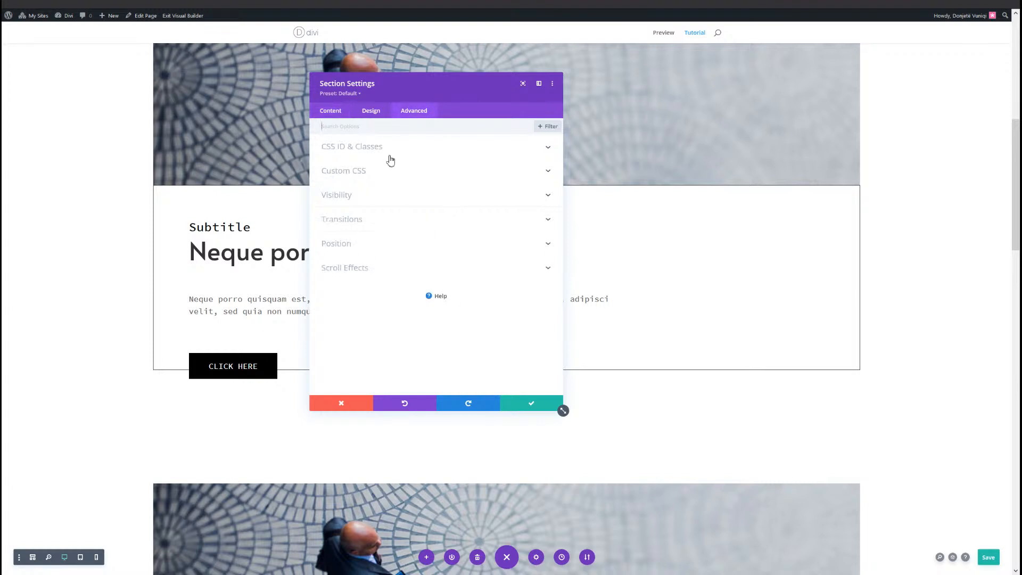
{"action": "left_click", "coordinate": [385, 147]}
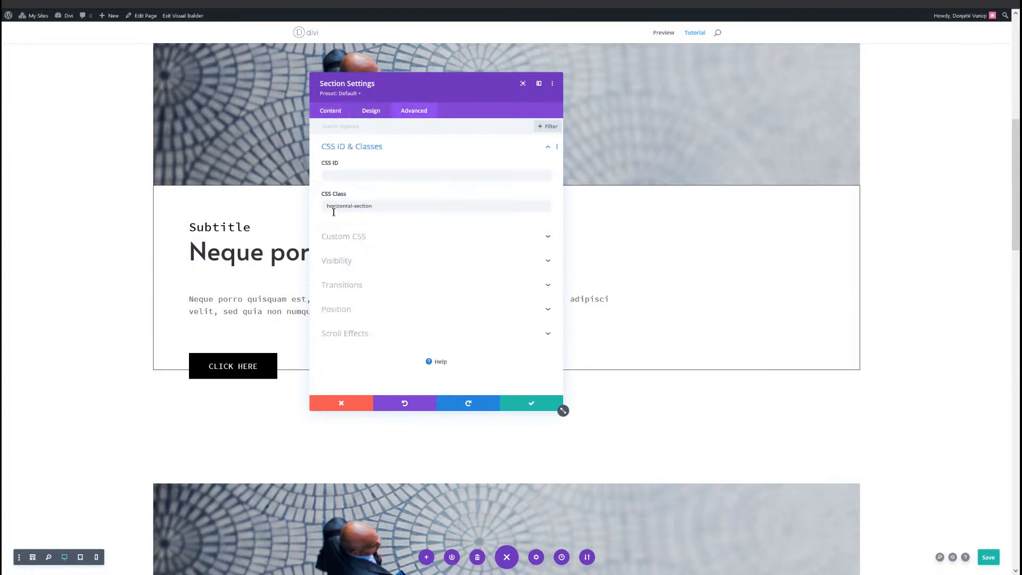
{"action": "left_click", "coordinate": [531, 404]}
Check the CSS class in the third content section's settings
{"action": "scroll", "coordinate": [495, 235], "scroll_direction": "down", "scroll_amount": 5}
{"action": "scroll", "coordinate": [134, 397], "scroll_direction": "down", "scroll_amount": 5}
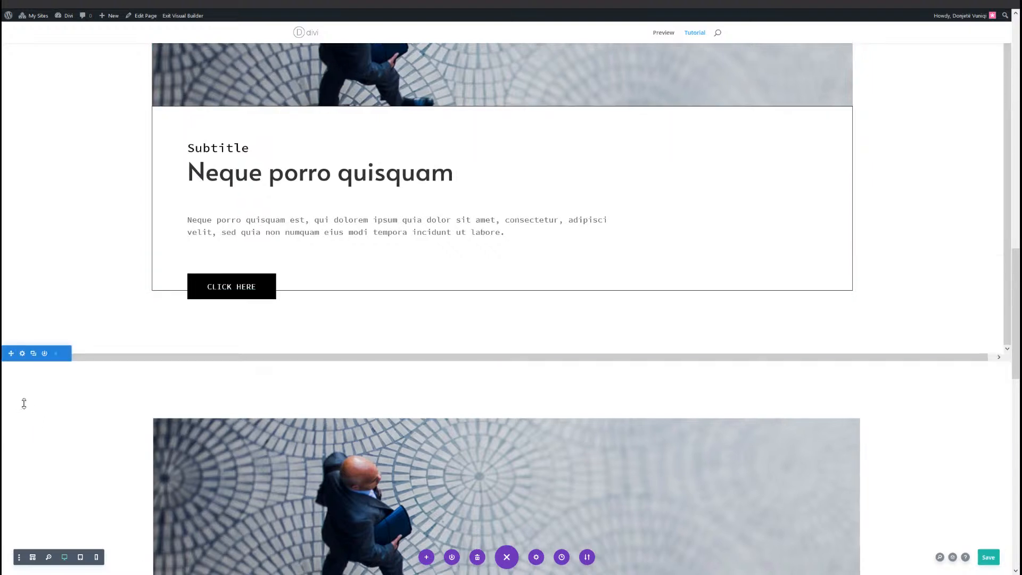
{"action": "left_click", "coordinate": [22, 353]}
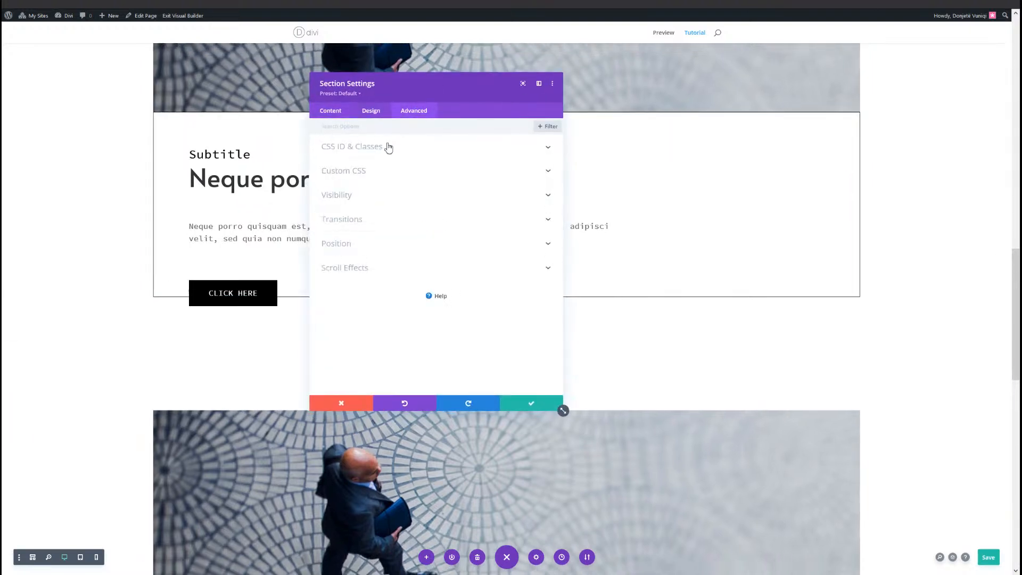
{"action": "left_click", "coordinate": [388, 146]}
{"action": "left_click", "coordinate": [327, 210]}
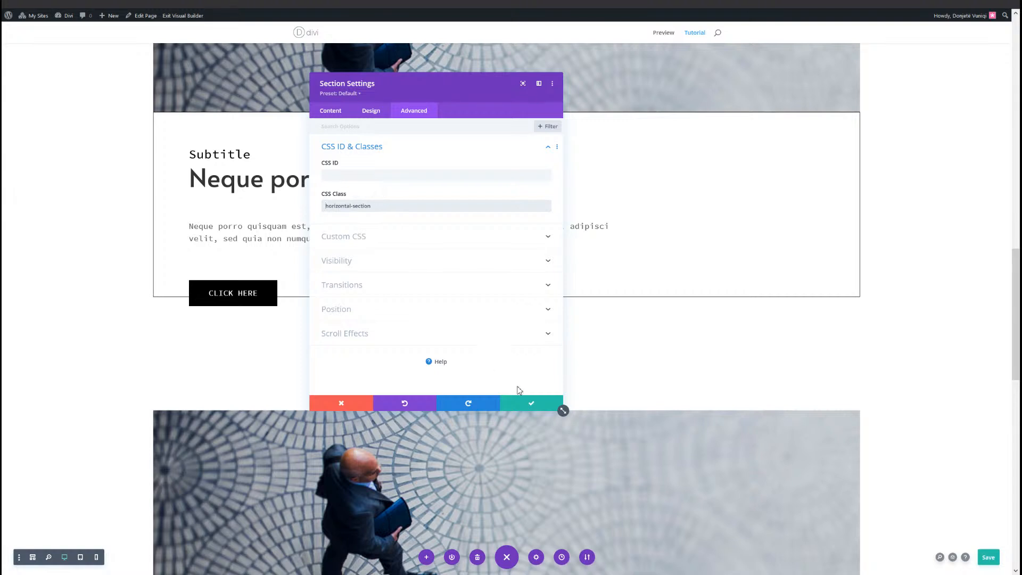
{"action": "left_click", "coordinate": [522, 408]}
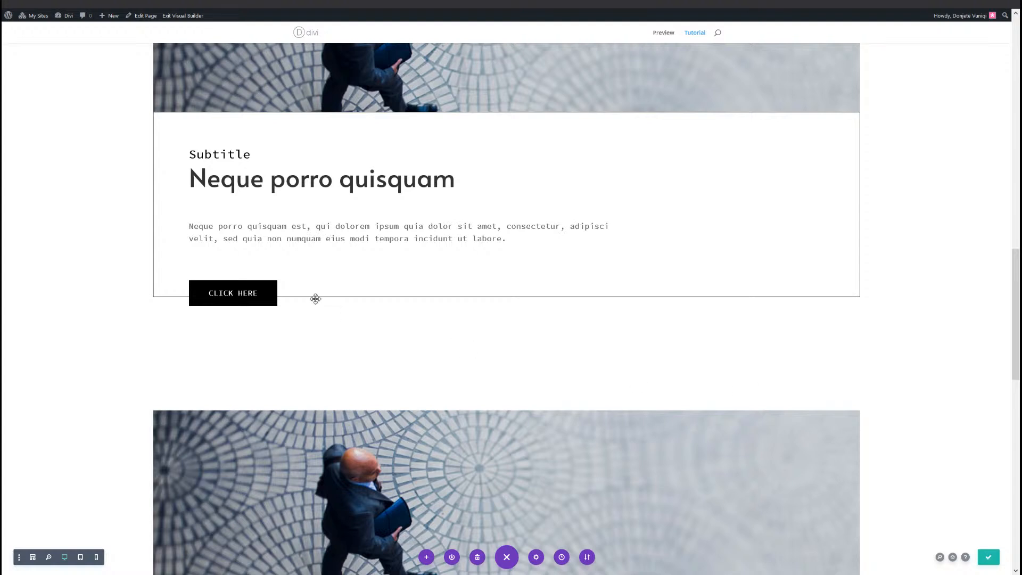
Switch to wireframe view and add a Code module after the button in the first content section
{"action": "scroll", "coordinate": [457, 288], "scroll_direction": "up", "scroll_amount": 7}
{"action": "scroll", "coordinate": [456, 287], "scroll_direction": "down", "scroll_amount": 5}
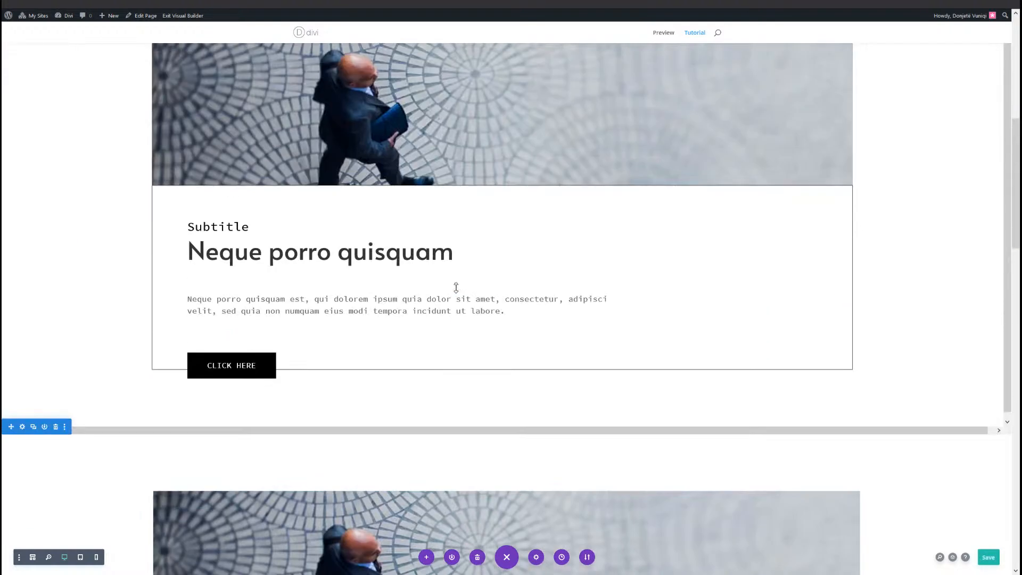
{"action": "scroll", "coordinate": [520, 405], "scroll_direction": "up", "scroll_amount": 1}
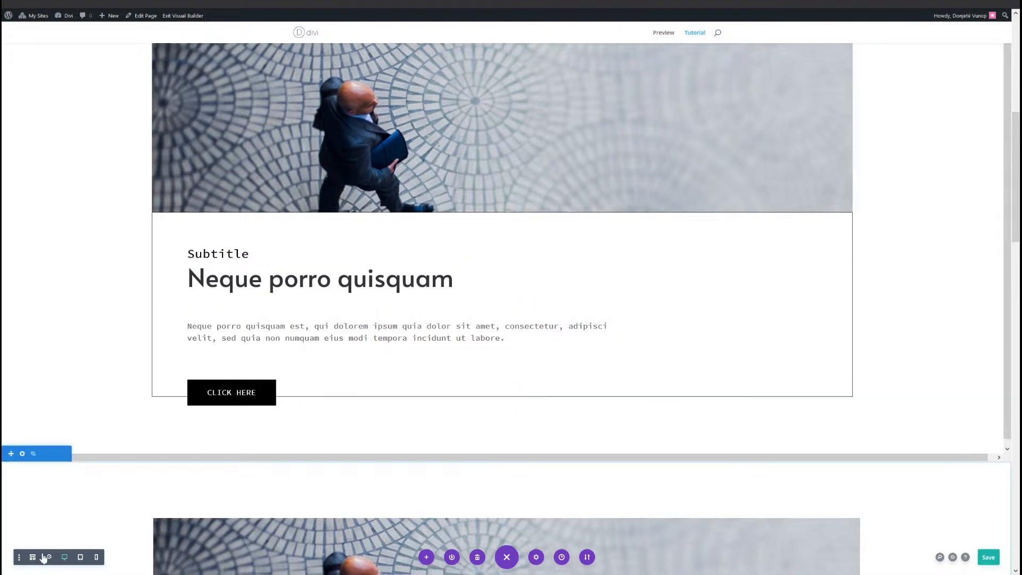
{"action": "left_click", "coordinate": [46, 557]}
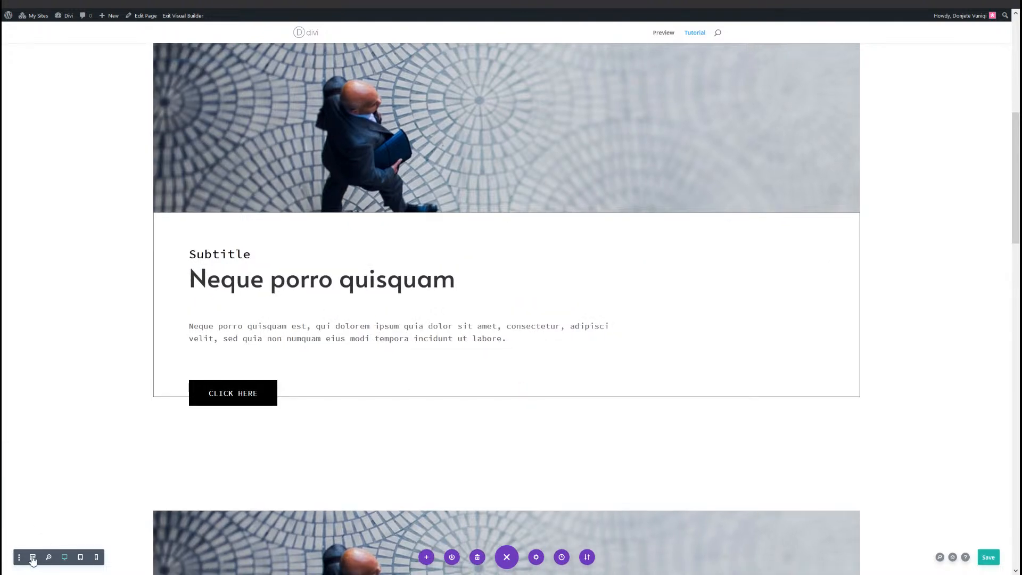
{"action": "left_click", "coordinate": [32, 558]}
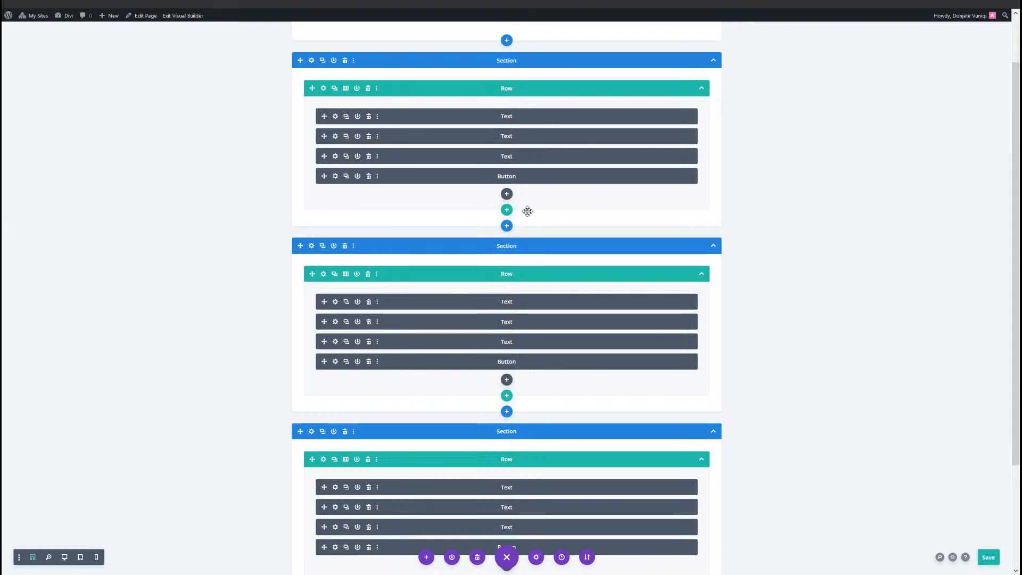
{"action": "left_click", "coordinate": [509, 196]}
{"action": "type", "text": "code"}
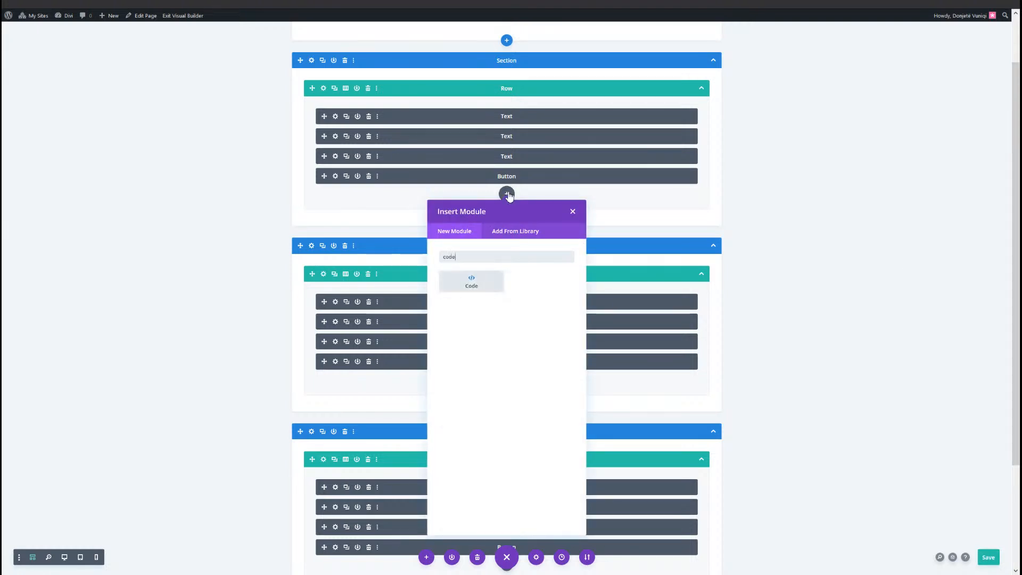
{"action": "key", "text": "Return"}
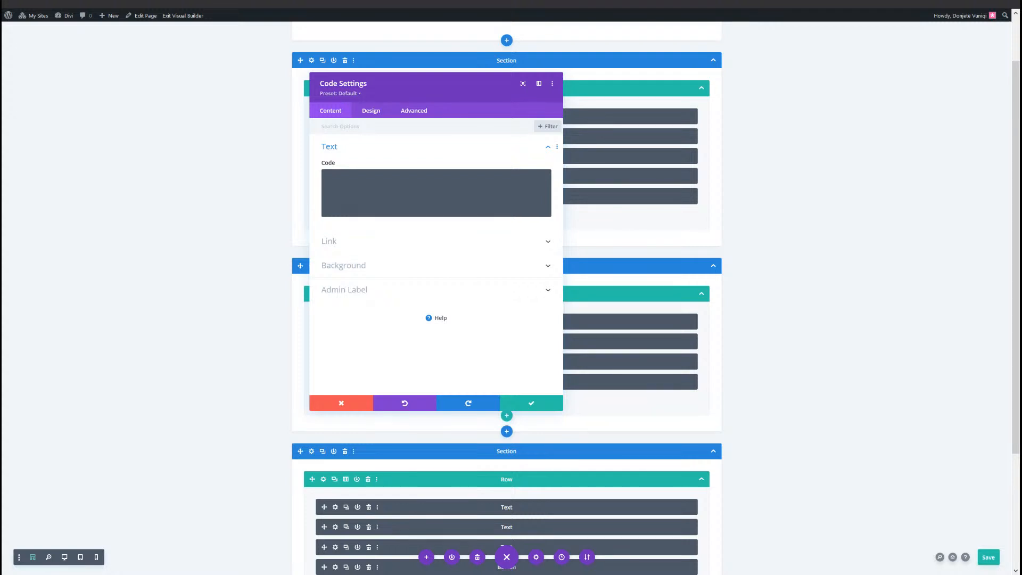
Paste the cdnjs script tags for GSAP 3.5.1 and ScrollTrigger 3.5.1 into the code field and enlarge the settings window
{"action": "left_click", "coordinate": [458, 192]}
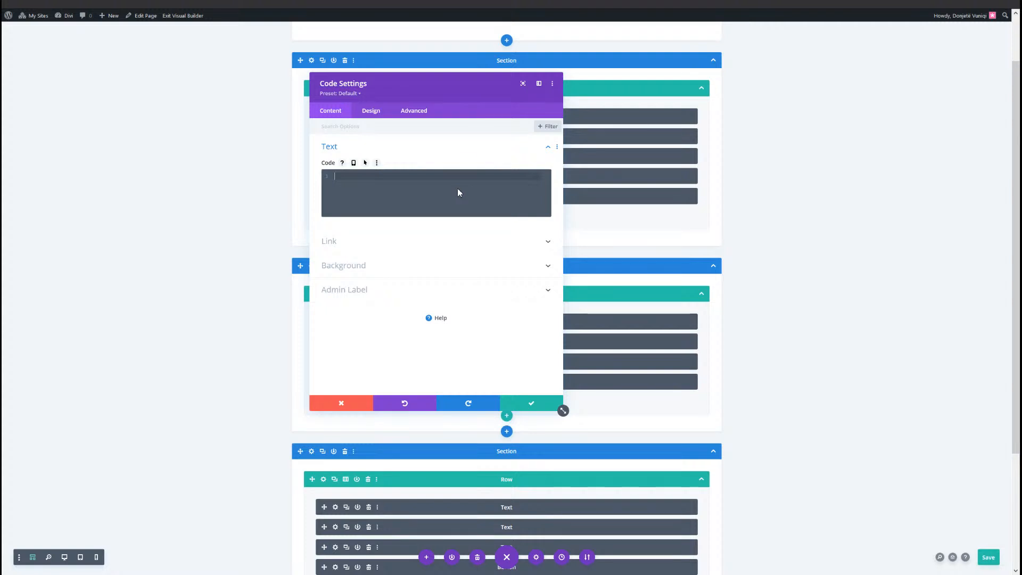
{"action": "type", "text": "<script src=\"https://cdnjs.cloudflare.com/ajax/libs/gsap/3.5.1/gsap.min.js\"></script> <script src=\"https://cdnjs.cloudflare.com/ajax/libs/gsap/3.5.1/ScrollTrigger.min.js\"></script>"}
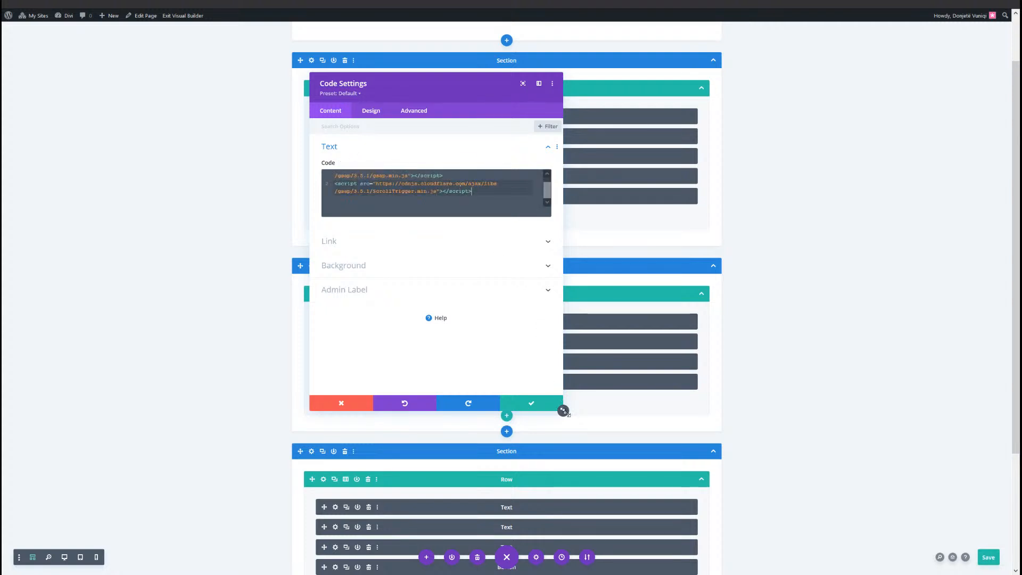
{"action": "left_click_drag", "start_coordinate": [563, 410], "coordinate": [666, 452]}
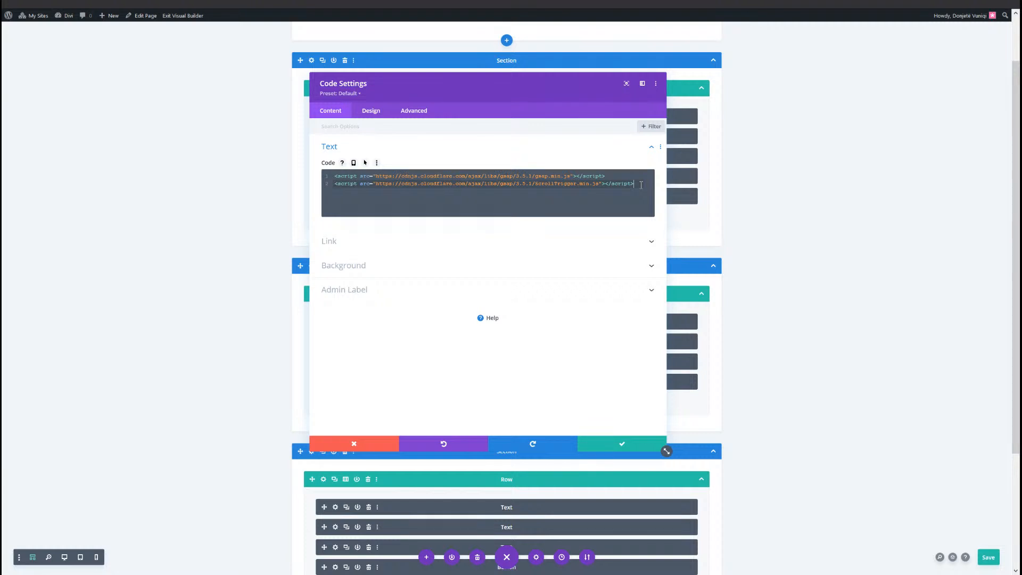
Below the library tags, add a script block containing an empty jQuery(document).ready(function($){ }); wrapper
{"action": "key", "text": "Return"}
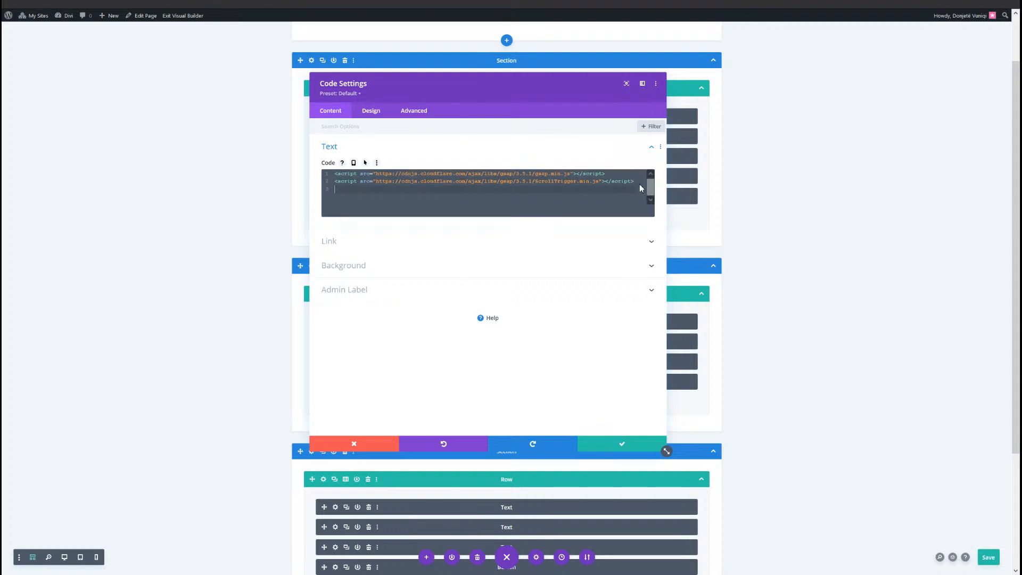
{"action": "key", "text": "Return"}
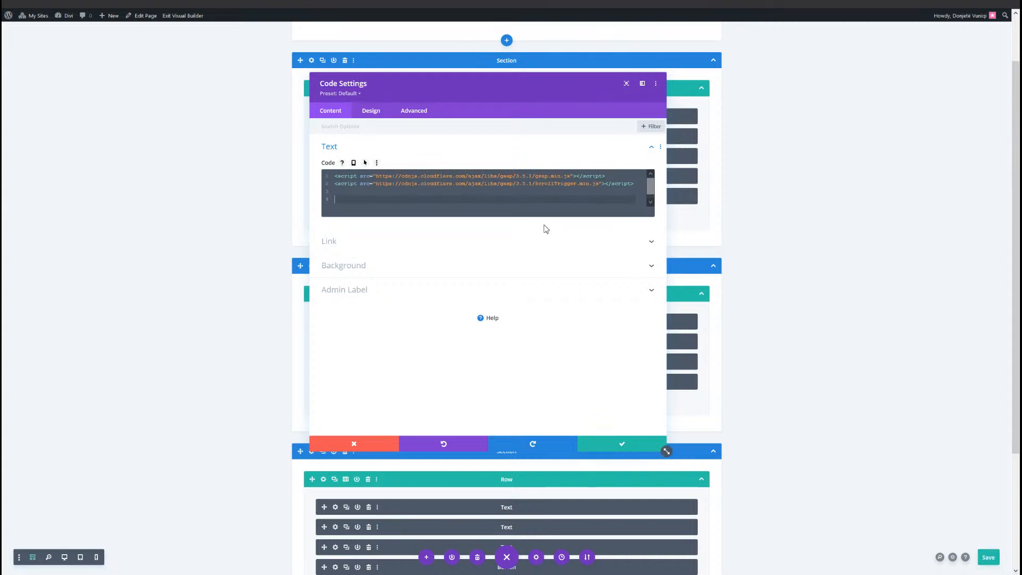
{"action": "type", "text": "<script"}
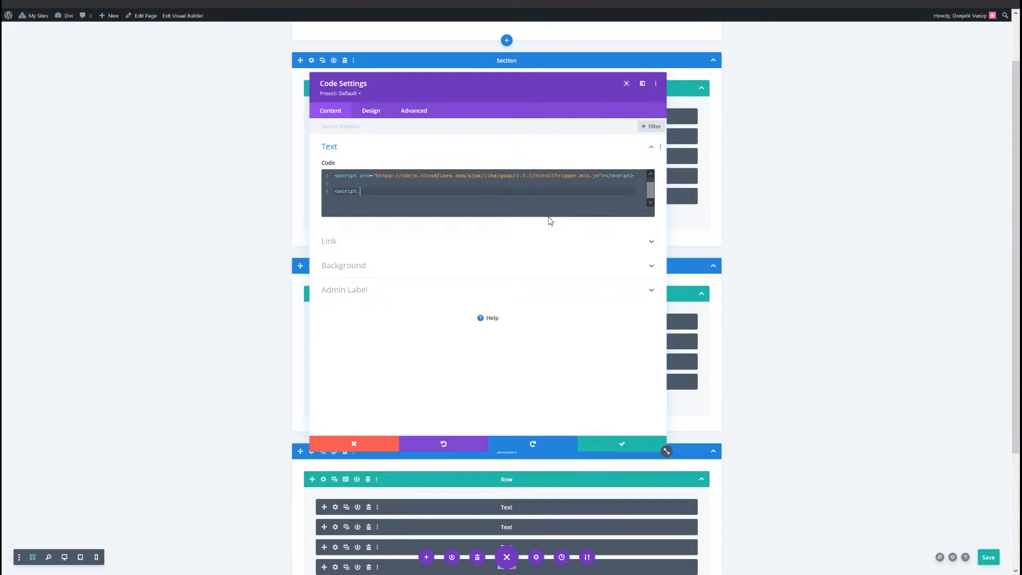
{"action": "type", "text": ">"}
{"action": "key", "text": "Return"}
{"action": "key", "text": "Return"}
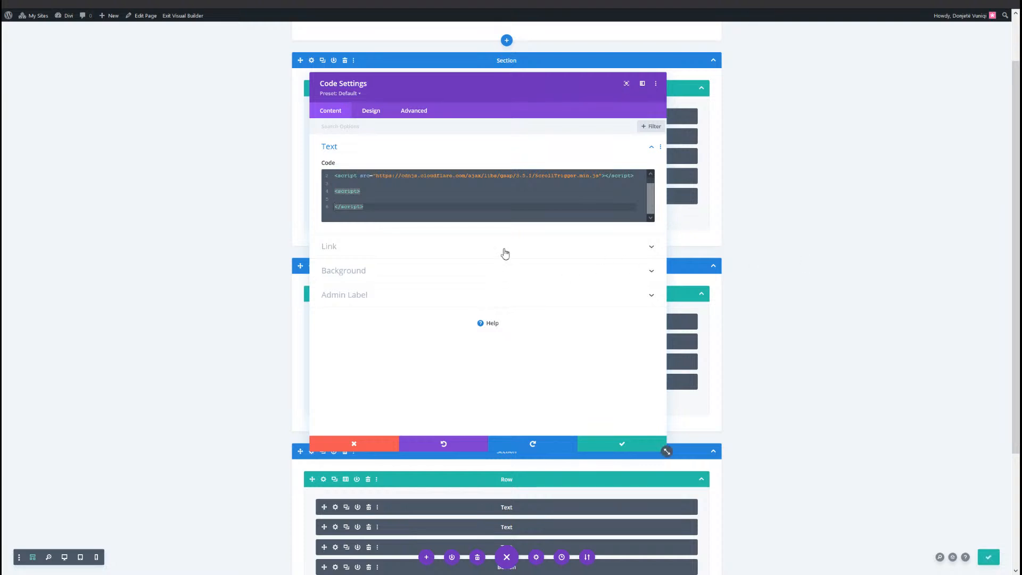
{"action": "left_click", "coordinate": [345, 201]}
{"action": "type", "text": "jQuery(document).ready(function($){ });"}
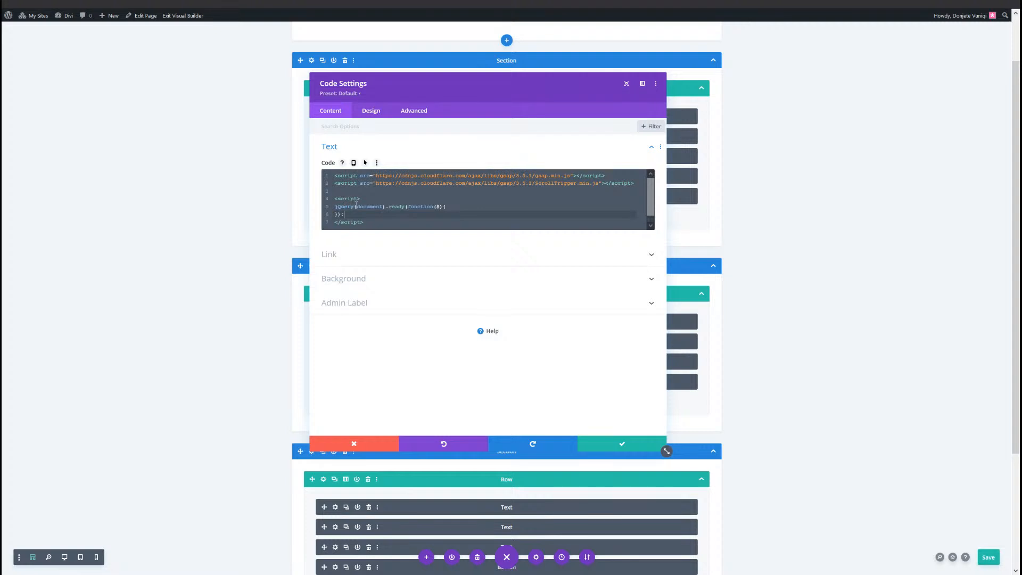
Inside the ready function, add gsap.registerPlugin(ScrollTrigger); and save the page
{"action": "left_click", "coordinate": [484, 206]}
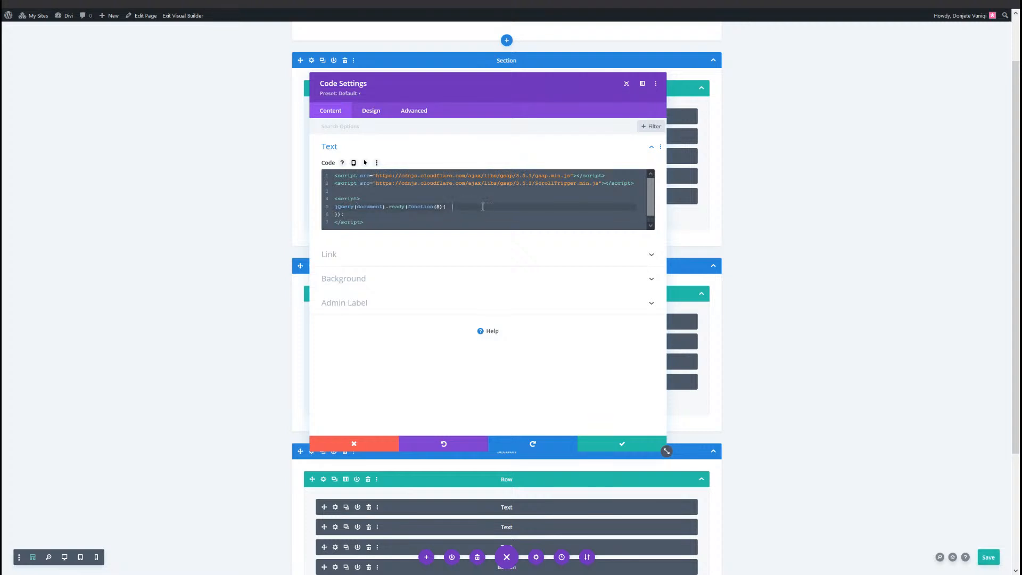
{"action": "key", "text": "Return"}
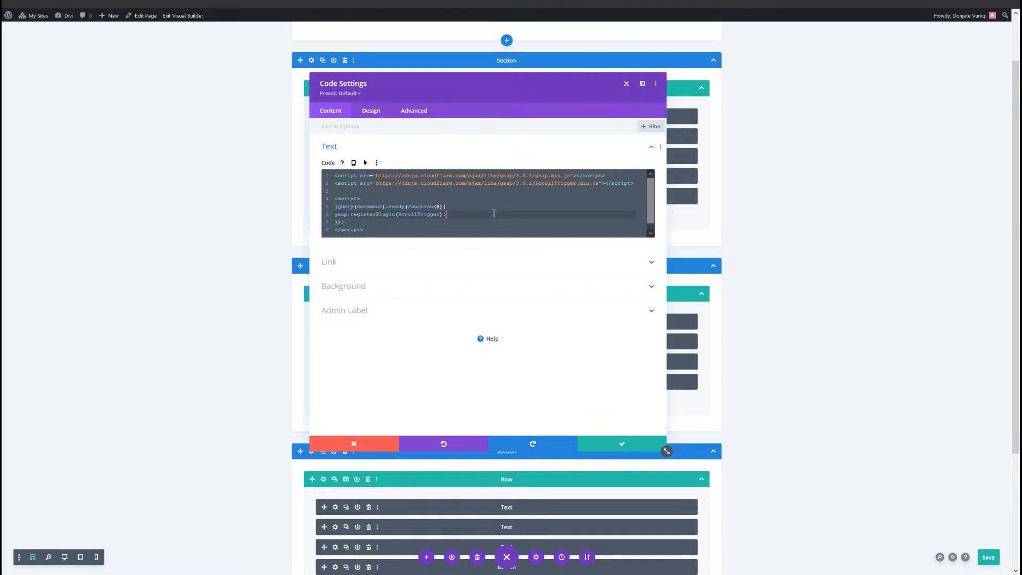
{"action": "key", "text": "Return"}
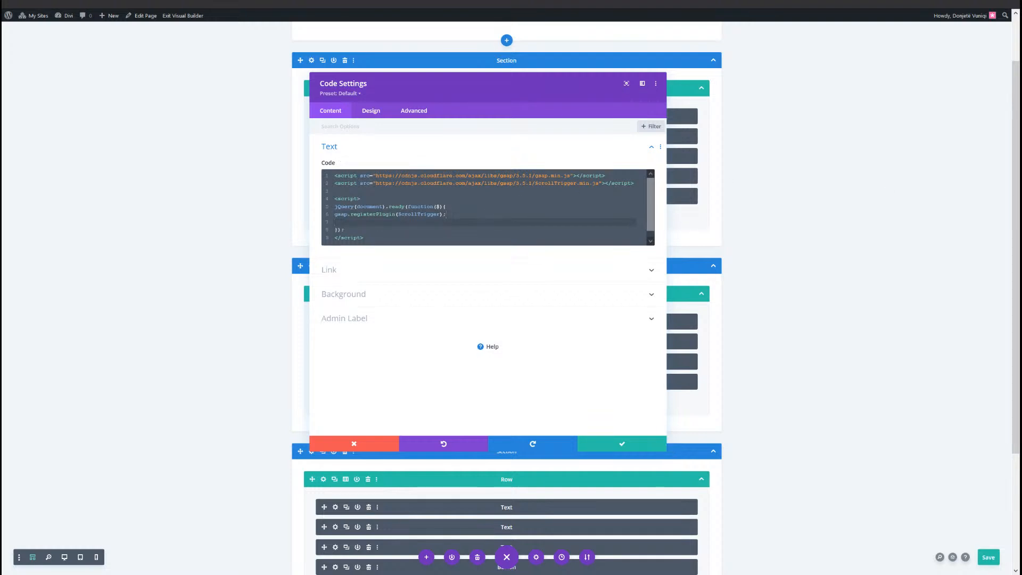
{"action": "key", "text": "ctrl+s"}
Store $('.horizontal-section') in the variable allSections, wrap all of them in a div classed horizontal-container, and save the page
{"action": "left_click", "coordinate": [491, 206]}
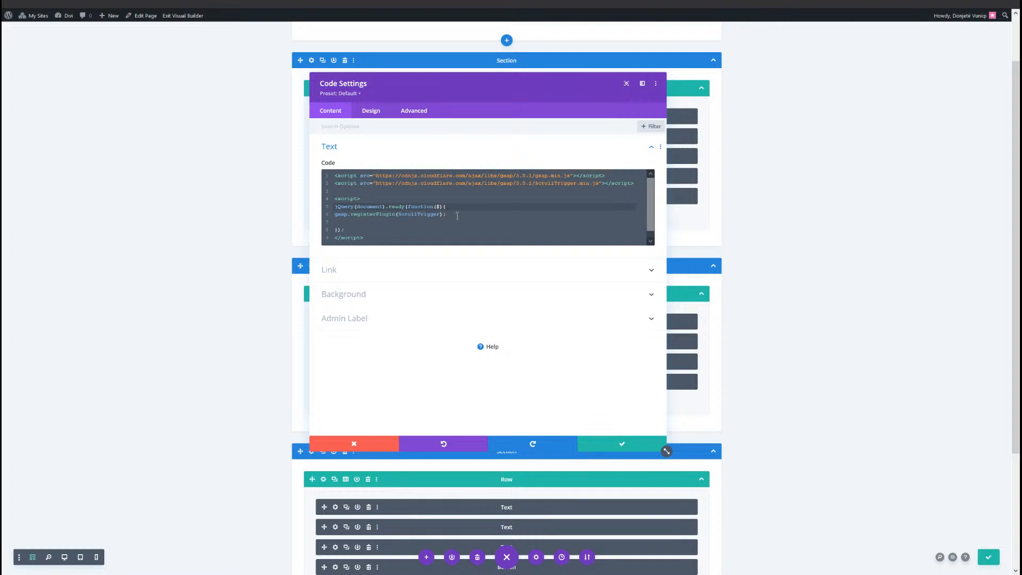
{"action": "left_click", "coordinate": [457, 215]}
{"action": "key", "text": "Return"}
{"action": "key", "text": "Return"}
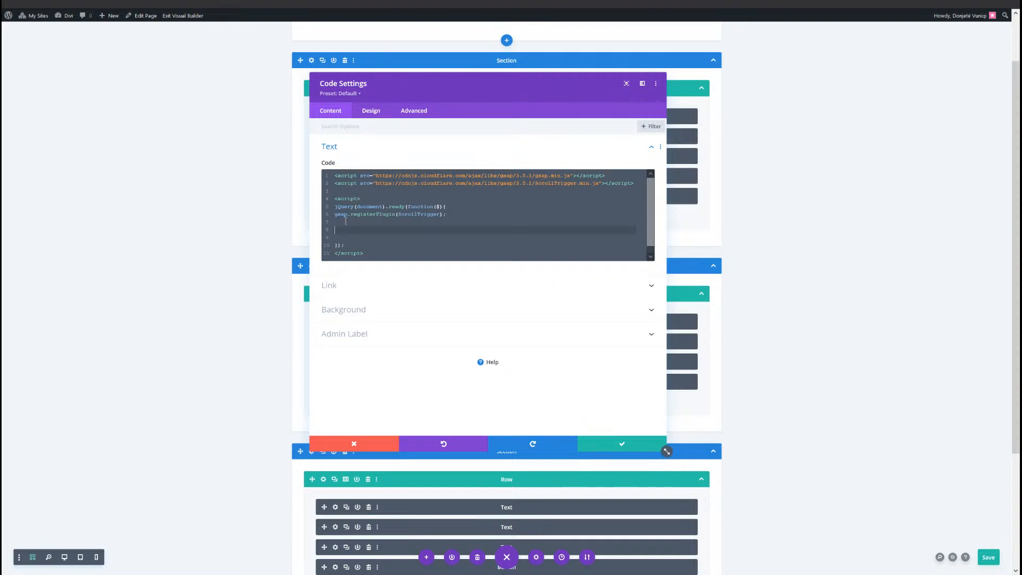
{"action": "type", "text": "var allSections = $('.horizontal-section'); allSections.wrapAll('<div class=\"horizontal-container\"/>');"}
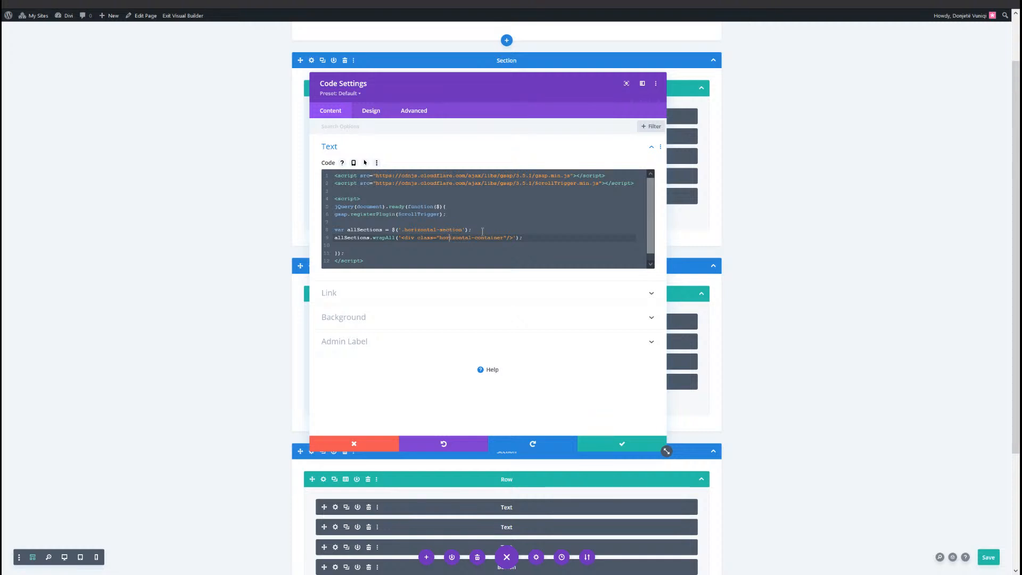
{"action": "left_click_drag", "start_coordinate": [482, 231], "coordinate": [325, 233]}
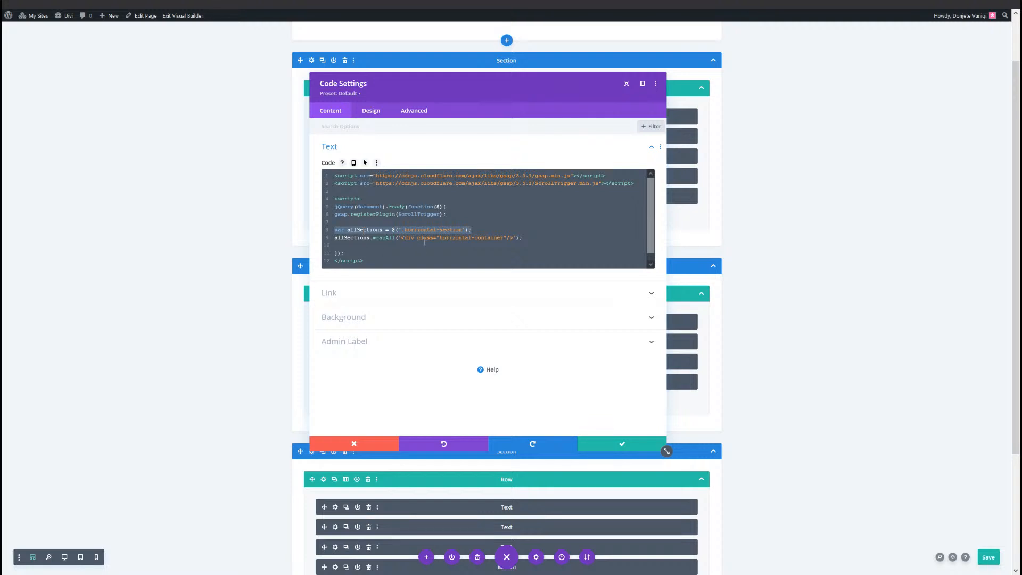
{"action": "left_click_drag", "start_coordinate": [401, 237], "coordinate": [451, 242]}
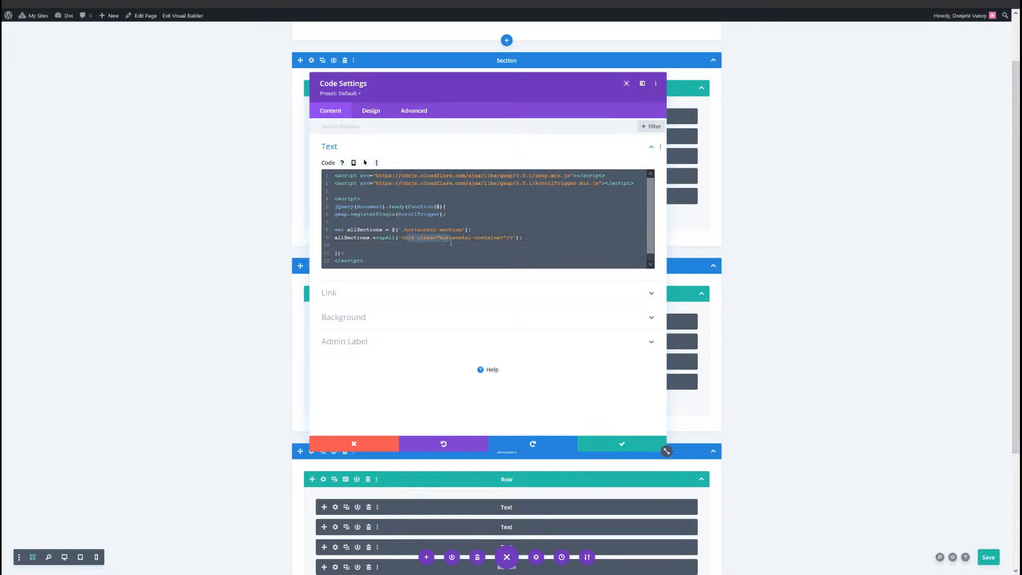
{"action": "left_click", "coordinate": [488, 237]}
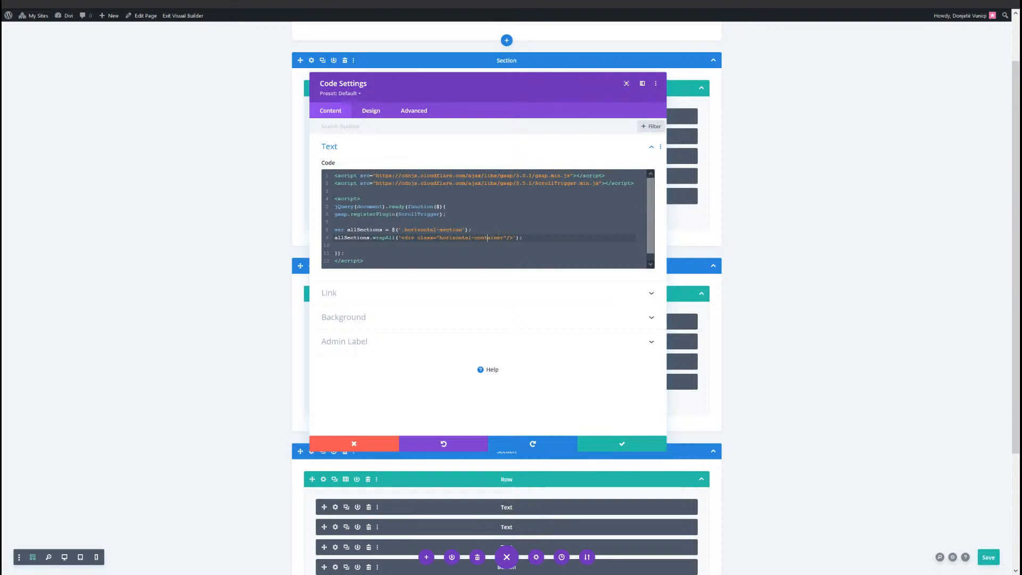
{"action": "key", "text": "ctrl+s"}
Add a gsap.to tween on allSections with xPercent -100 * (allSections.length - 1), ease none and a ScrollTrigger pinning .horizontal-container from "top top" with scrub 1, snap false
{"action": "type", "text": "gsap.to(allSections, {   xPercent: -100 * (allSections.length - 1),   ease: \"none\",   scrollTrigger: {     trigger: \".horizontal-container\",     pin: true,     start: \"top top\",     scrub: 1,     snap: false,     // base vertical scrolling on how wide the container is so it feels more natural.     end: () => \"+=\" + document.querySelector(\".horizontal-container\").offsetWidth   } });"}
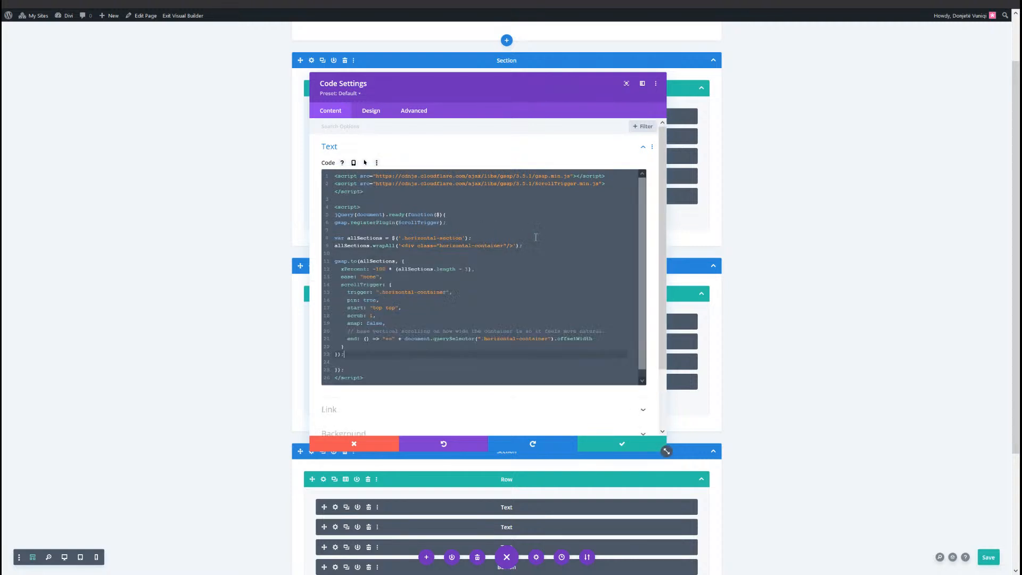
{"action": "scroll", "coordinate": [543, 231], "scroll_direction": "down", "scroll_amount": 1}
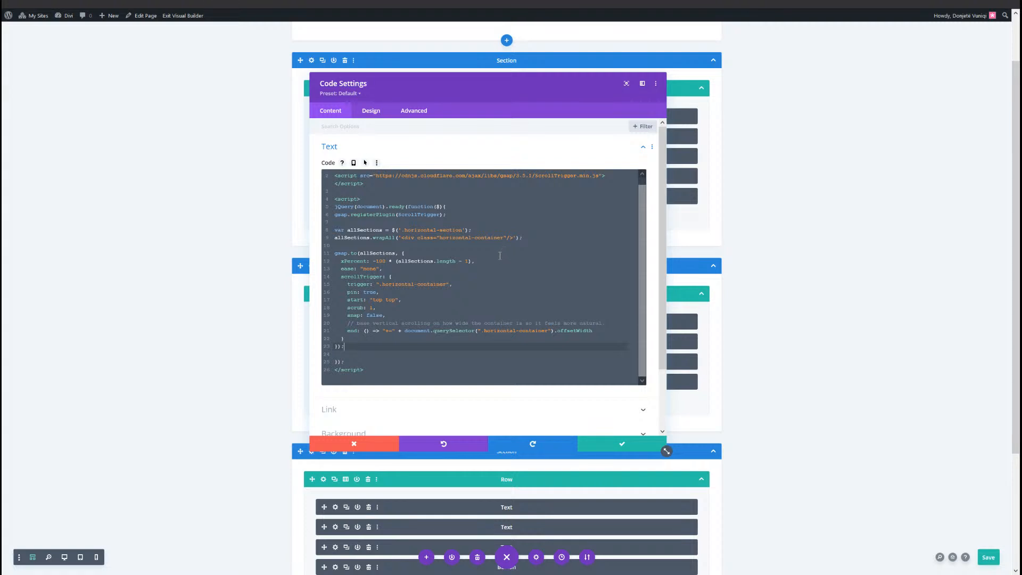
Review the gsap.to tween's settings and its .horizontal-container references, and compare them with the GreenSock horizontal snapping sections example
{"action": "left_click", "coordinate": [434, 290]}
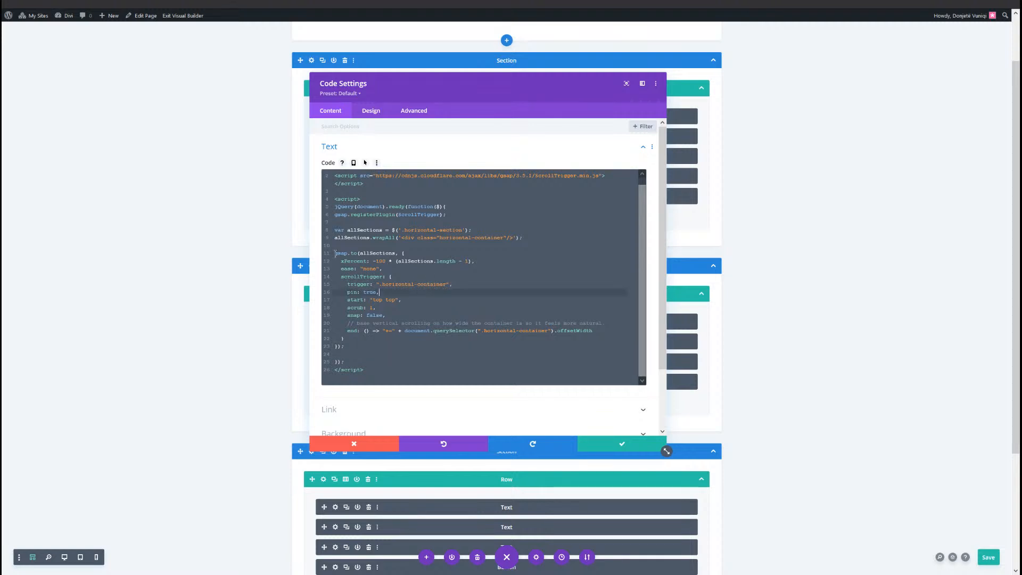
{"action": "left_click_drag", "start_coordinate": [334, 253], "coordinate": [367, 352]}
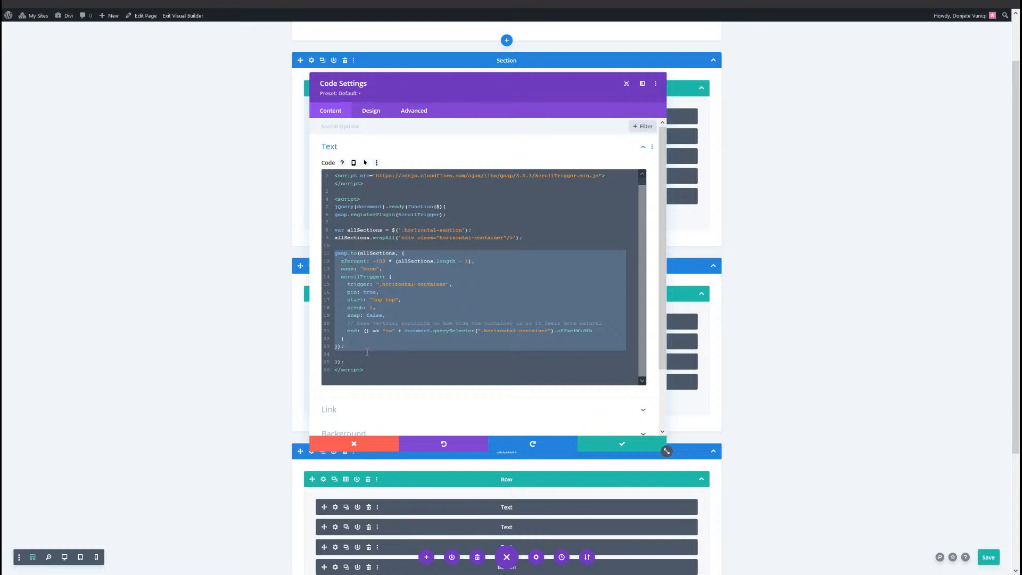
{"action": "left_click", "coordinate": [362, 342]}
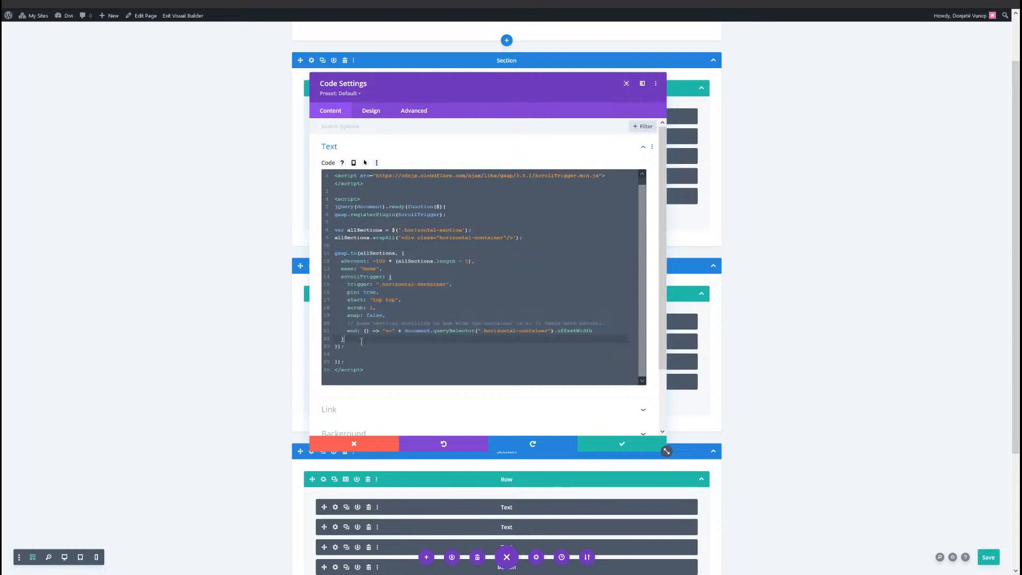
{"action": "left_click_drag", "start_coordinate": [406, 253], "coordinate": [364, 271]}
{"action": "left_click", "coordinate": [371, 270]}
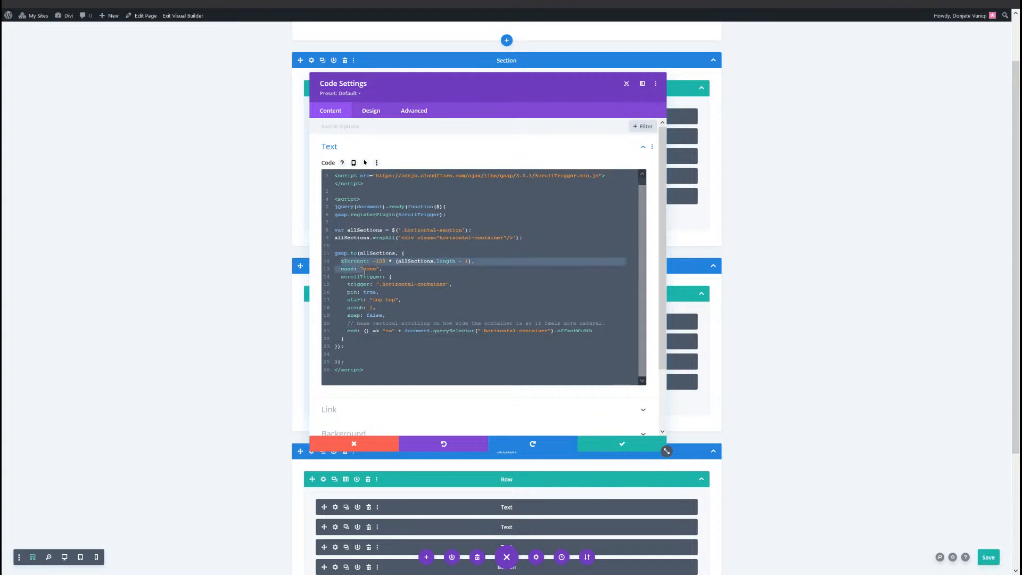
{"action": "left_click_drag", "start_coordinate": [351, 347], "coordinate": [323, 255]}
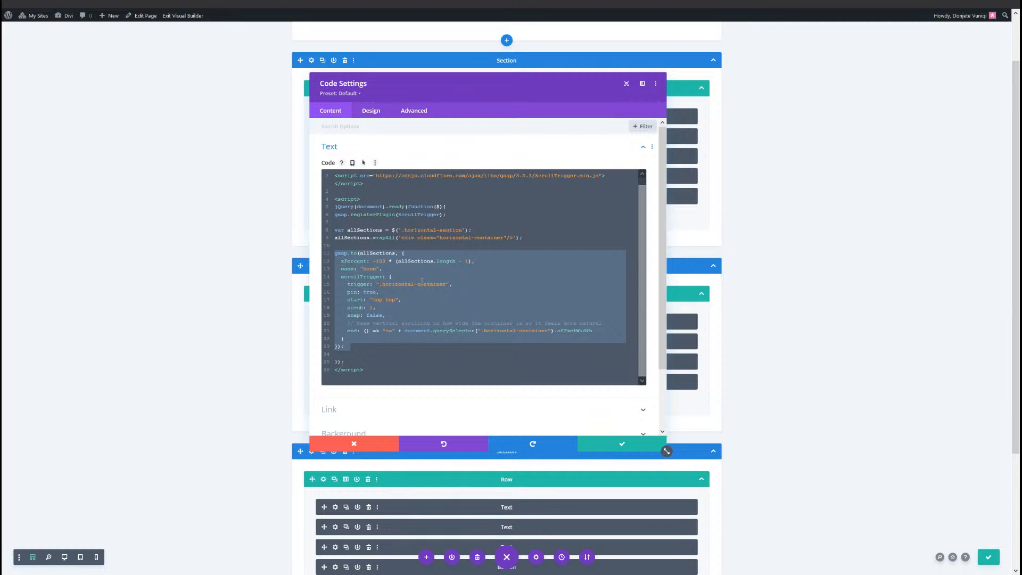
{"action": "left_click", "coordinate": [446, 285]}
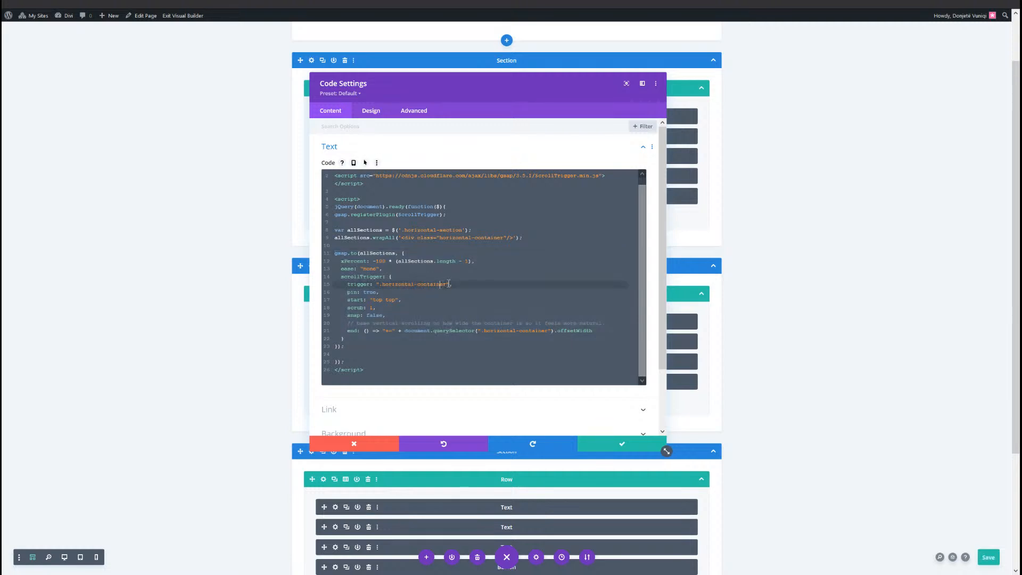
{"action": "left_click_drag", "start_coordinate": [446, 285], "coordinate": [380, 284]}
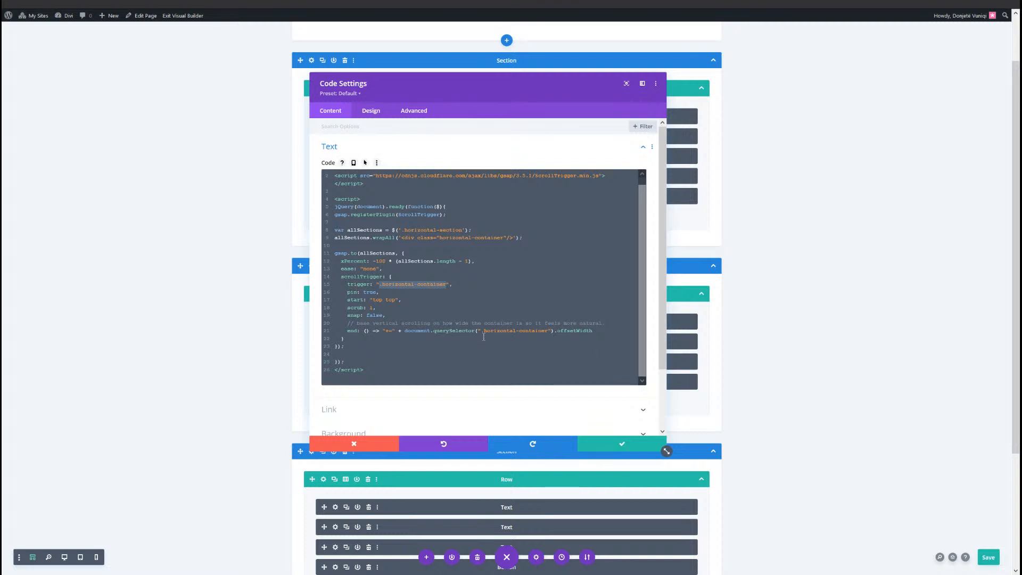
{"action": "left_click_drag", "start_coordinate": [484, 331], "coordinate": [549, 332]}
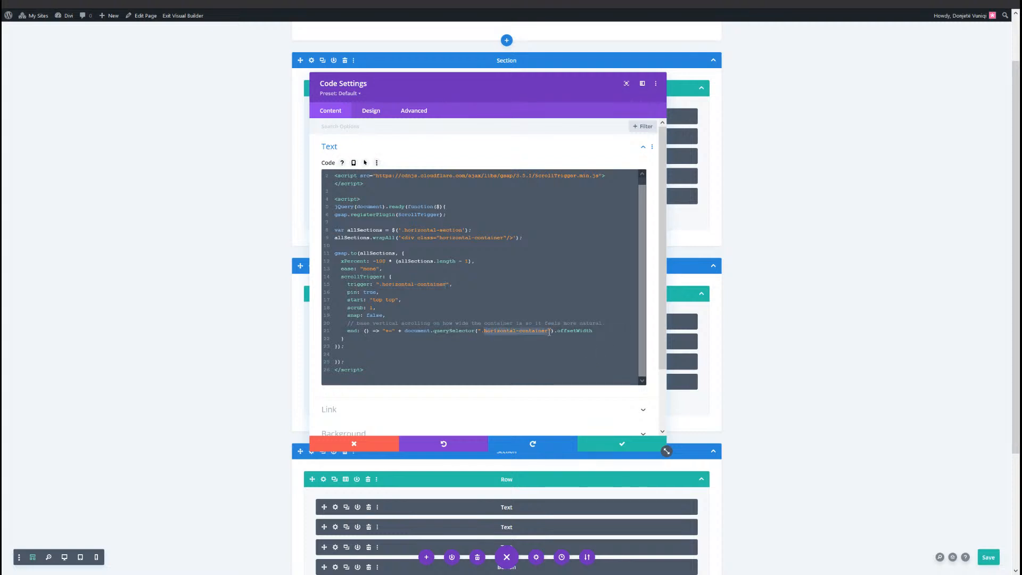
{"action": "left_click", "coordinate": [542, 339]}
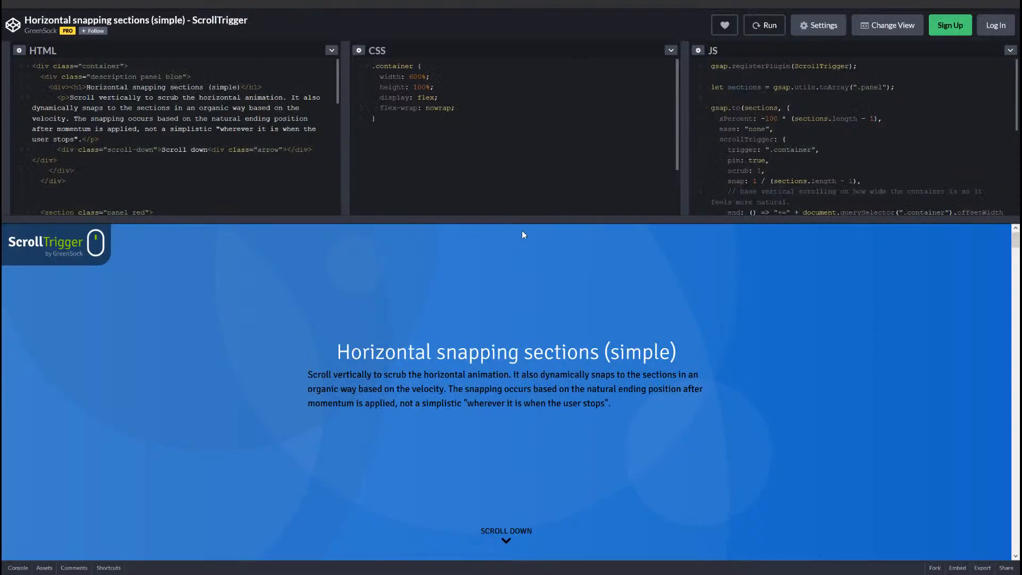
{"action": "scroll", "coordinate": [519, 281], "scroll_direction": "down", "scroll_amount": 3}
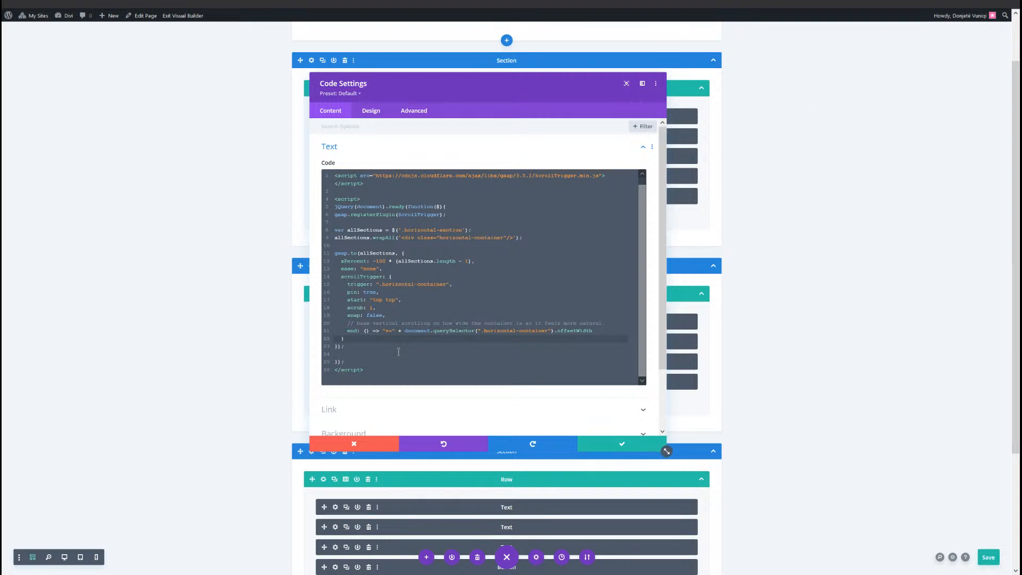
Below the closing script tag, add an empty style block and save the page
{"action": "left_click", "coordinate": [401, 367]}
{"action": "key", "text": "Return"}
{"action": "key", "text": "Return"}
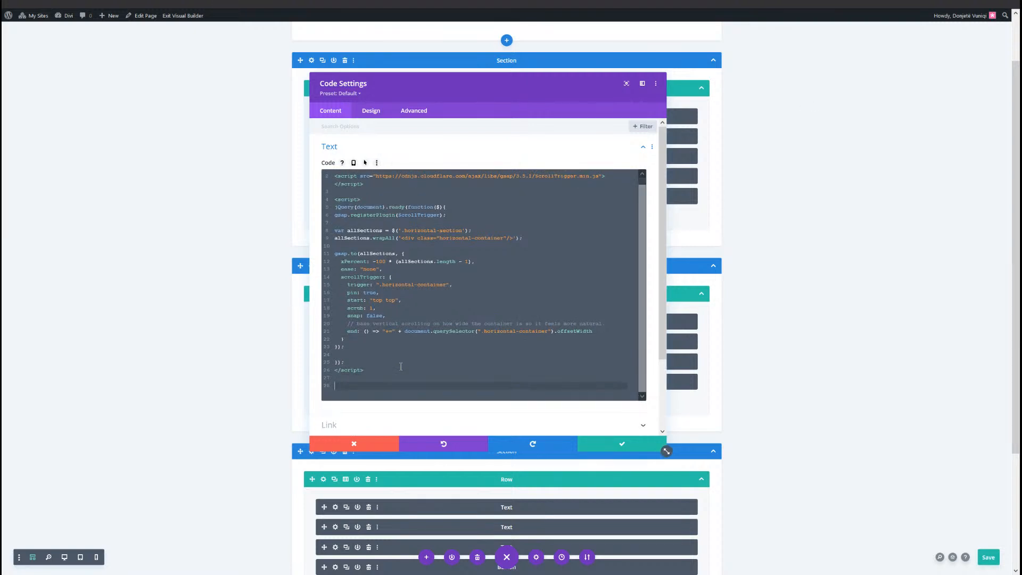
{"action": "type", "text": "<style>"}
{"action": "key", "text": "Return"}
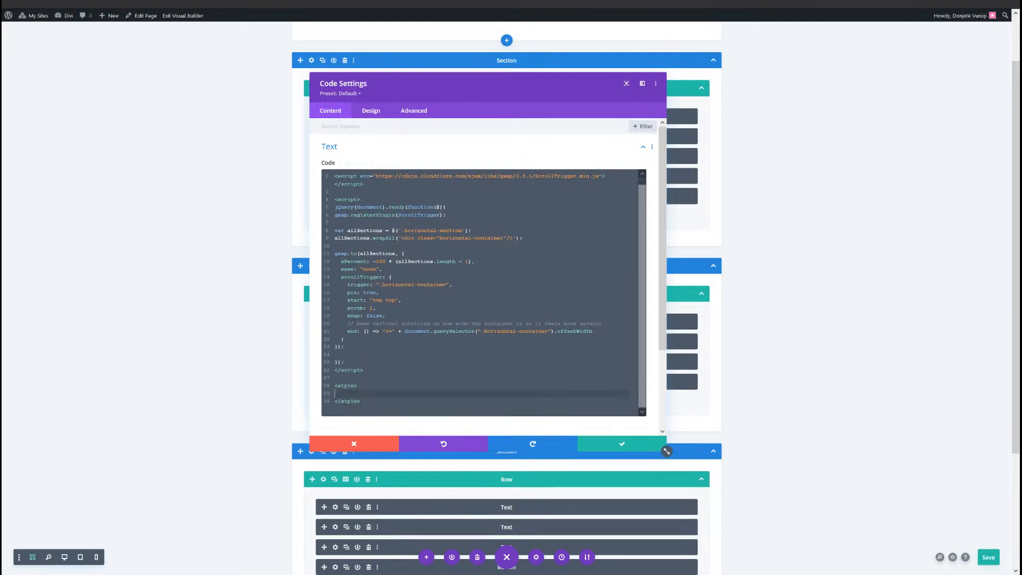
{"action": "key", "text": "ctrl+s"}
In the style block, add .horizontal-container (300% width, 100% height, nowrap flex, max-width none), #page-container overflow hidden, and .horizontal-section width 100% with will-change transform
{"action": "type", "text": ".horizontal-container {   width: 300%;   height: 100%;   display: flex;   flex-wrap: nowrap;   max-width: none; }  #page-container {   overflow: hidden; }  .horizontal-section {   width: 100%;   will-change: transform; }"}
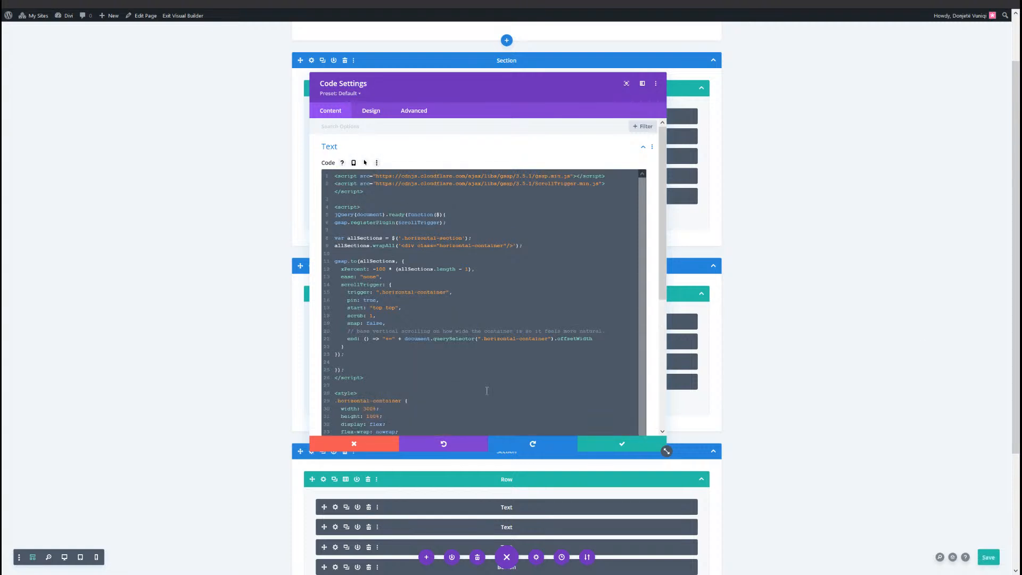
{"action": "scroll", "coordinate": [369, 308], "scroll_direction": "down", "scroll_amount": 3}
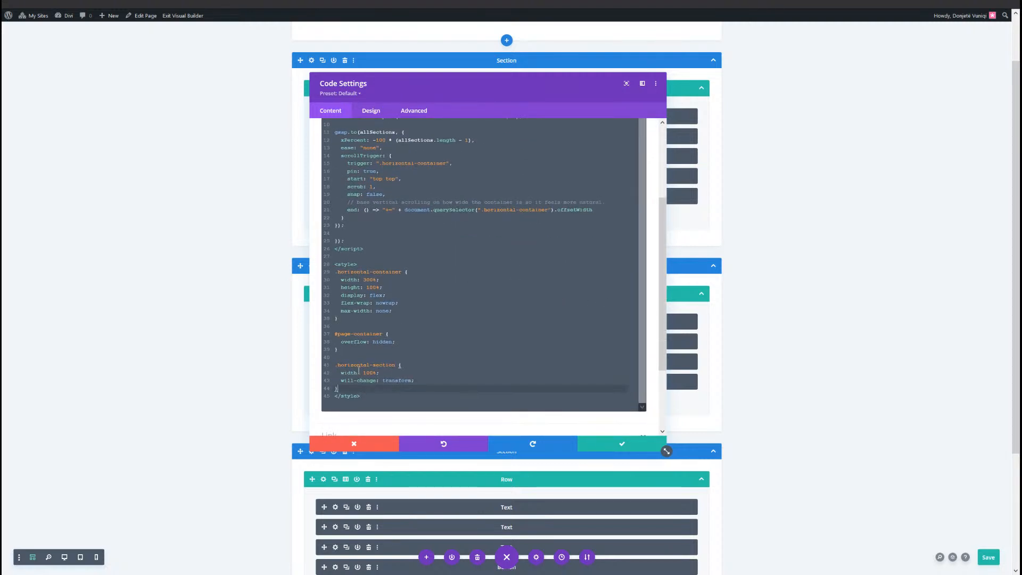
Review the CSS rules for the container width, the page-container overflow, and the horizontal-section width and will-change property
{"action": "left_click", "coordinate": [370, 279]}
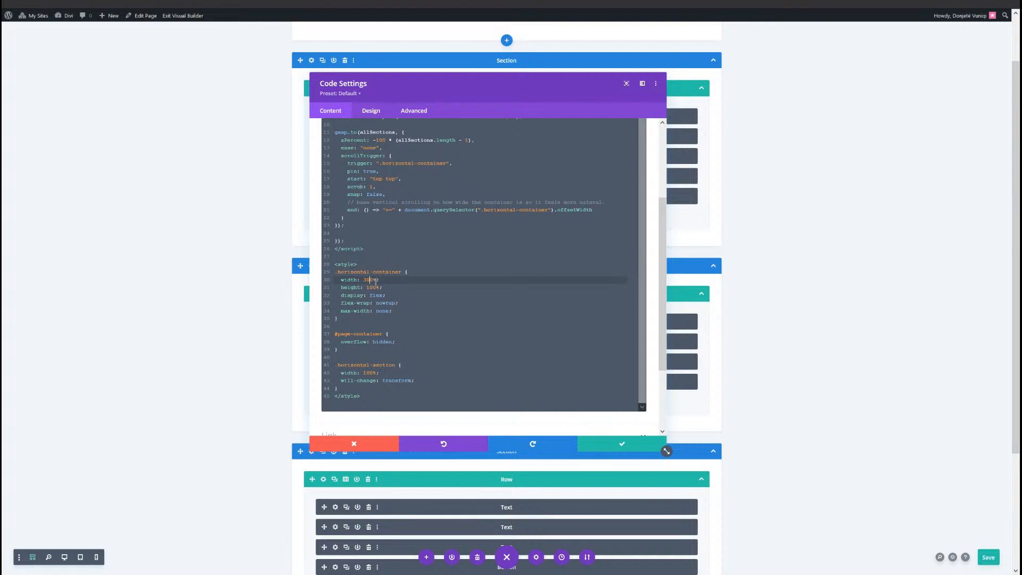
{"action": "left_click_drag", "start_coordinate": [377, 280], "coordinate": [364, 280]}
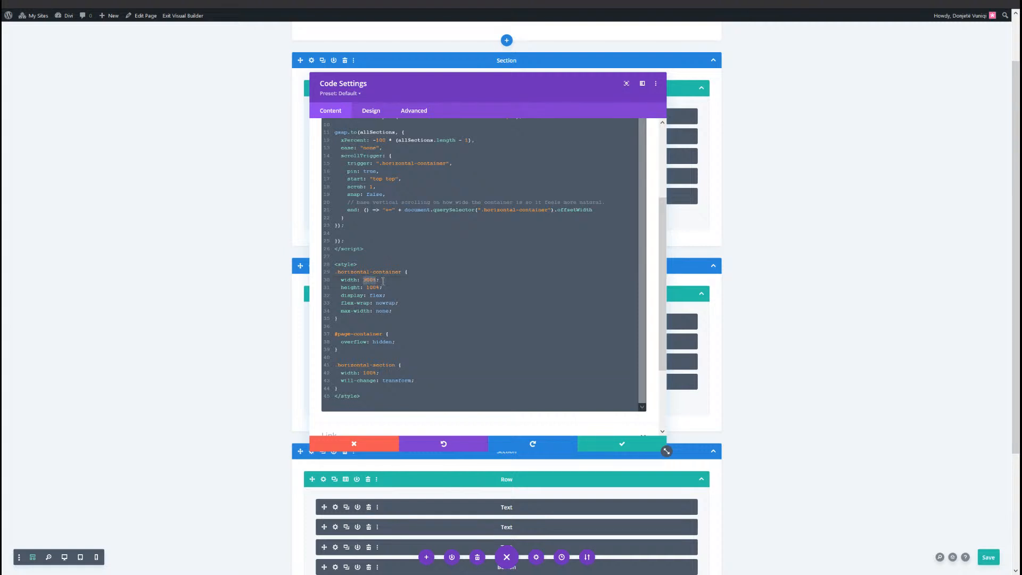
{"action": "left_click", "coordinate": [382, 282]}
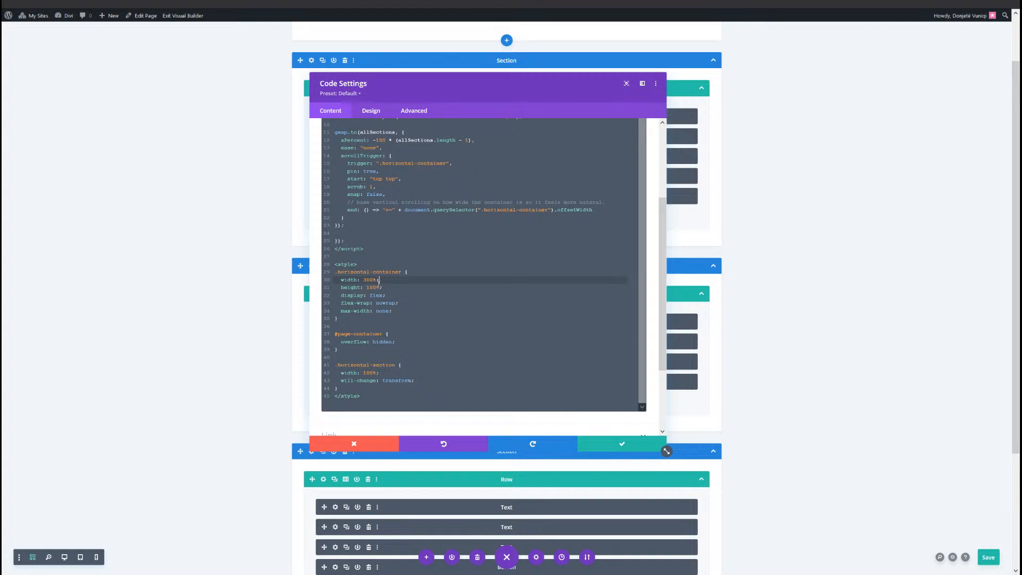
{"action": "left_click_drag", "start_coordinate": [378, 280], "coordinate": [365, 282]}
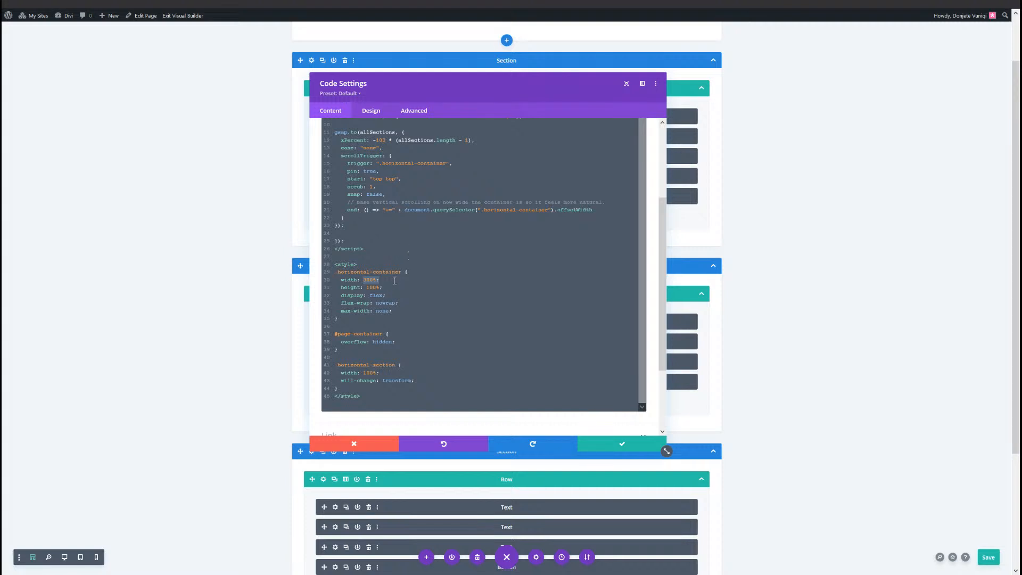
{"action": "left_click_drag", "start_coordinate": [381, 280], "coordinate": [372, 282]}
{"action": "left_click", "coordinate": [363, 282]}
{"action": "left_click", "coordinate": [481, 341]}
{"action": "scroll", "coordinate": [463, 327], "scroll_direction": "down", "scroll_amount": 1}
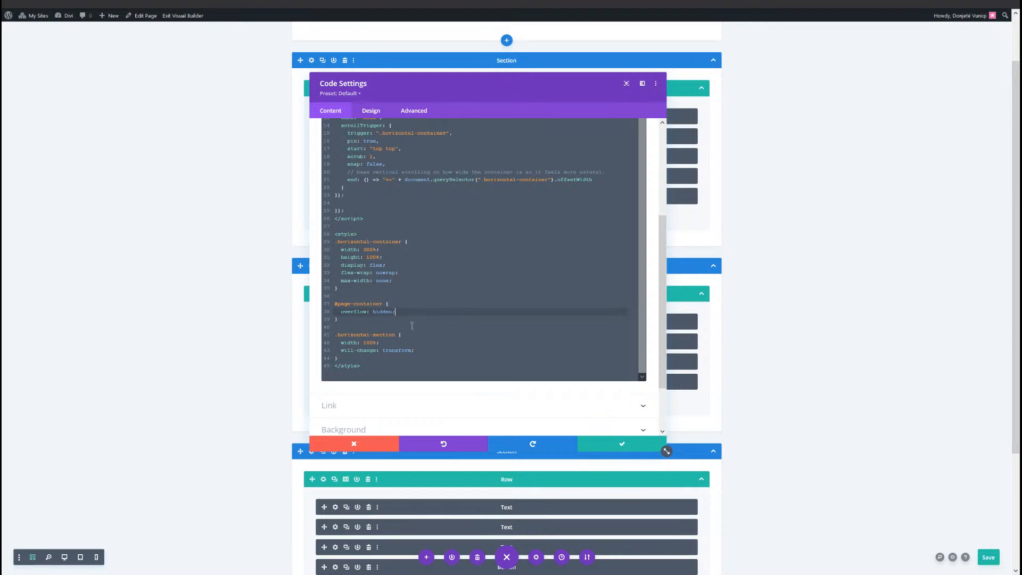
{"action": "left_click_drag", "start_coordinate": [343, 320], "coordinate": [331, 303]}
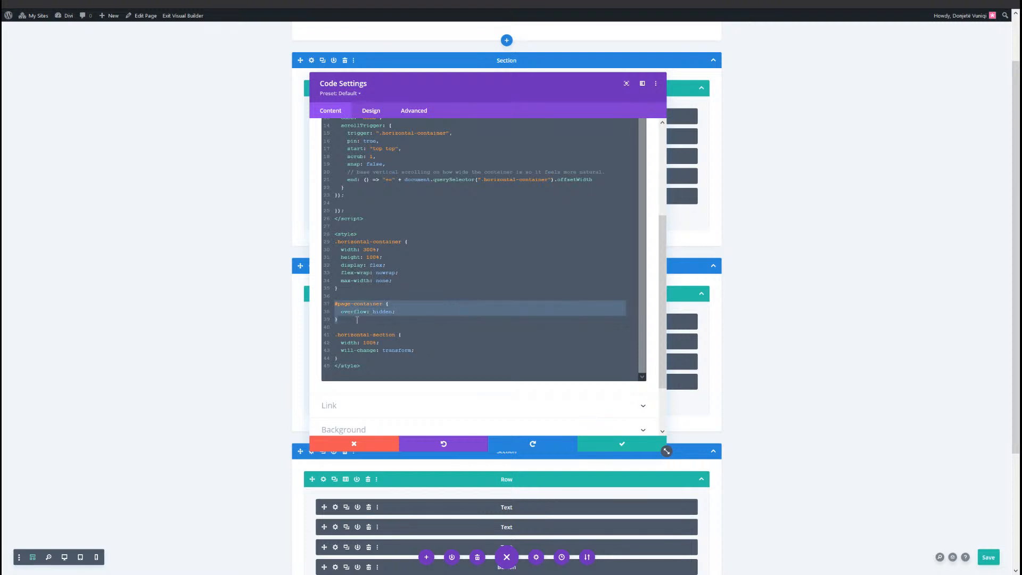
{"action": "left_click", "coordinate": [357, 320]}
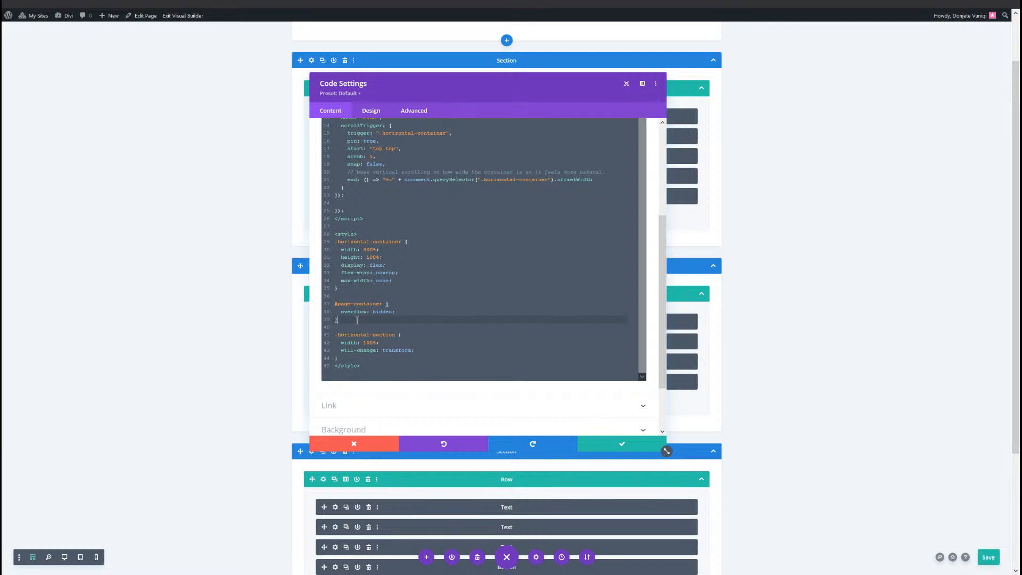
{"action": "scroll", "coordinate": [409, 341], "scroll_direction": "down", "scroll_amount": 1}
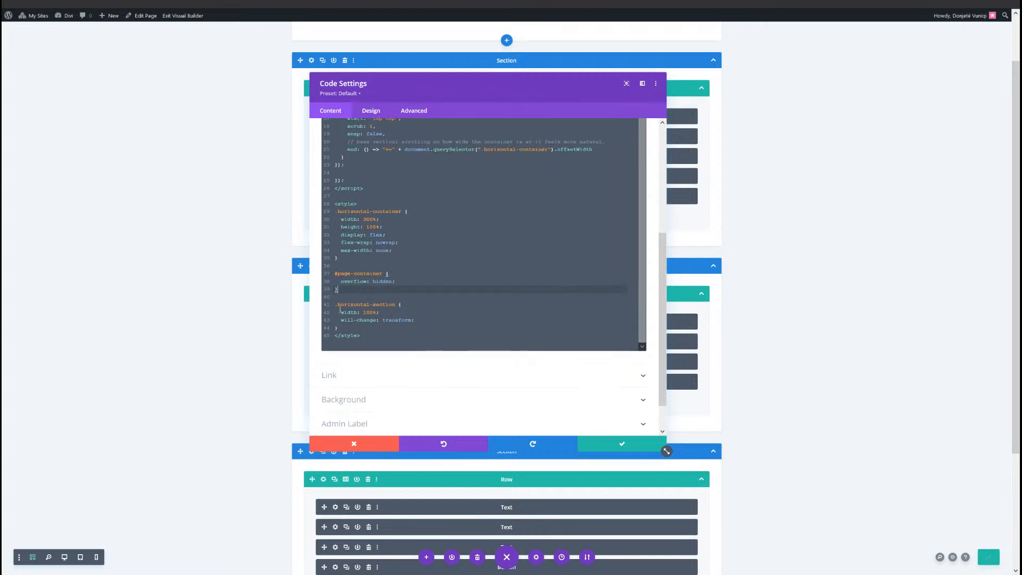
{"action": "mouse_move", "coordinate": [338, 304]}
{"action": "left_mouse_down"}
{"action": "mouse_move", "coordinate": [393, 308]}
{"action": "mouse_move", "coordinate": [343, 311]}
{"action": "left_mouse_up"}
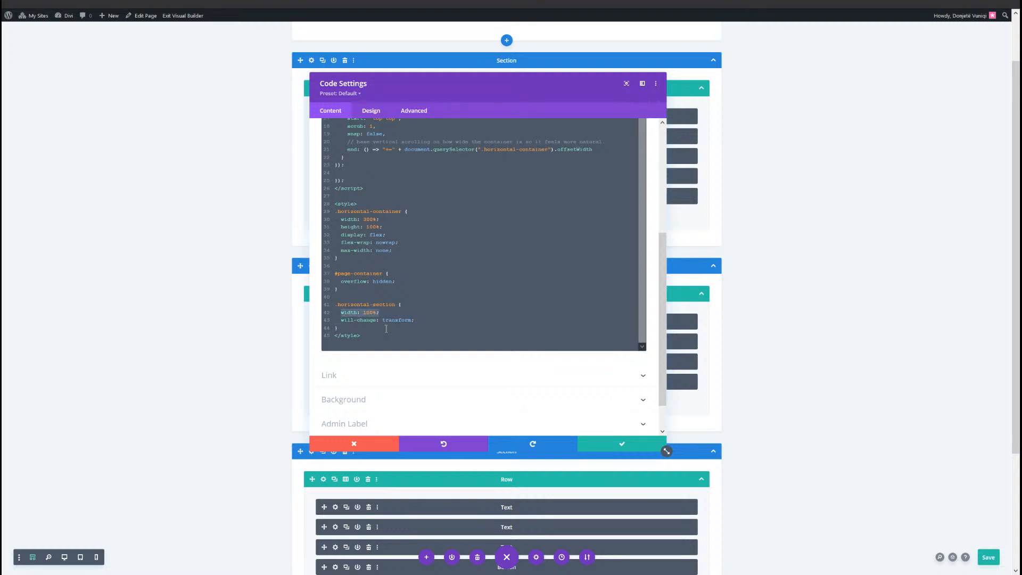
{"action": "left_click_drag", "start_coordinate": [429, 321], "coordinate": [349, 321]}
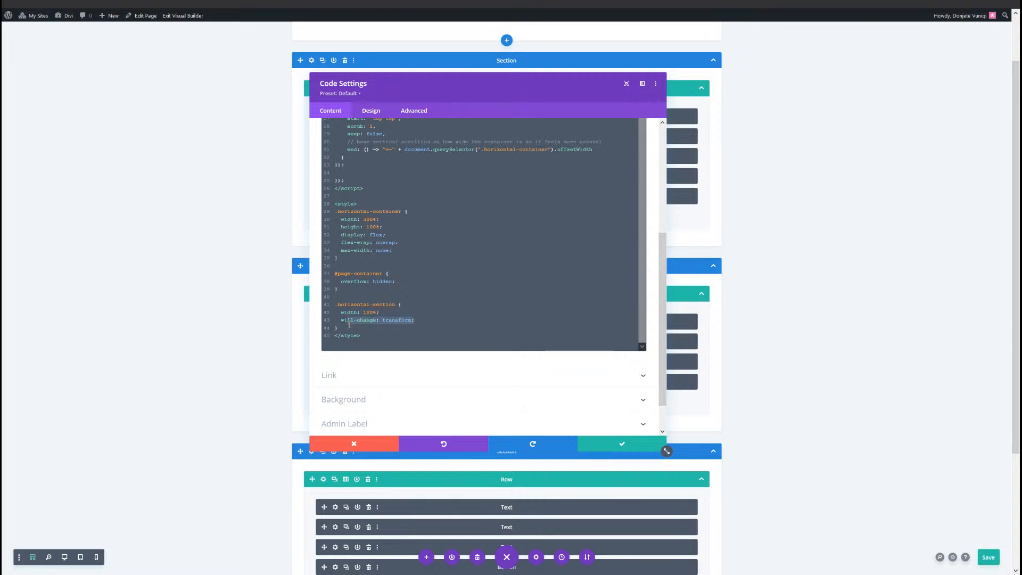
{"action": "left_click", "coordinate": [425, 279]}
{"action": "scroll", "coordinate": [425, 279], "scroll_direction": "up", "scroll_amount": 1}
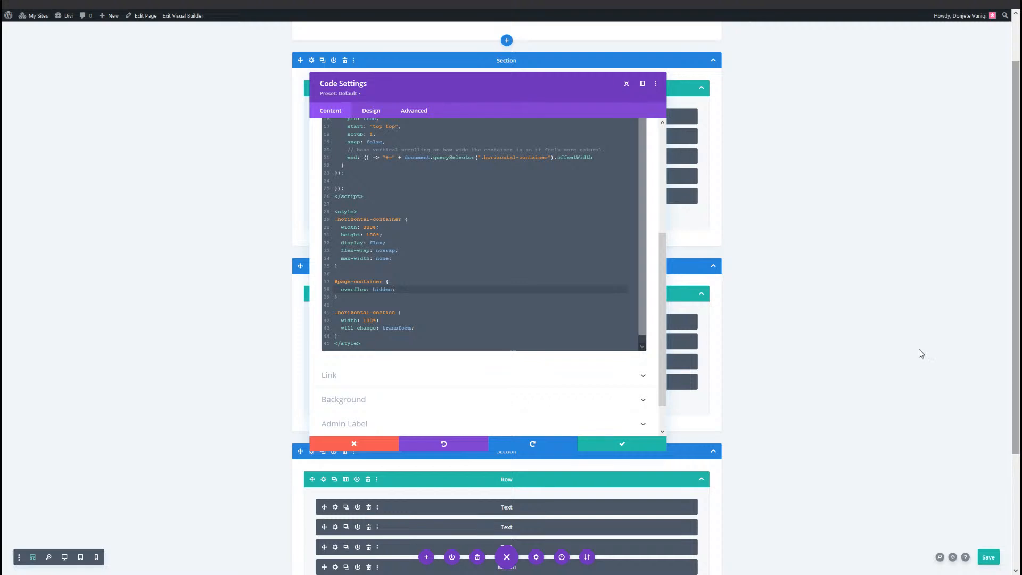
Accept the Code module's changes and save the page
{"action": "left_click", "coordinate": [640, 449]}
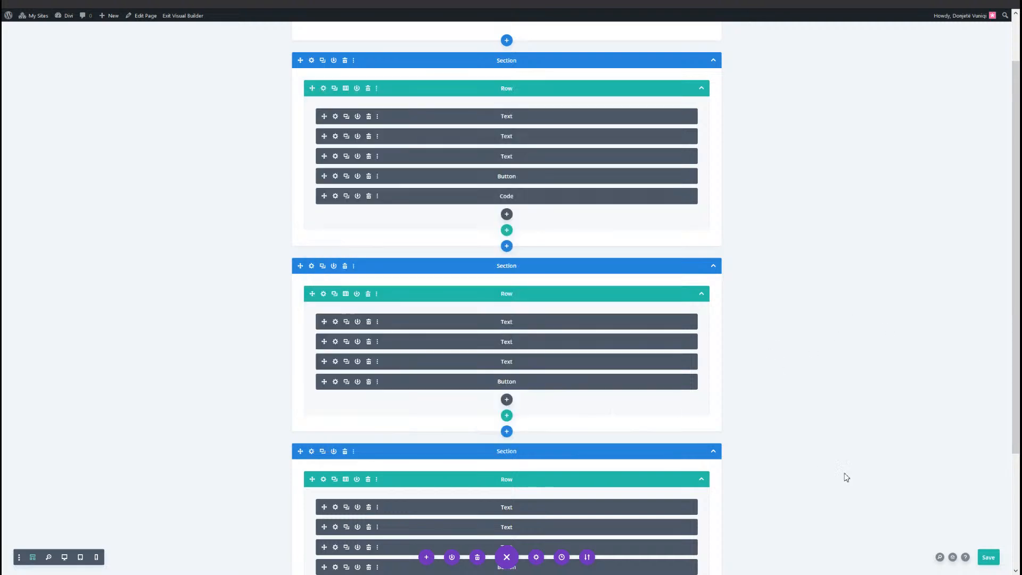
{"action": "left_click", "coordinate": [989, 557]}
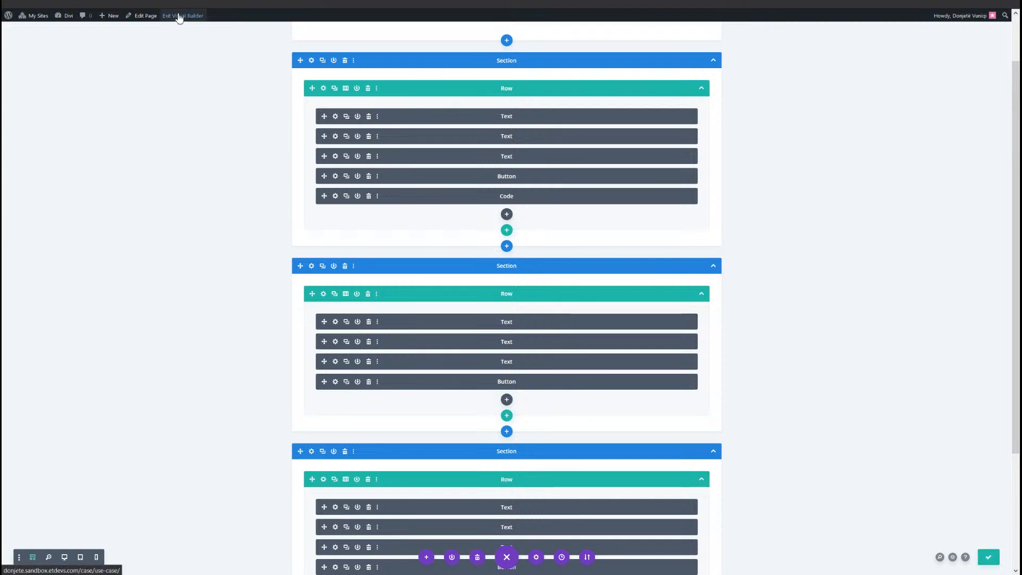
Switch the builder to desktop view and examine how the stacked sections are laid out down the page
{"action": "left_click", "coordinate": [65, 557]}
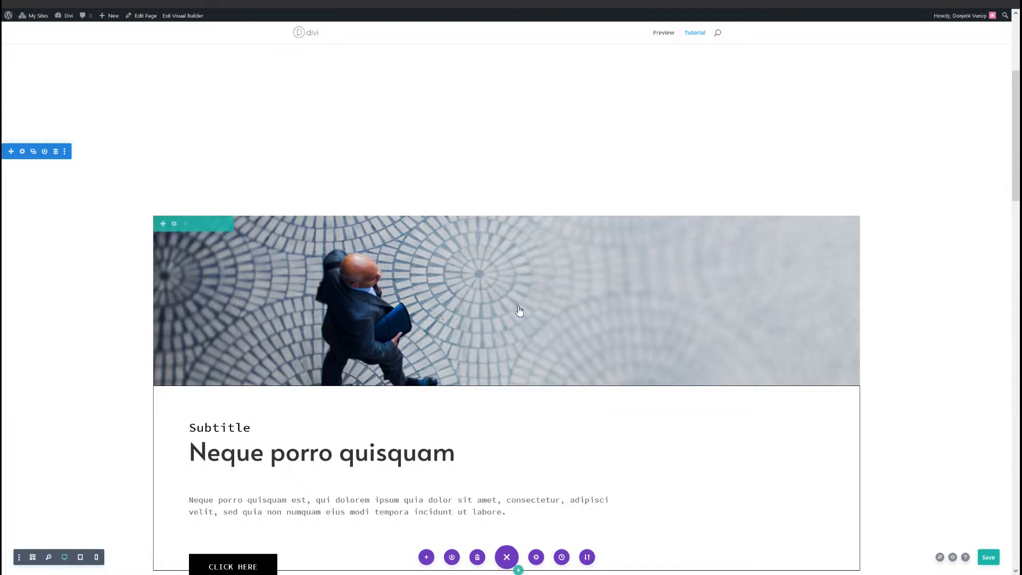
{"action": "scroll", "coordinate": [519, 311], "scroll_direction": "down", "scroll_amount": 1}
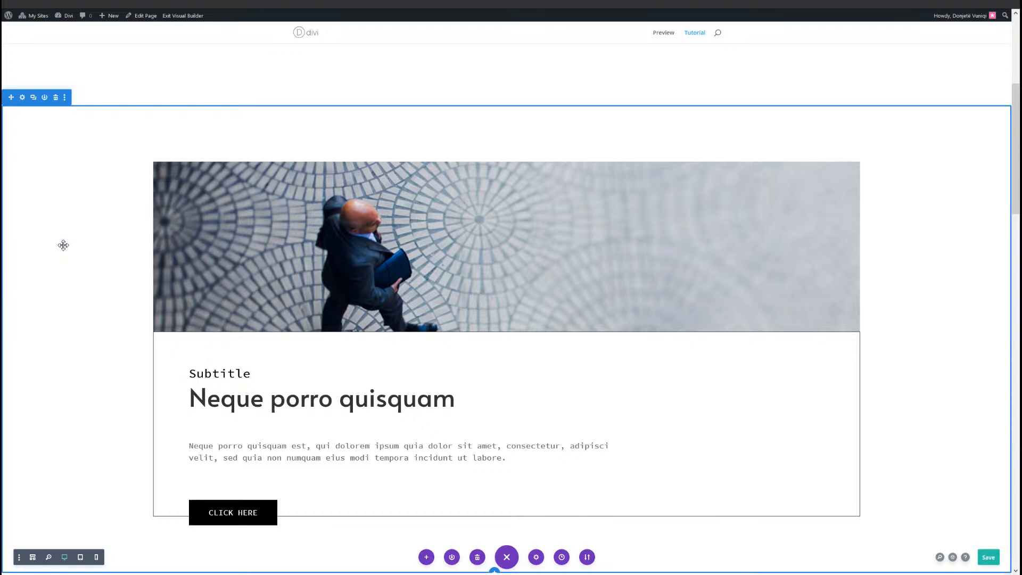
{"action": "scroll", "coordinate": [112, 210], "scroll_direction": "down", "scroll_amount": 3}
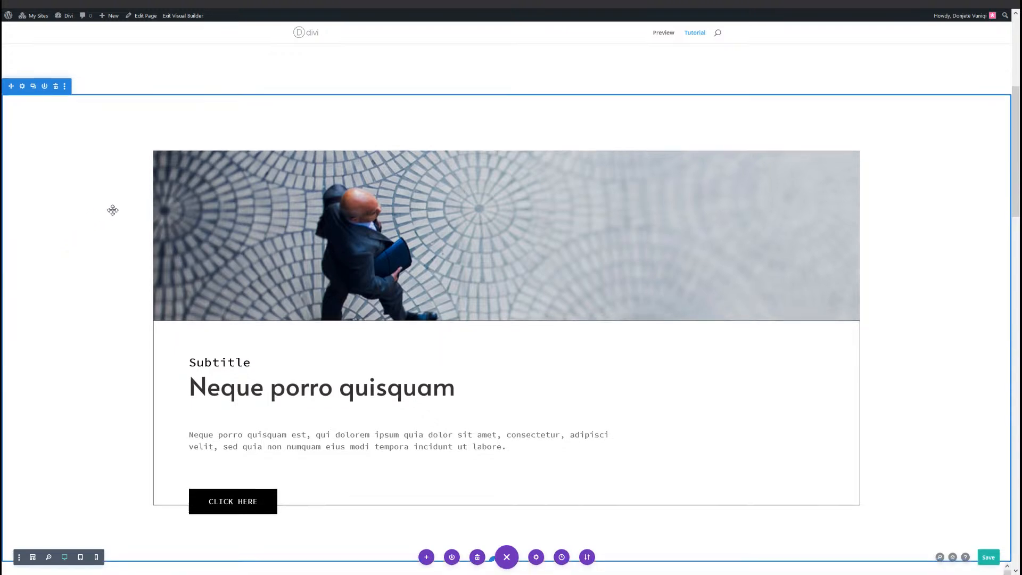
{"action": "scroll", "coordinate": [293, 254], "scroll_direction": "up", "scroll_amount": 4}
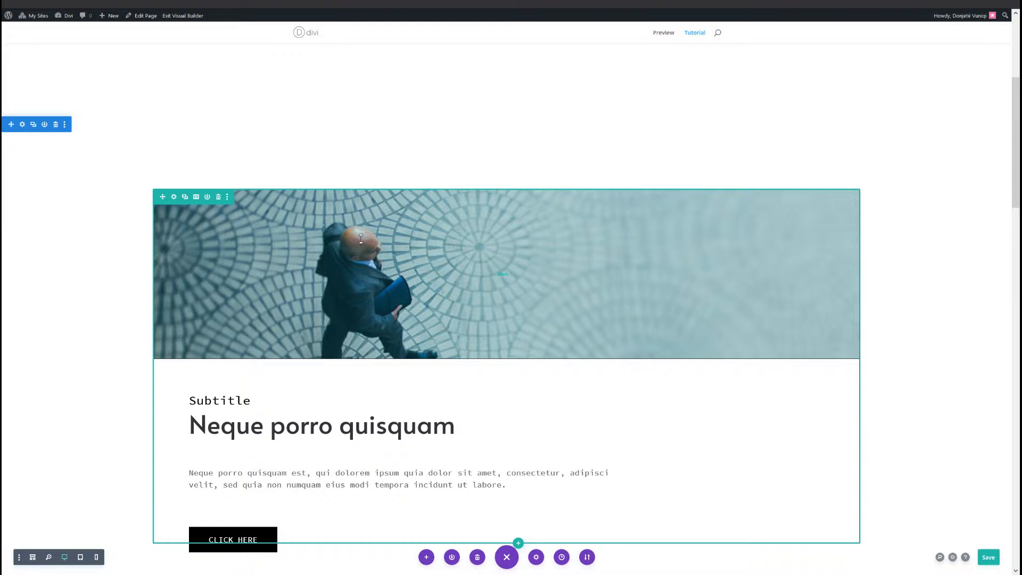
{"action": "scroll", "coordinate": [302, 133], "scroll_direction": "down", "scroll_amount": 1}
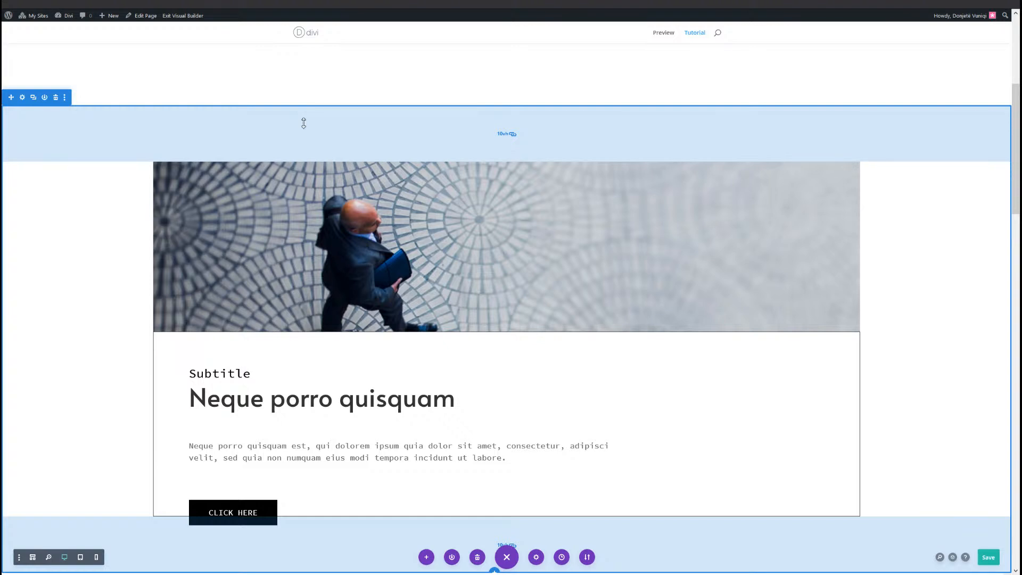
{"action": "scroll", "coordinate": [285, 156], "scroll_direction": "down", "scroll_amount": 2}
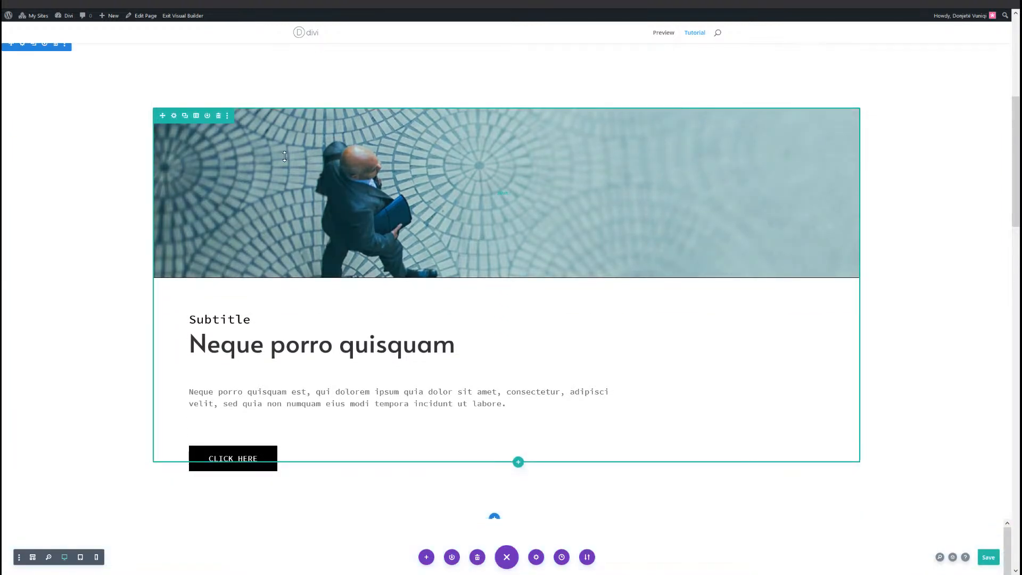
{"action": "scroll", "coordinate": [284, 156], "scroll_direction": "down", "scroll_amount": 3}
{"action": "scroll", "coordinate": [359, 354], "scroll_direction": "down", "scroll_amount": 3}
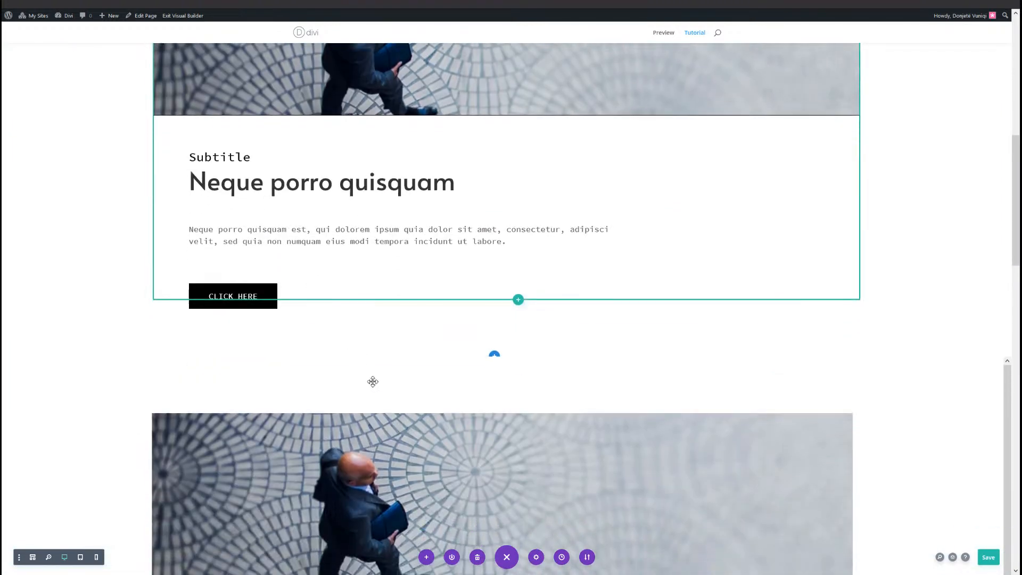
{"action": "scroll", "coordinate": [375, 381], "scroll_direction": "down", "scroll_amount": 4}
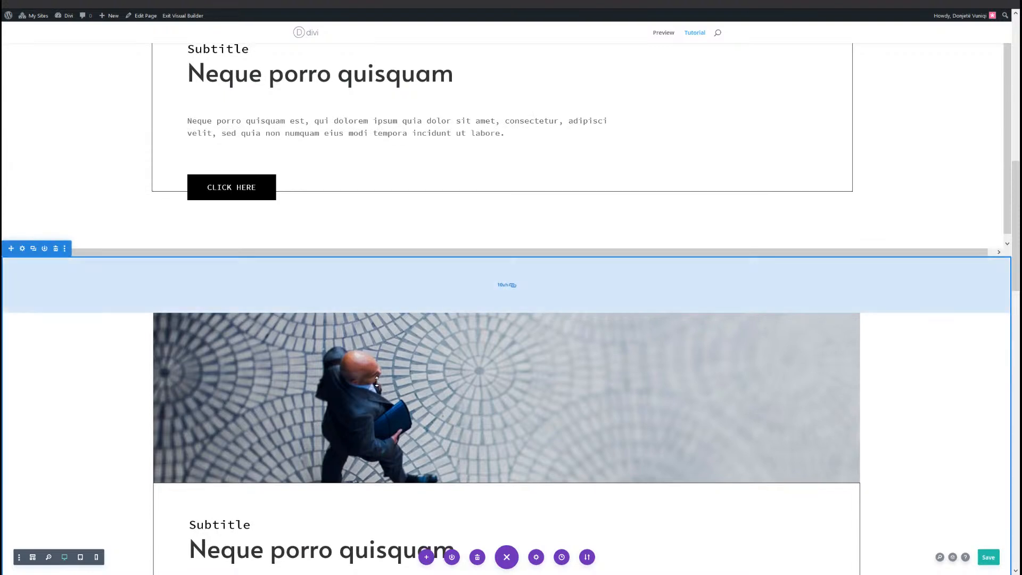
Check the remaining stacked sections in the builder and exit the Visual Builder to the live page
{"action": "scroll", "coordinate": [377, 381], "scroll_direction": "up", "scroll_amount": 3}
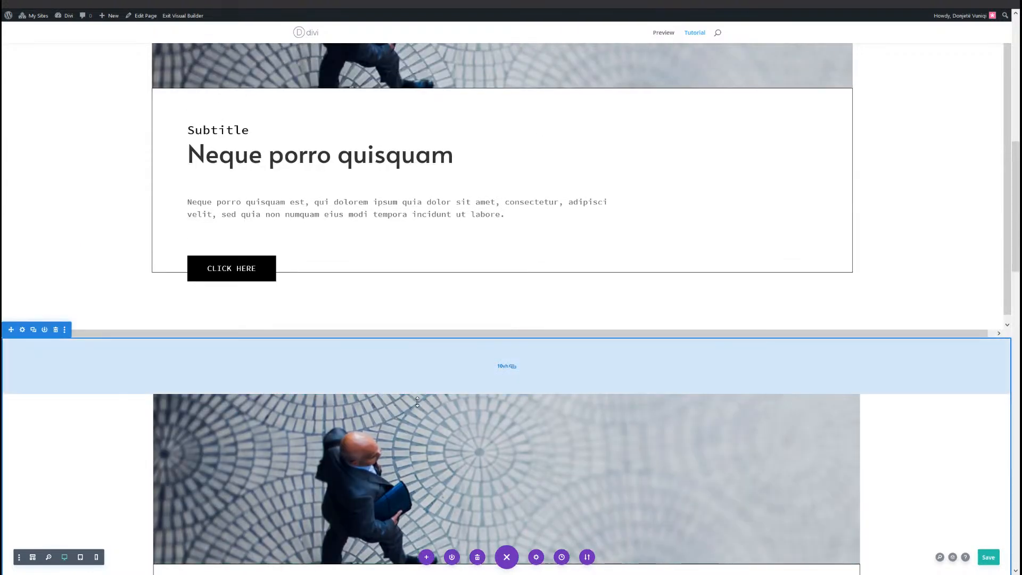
{"action": "scroll", "coordinate": [417, 401], "scroll_direction": "down", "scroll_amount": 7}
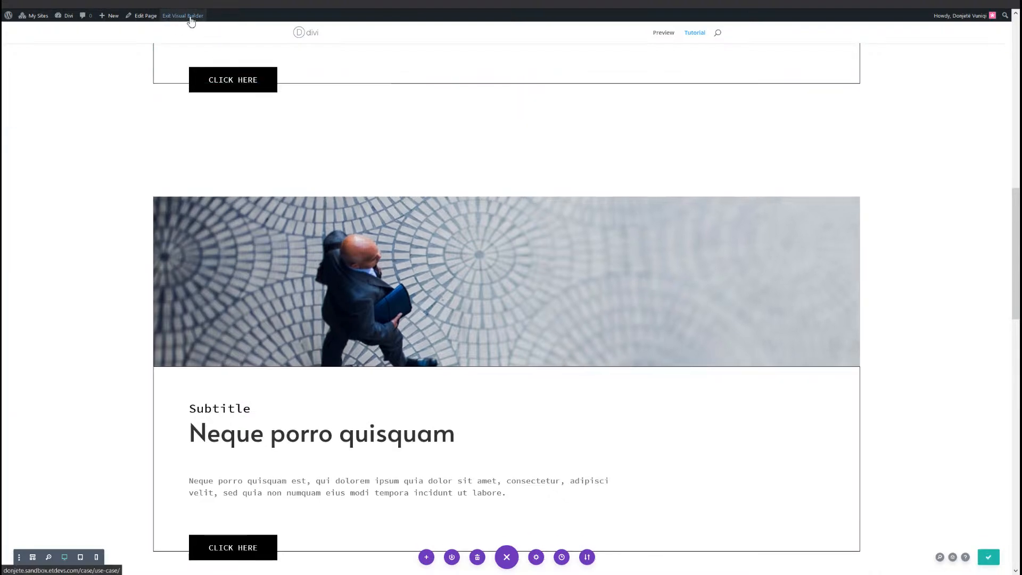
{"action": "left_click", "coordinate": [190, 18]}
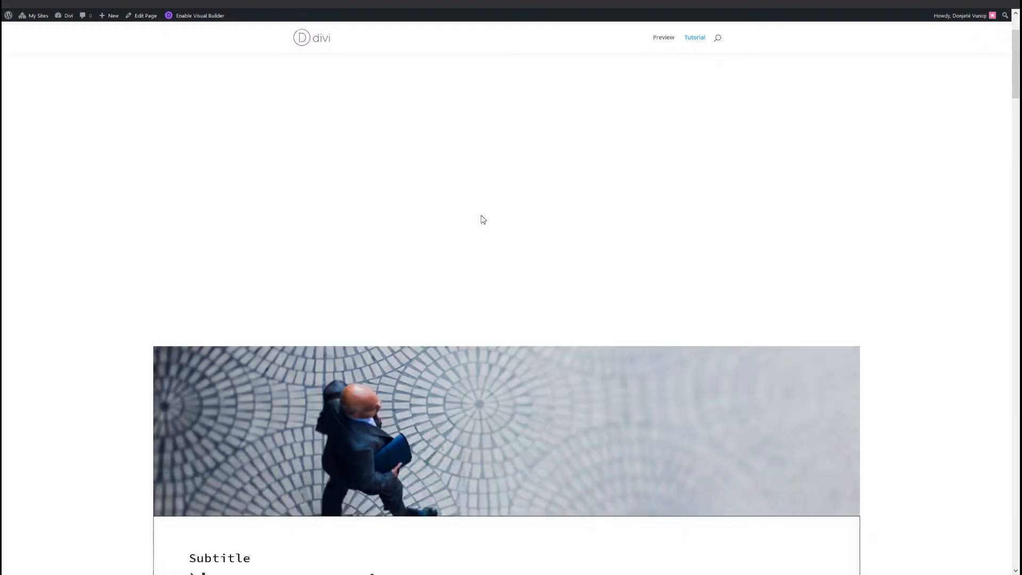
Test the horizontal scroll effect on the live page by going through all sections to the footer and back to the first section
{"action": "scroll", "coordinate": [483, 220], "scroll_direction": "down", "scroll_amount": 10}
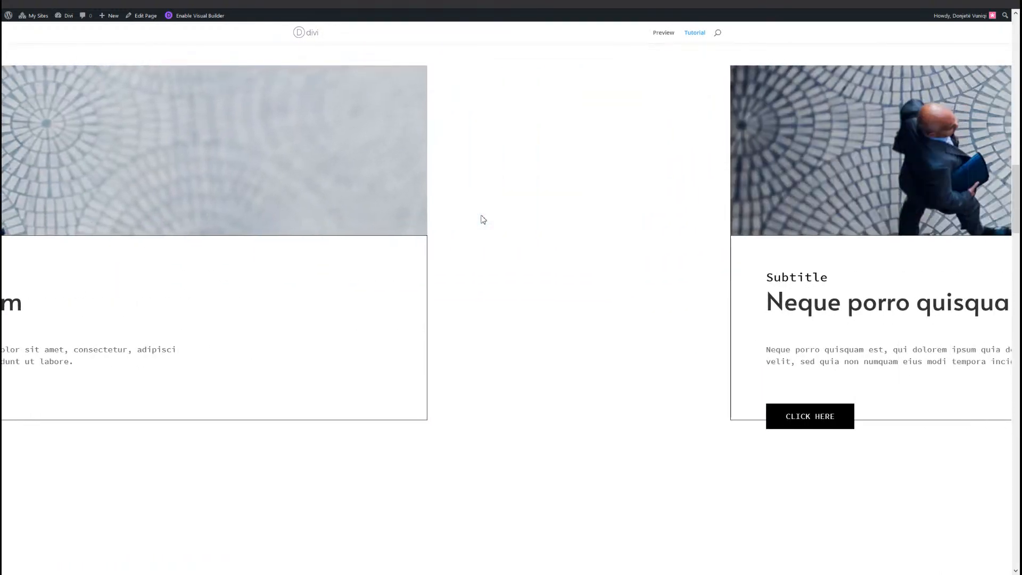
{"action": "scroll", "coordinate": [483, 219], "scroll_direction": "down", "scroll_amount": 10}
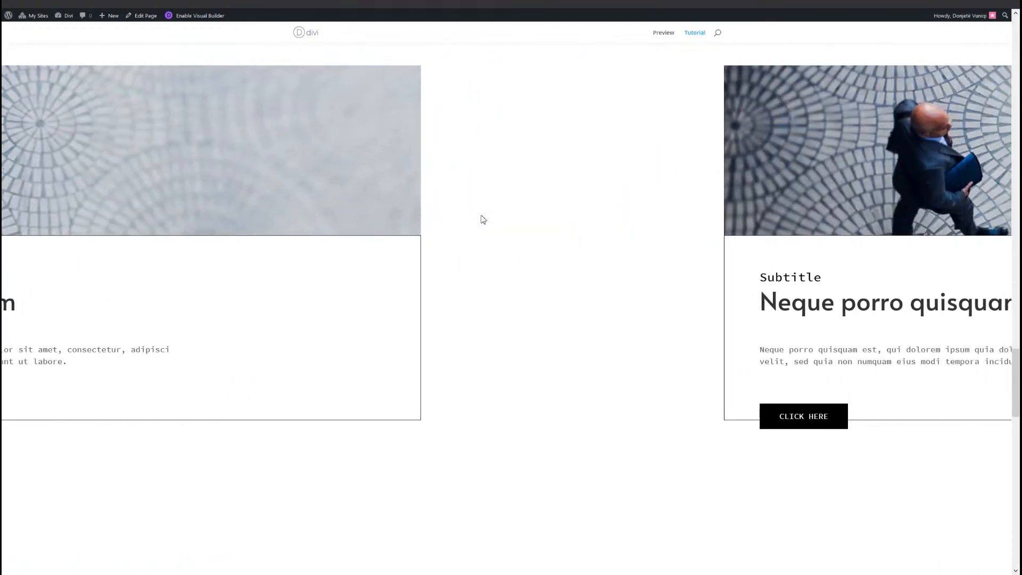
{"action": "scroll", "coordinate": [483, 220], "scroll_direction": "down", "scroll_amount": 10}
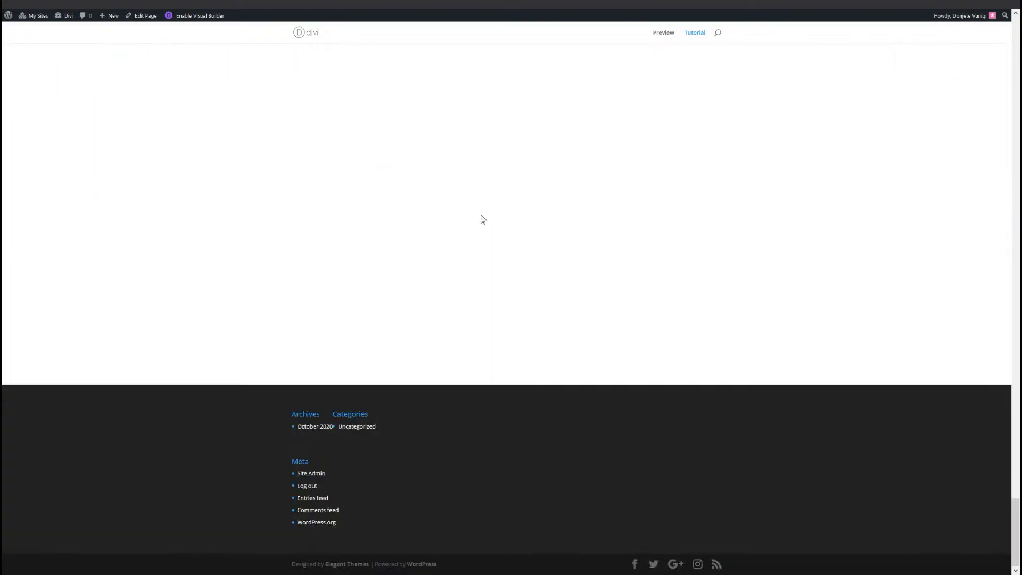
{"action": "scroll", "coordinate": [483, 220], "scroll_direction": "up", "scroll_amount": 10}
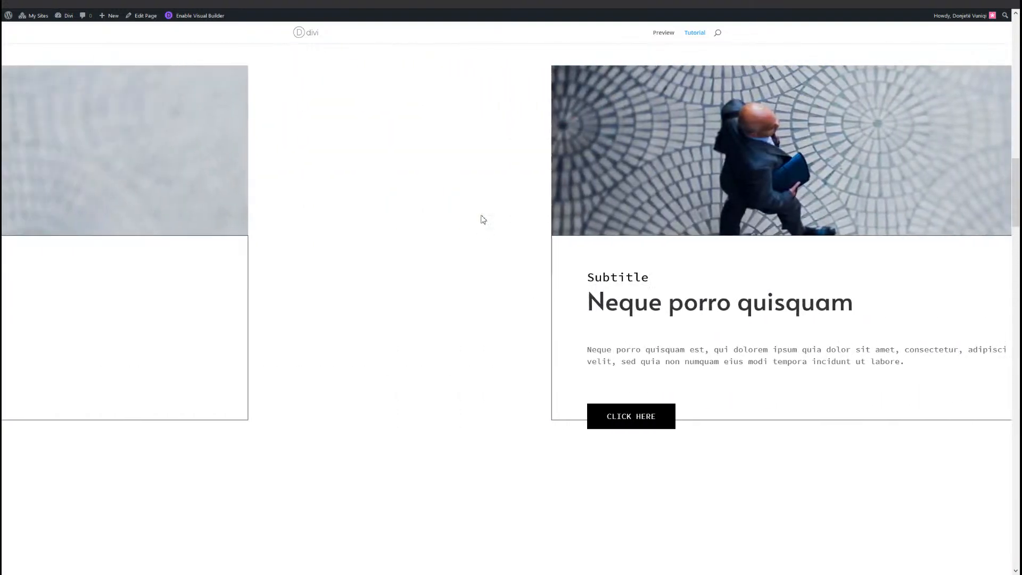
{"action": "scroll", "coordinate": [483, 220], "scroll_direction": "up", "scroll_amount": 10}
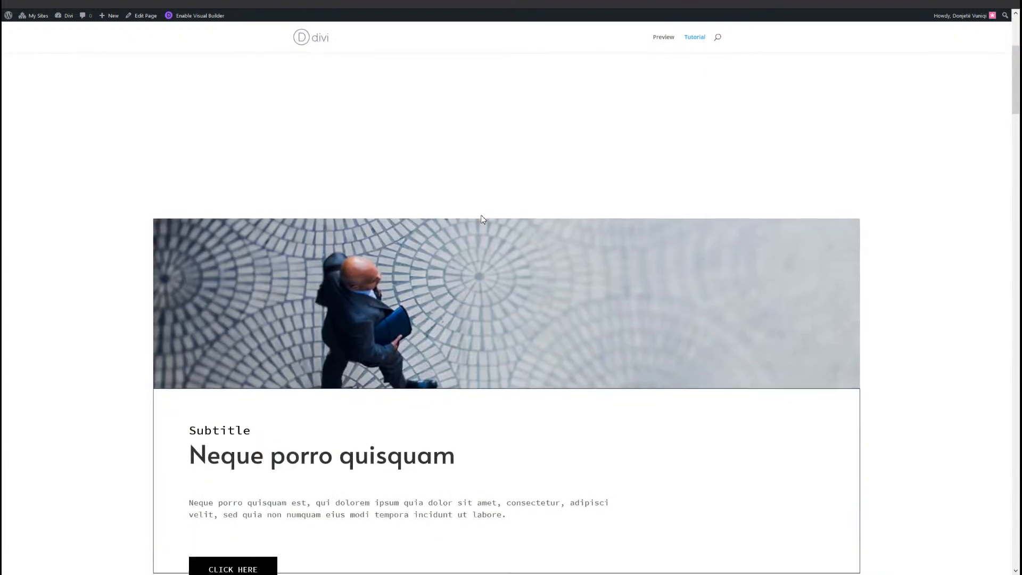
{"action": "scroll", "coordinate": [482, 220], "scroll_direction": "up", "scroll_amount": 5}
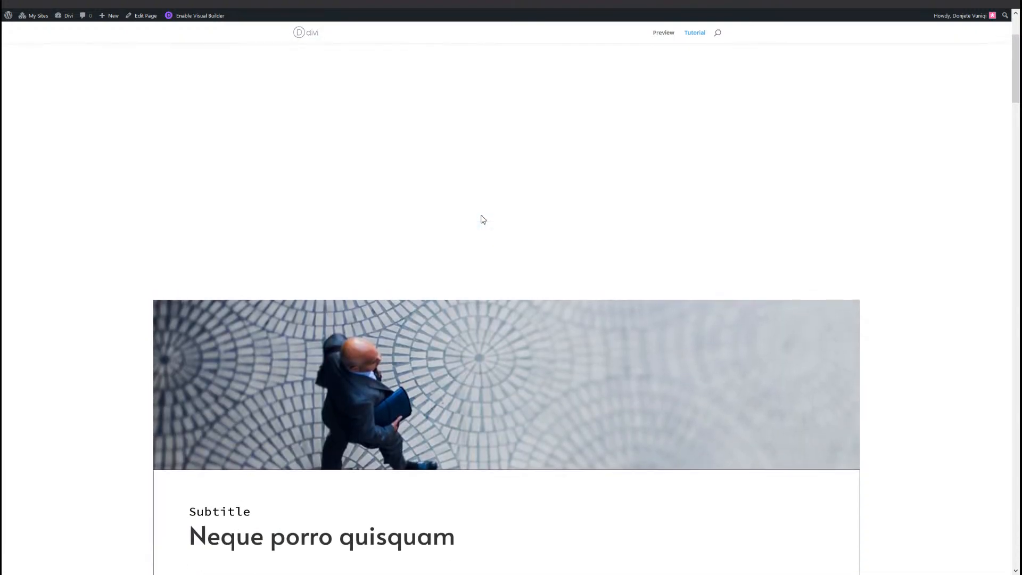